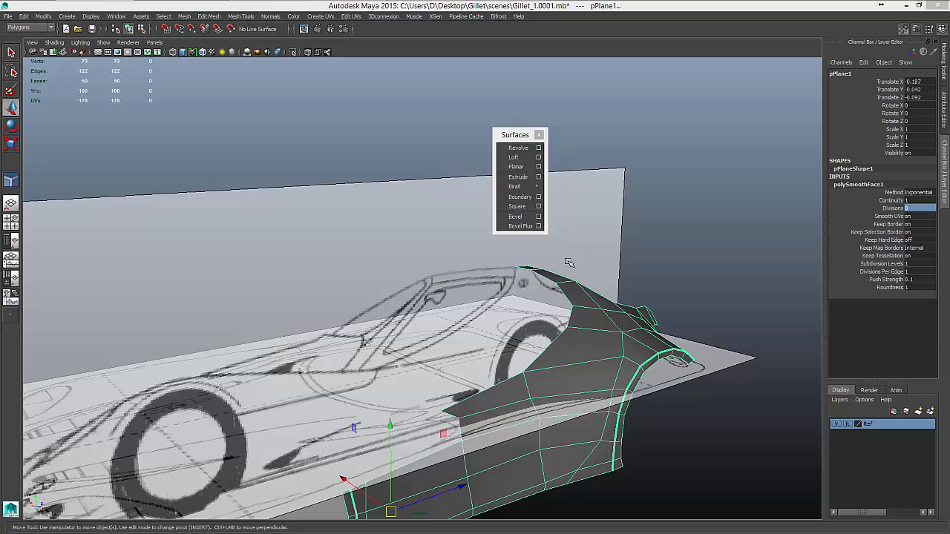
Examine the car body mesh's shading and edges around the rear fender and side panel from several angles.
click(461, 260)
key(a)
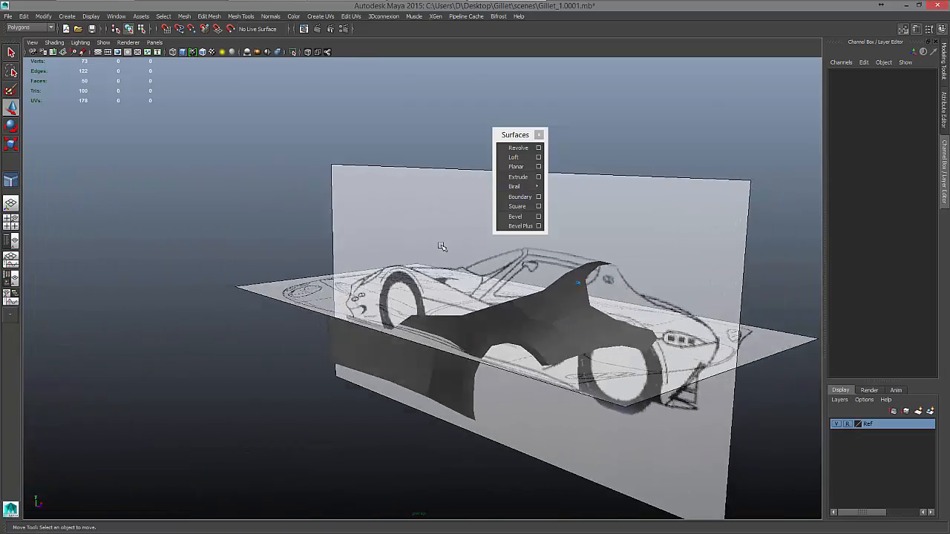
click(630, 347)
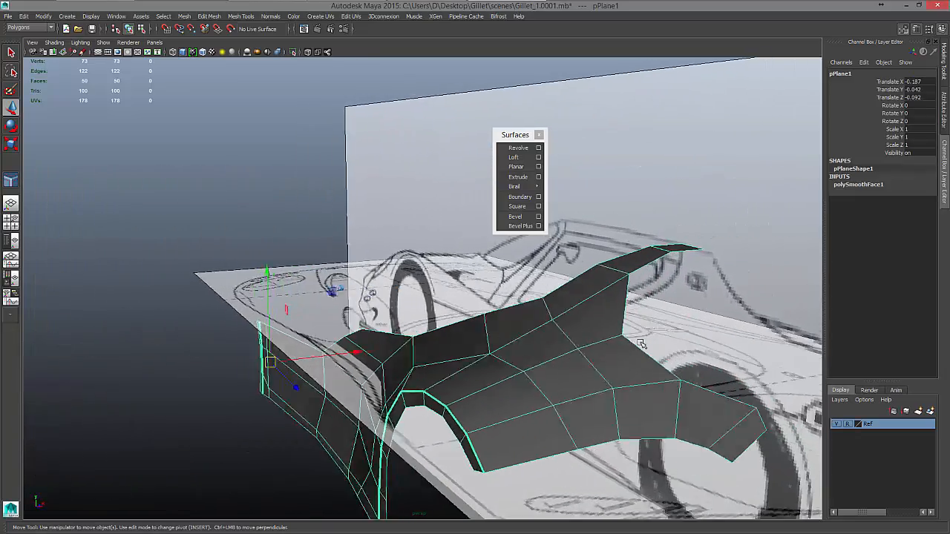
right_drag(529, 288, 528, 264)
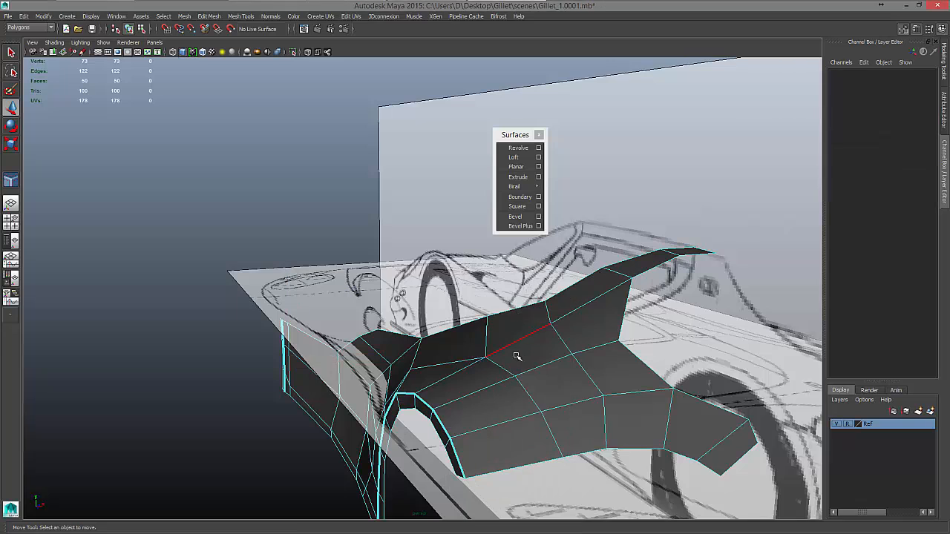
click(503, 365)
drag(501, 329, 500, 329)
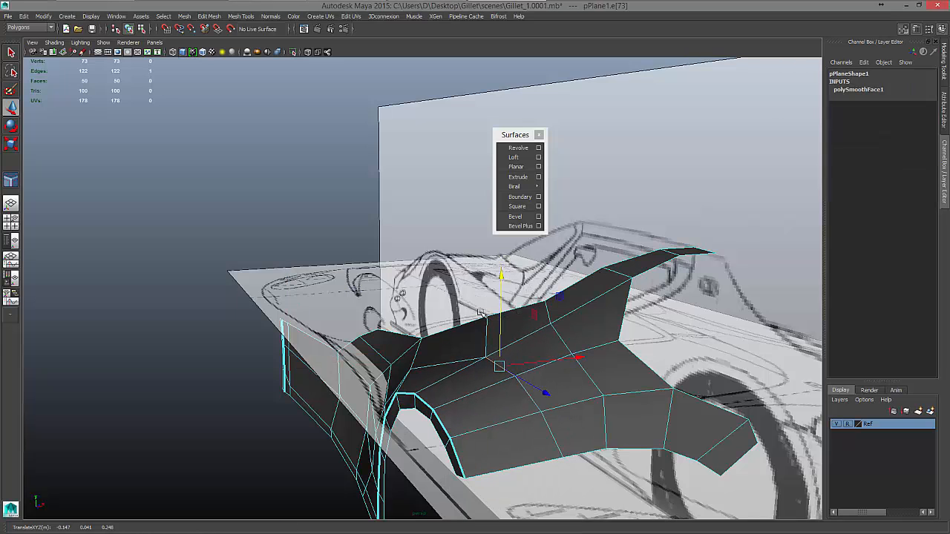
click(484, 314)
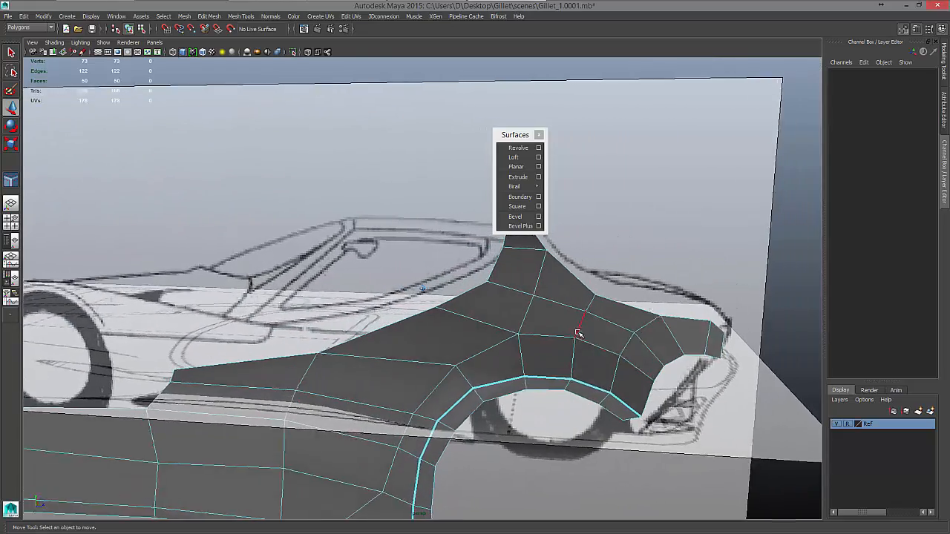
click(575, 330)
right_drag(546, 289, 546, 322)
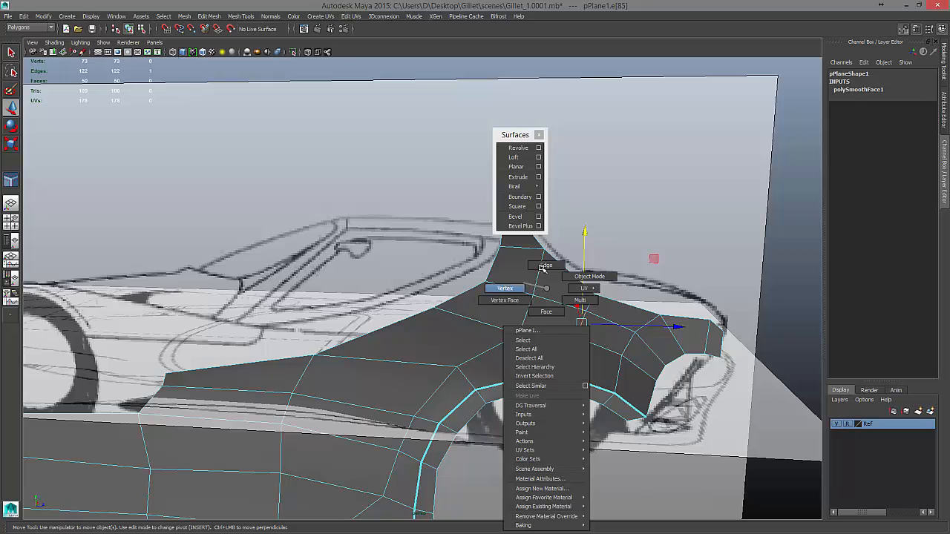
right_drag(546, 265, 533, 339)
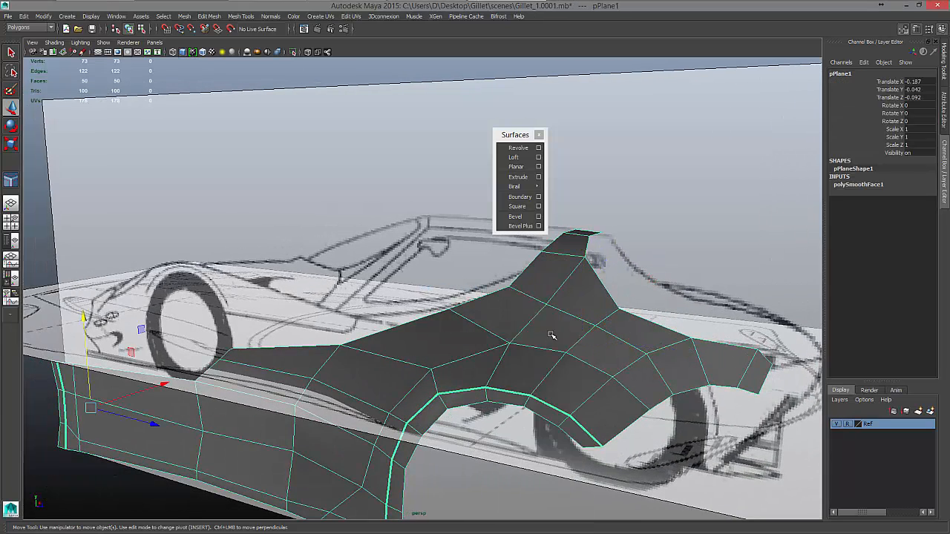
right_drag(546, 288, 614, 277)
click(635, 277)
alt+drag(638, 272, 337, 388)
click(337, 388)
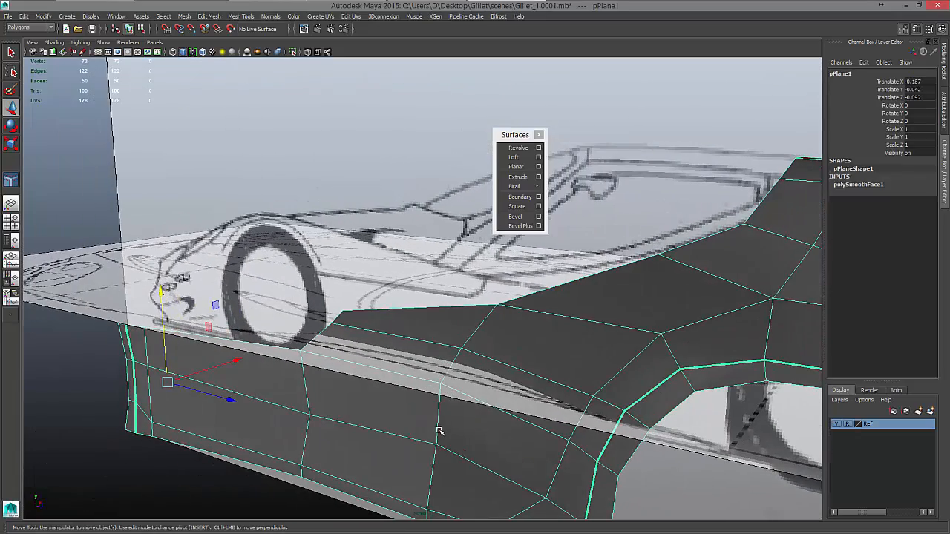
Soften the edges across the whole body mesh except the thick crease edges along the wheel arches, and return to object mode.
right_click(439, 431)
click(437, 267)
click(439, 416)
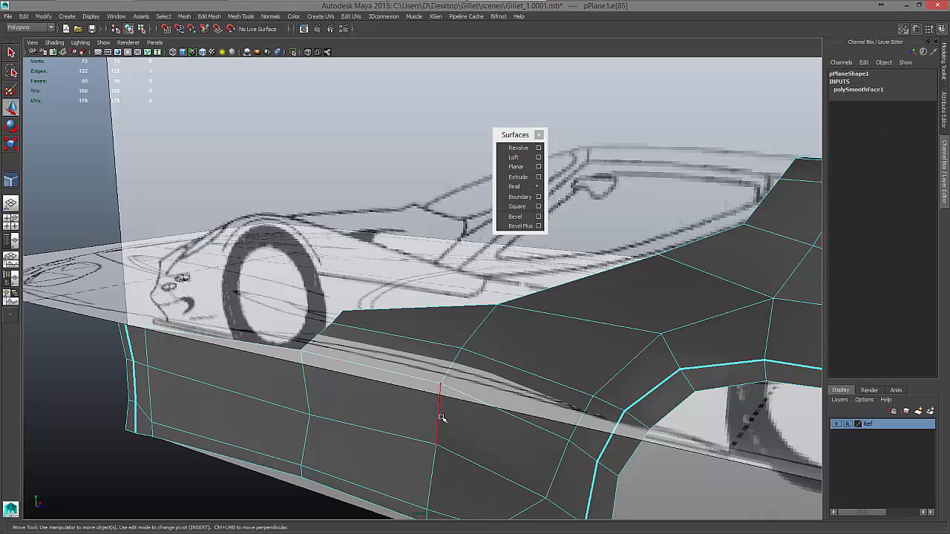
drag(492, 432, 494, 429)
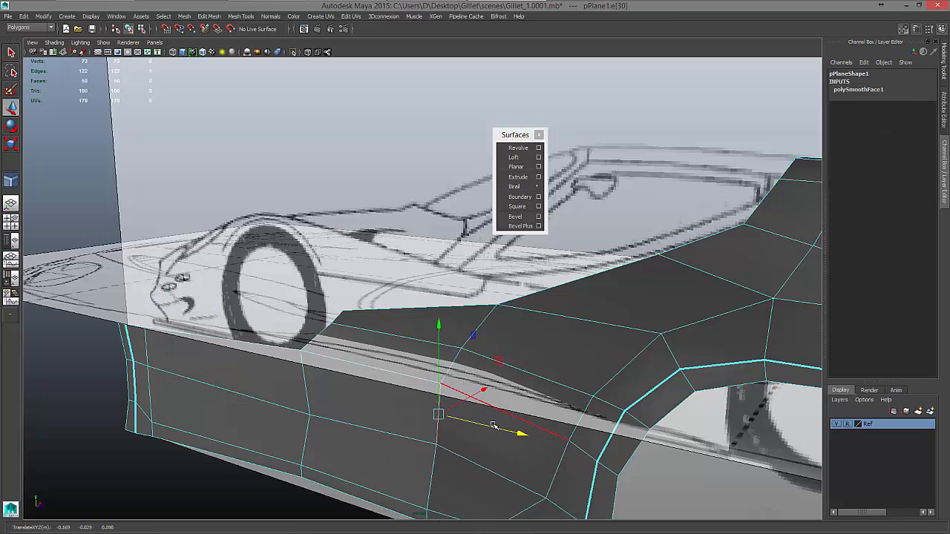
alt+drag(598, 371, 574, 380)
shift+drag(559, 478, 486, 404)
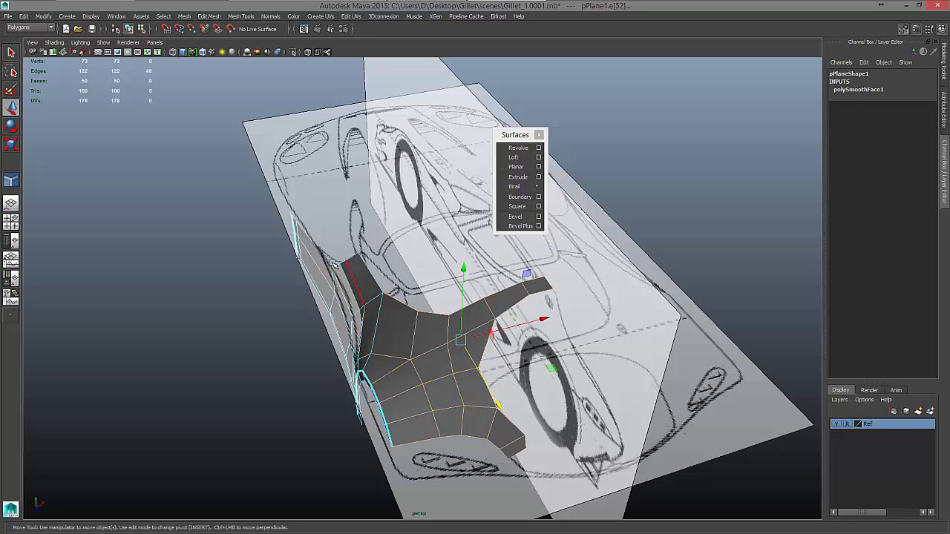
shift+drag(273, 240, 321, 242)
alt+drag(394, 348, 419, 395)
drag(380, 242, 363, 360)
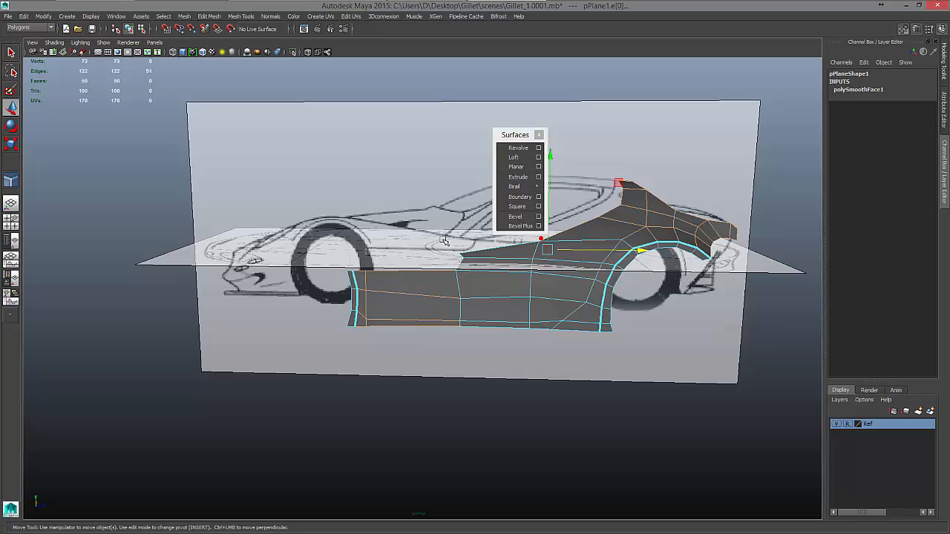
shift+drag(443, 240, 590, 369)
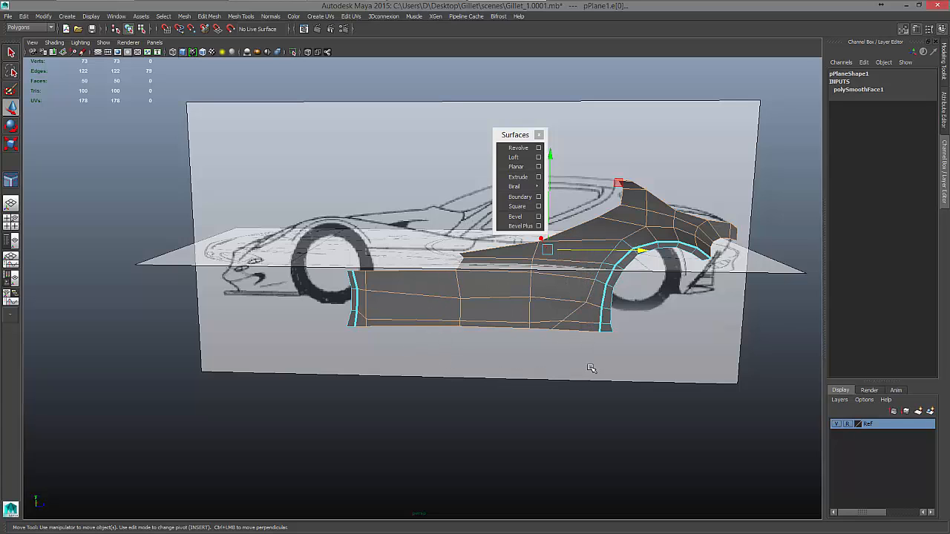
shift+drag(568, 201, 598, 279)
shift+drag(579, 211, 609, 266)
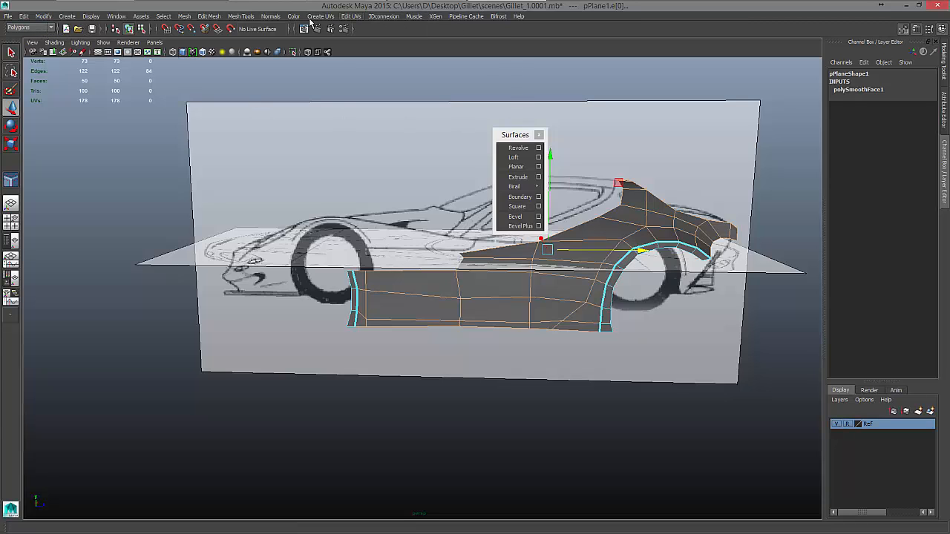
click(271, 18)
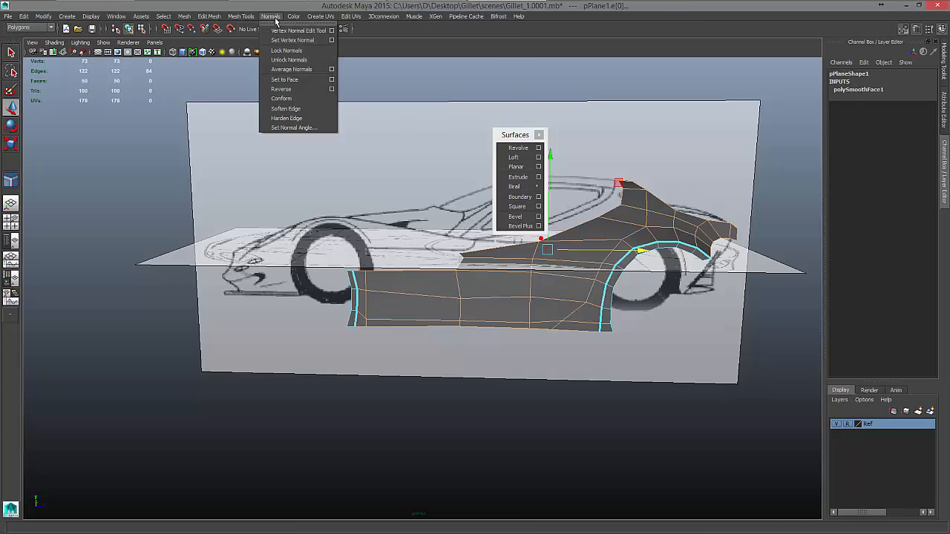
click(297, 110)
click(671, 224)
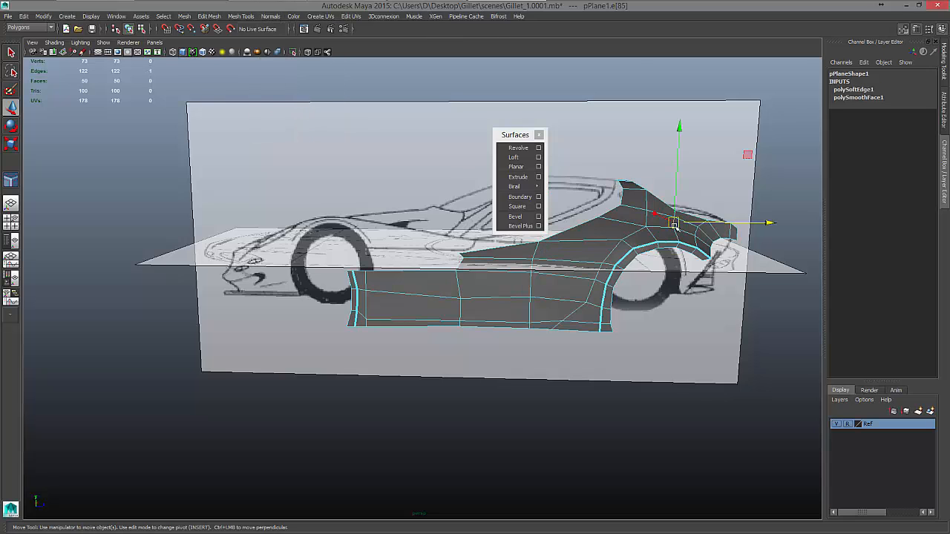
right_drag(656, 223, 650, 276)
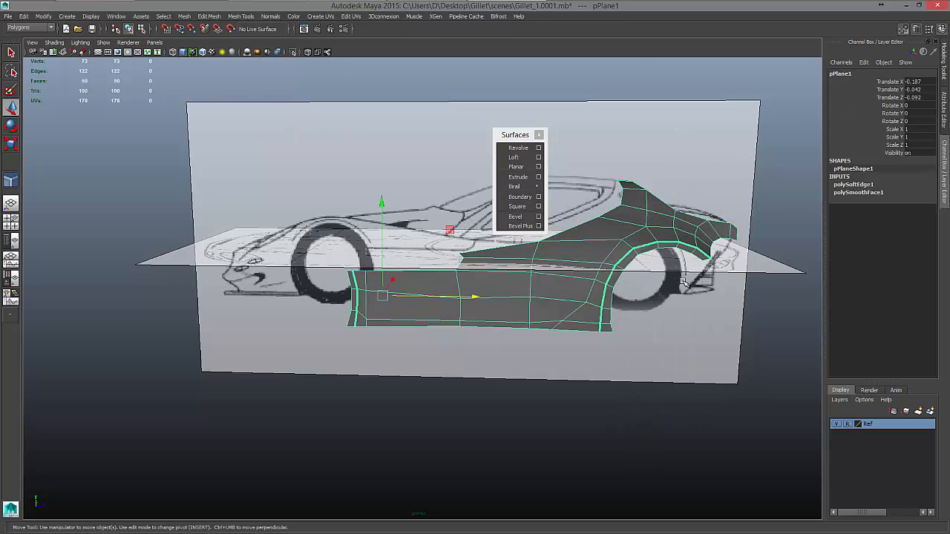
click(684, 282)
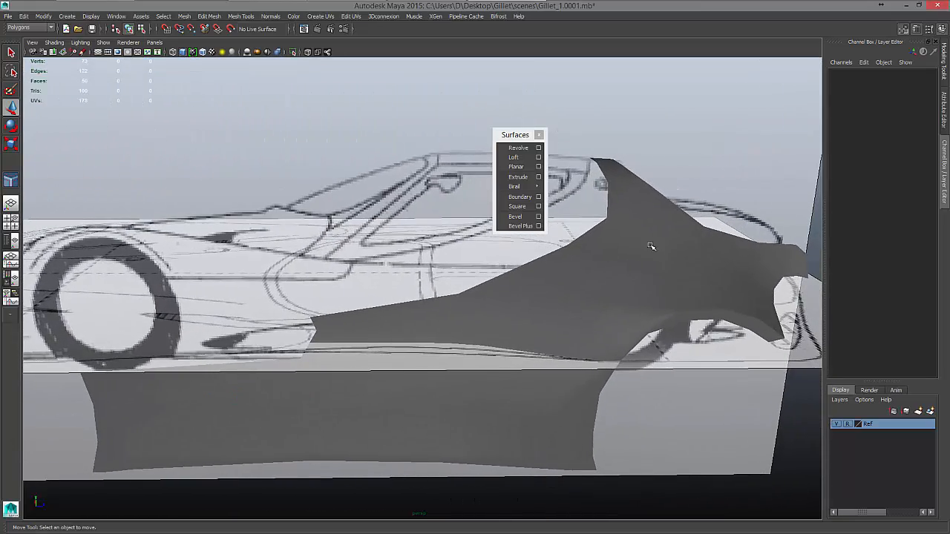
Set the body mesh's polySmoothFace1 divisions to 1 and deselect the mesh to view its smoothed shading.
click(635, 257)
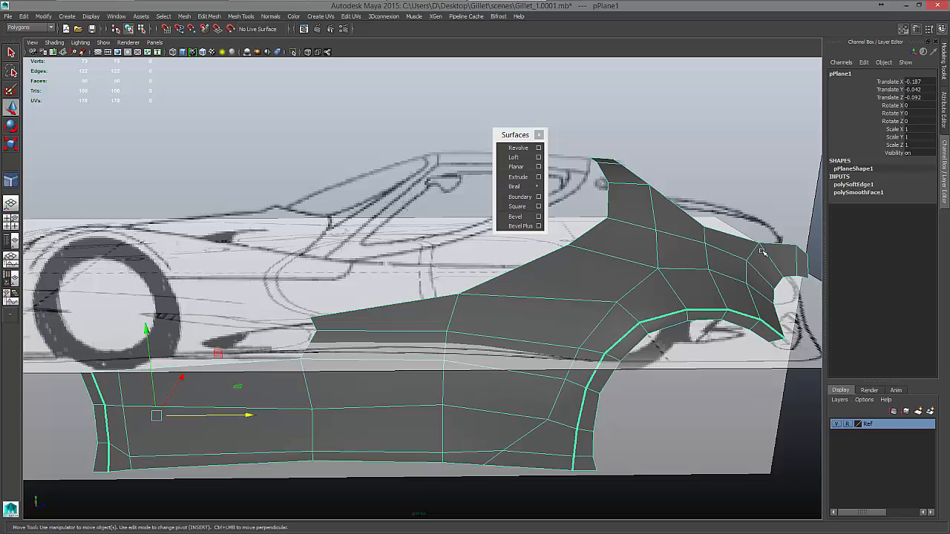
click(846, 193)
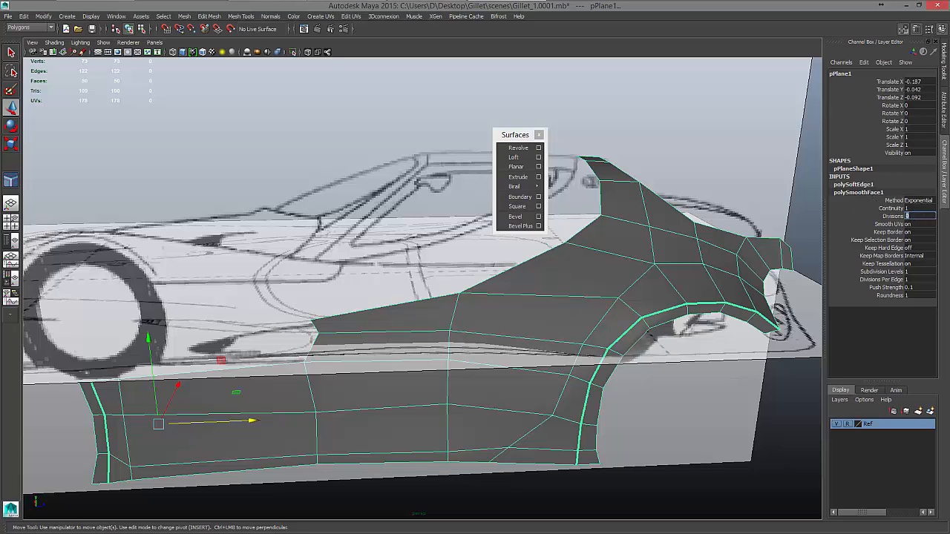
text(2)
key(Return)
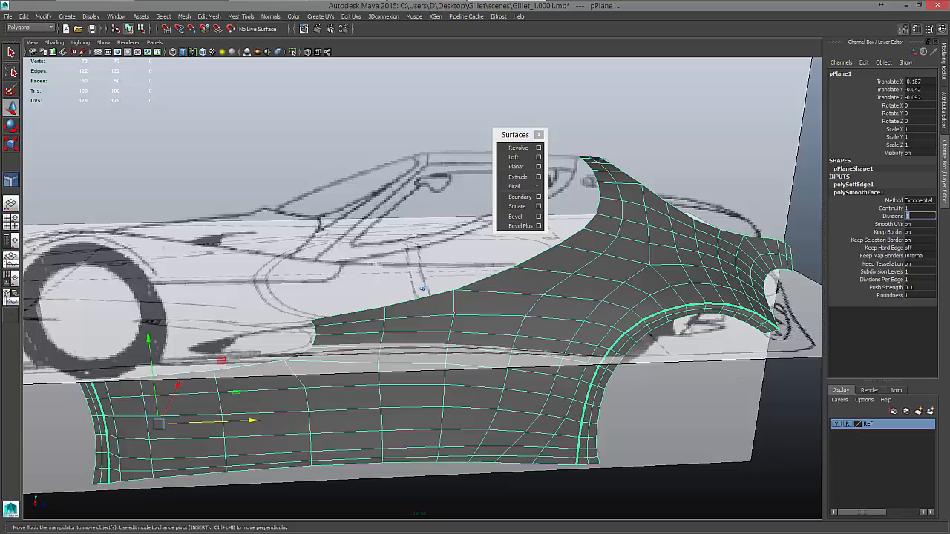
click(789, 423)
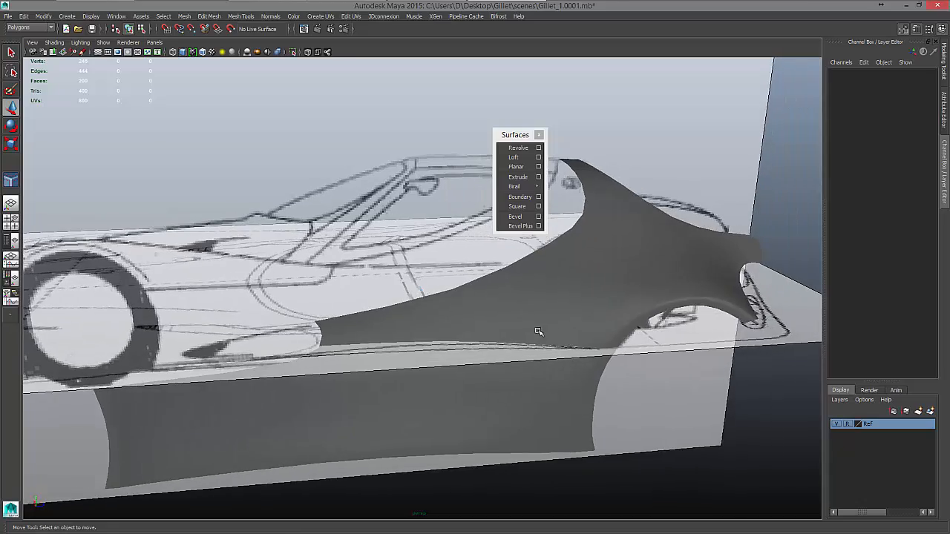
Set the body mesh's polySmoothFace1 divisions to 0.
click(535, 328)
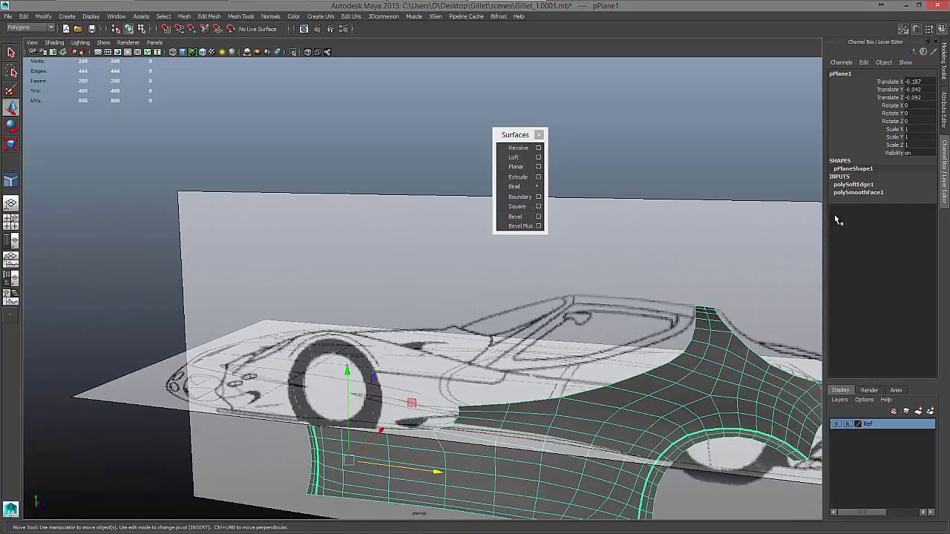
click(848, 194)
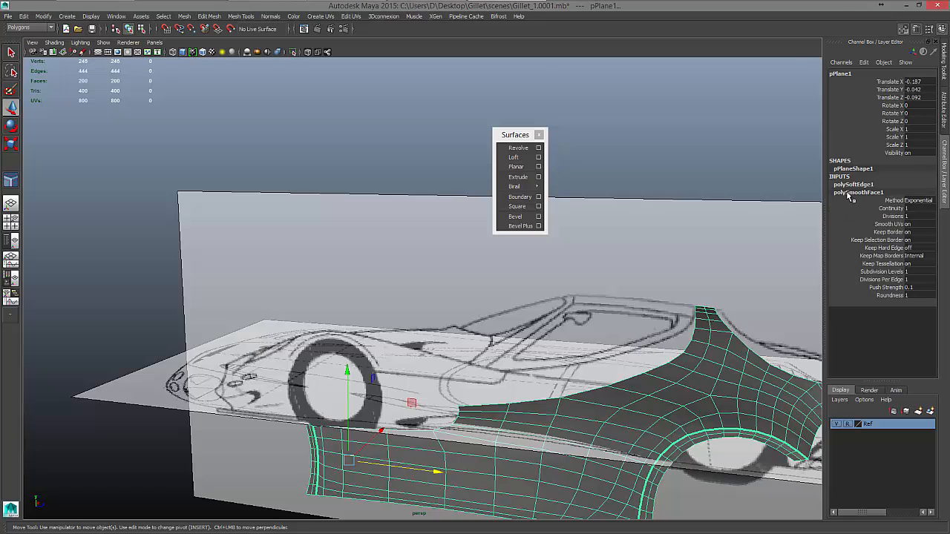
click(913, 216)
key(Return)
click(913, 214)
text(0)
key(Return)
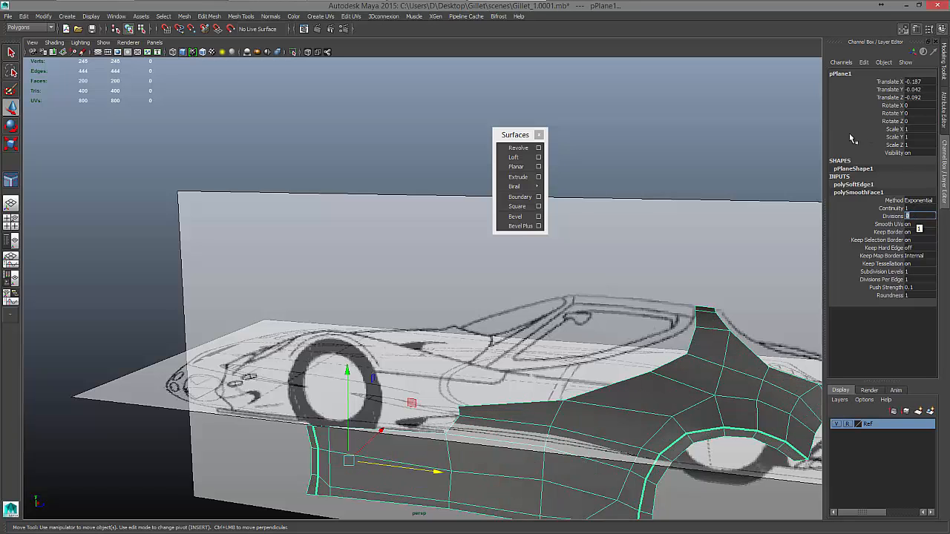
Display the polySmoothFace1 node's attributes for the body mesh in the Attribute Editor.
double_click(857, 193)
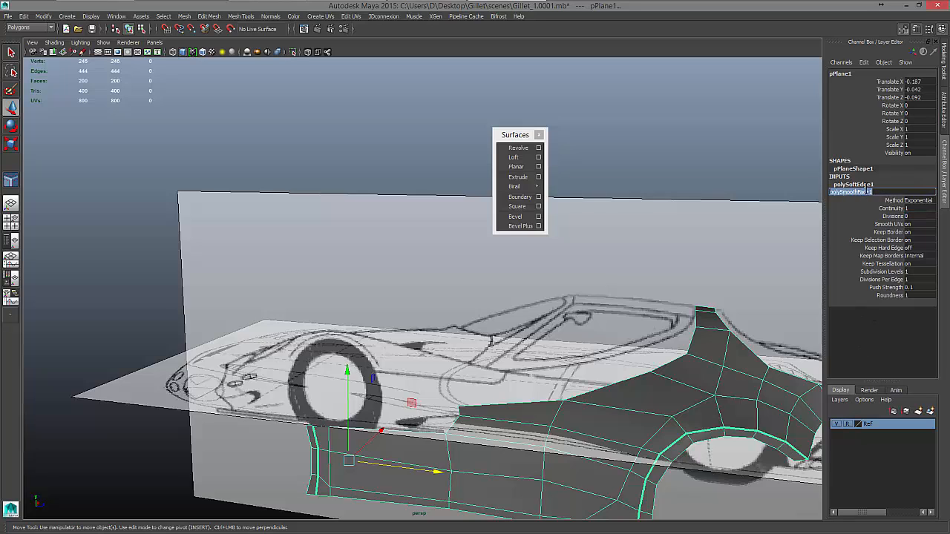
click(786, 121)
key(ctrl+a)
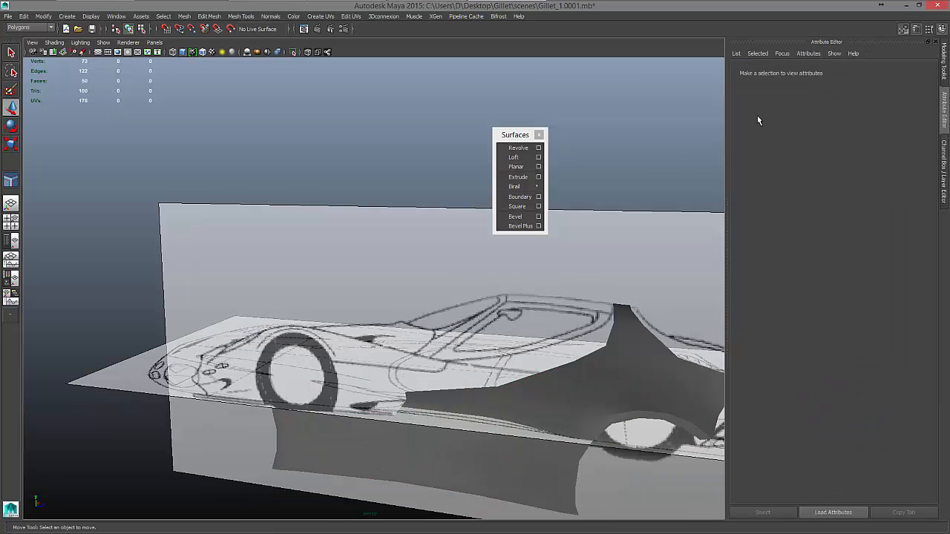
click(635, 350)
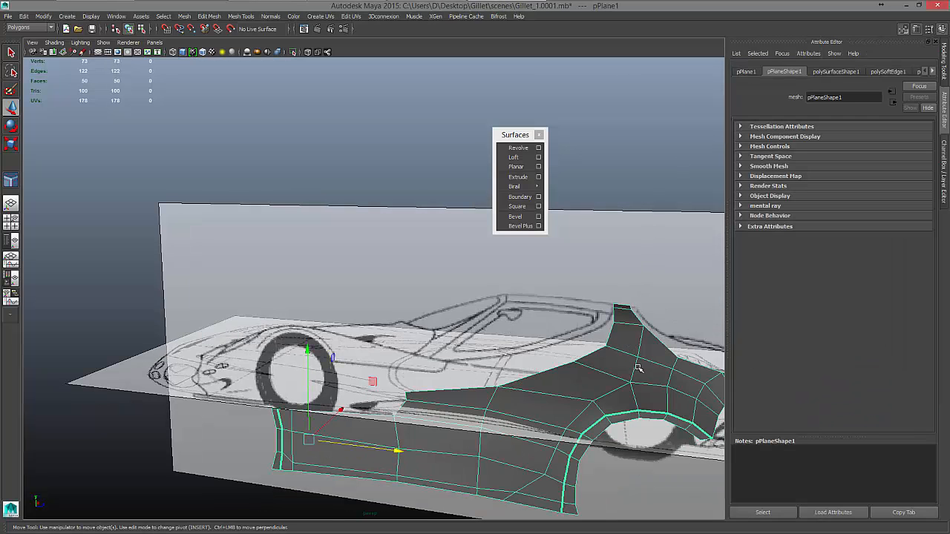
click(816, 72)
click(933, 71)
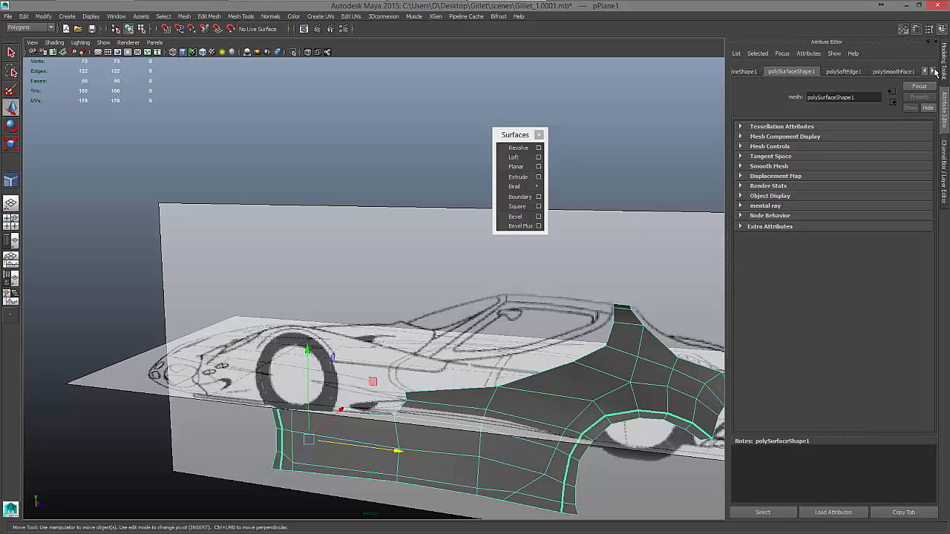
click(933, 71)
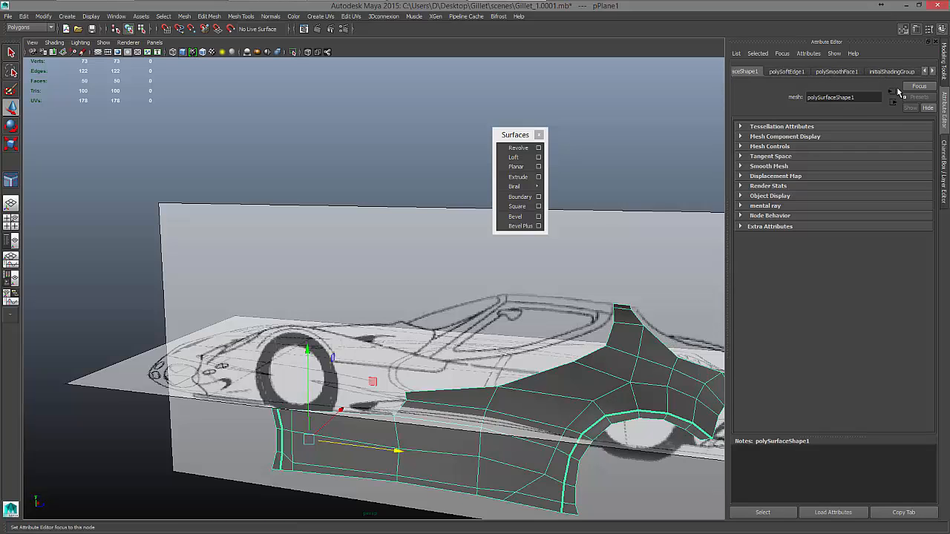
click(830, 71)
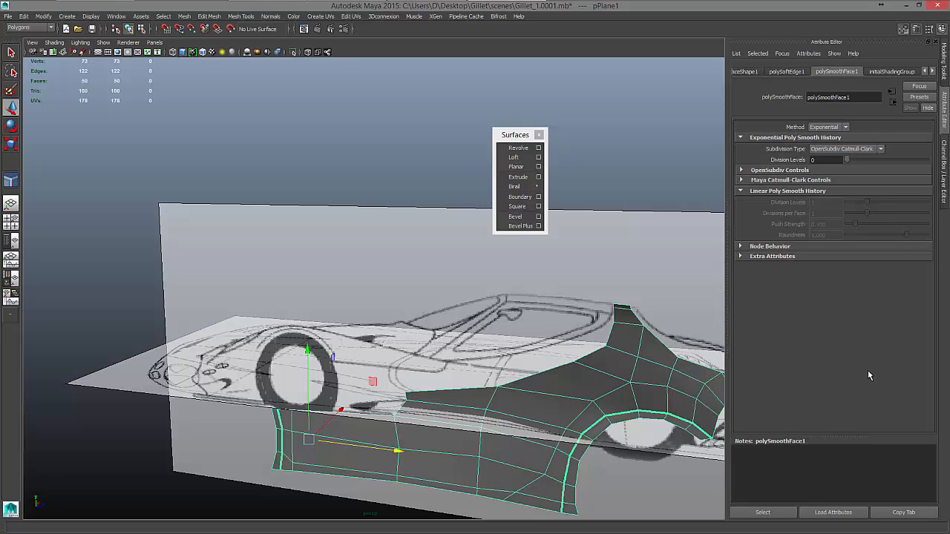
Focus on the polySmoothFace1 node, delete it, and check the body mesh's remaining history nodes.
click(923, 87)
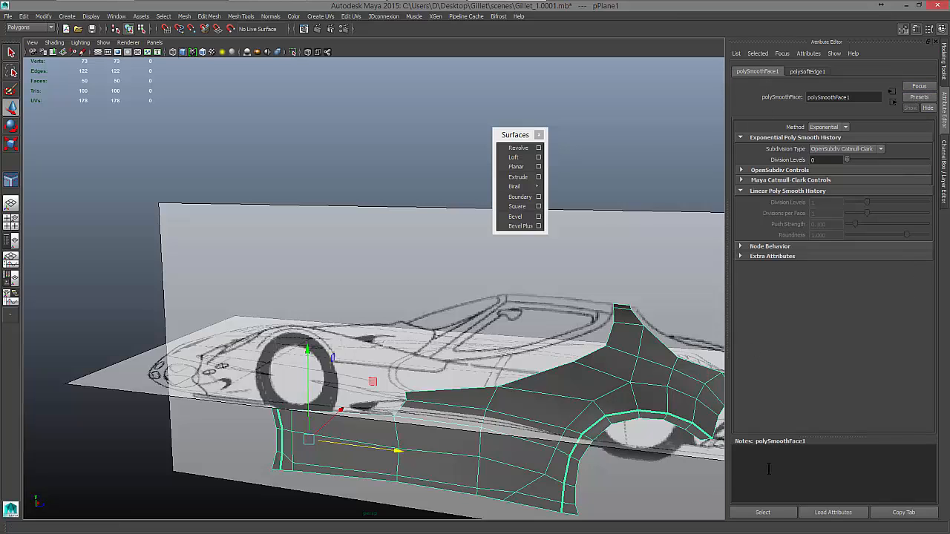
click(778, 513)
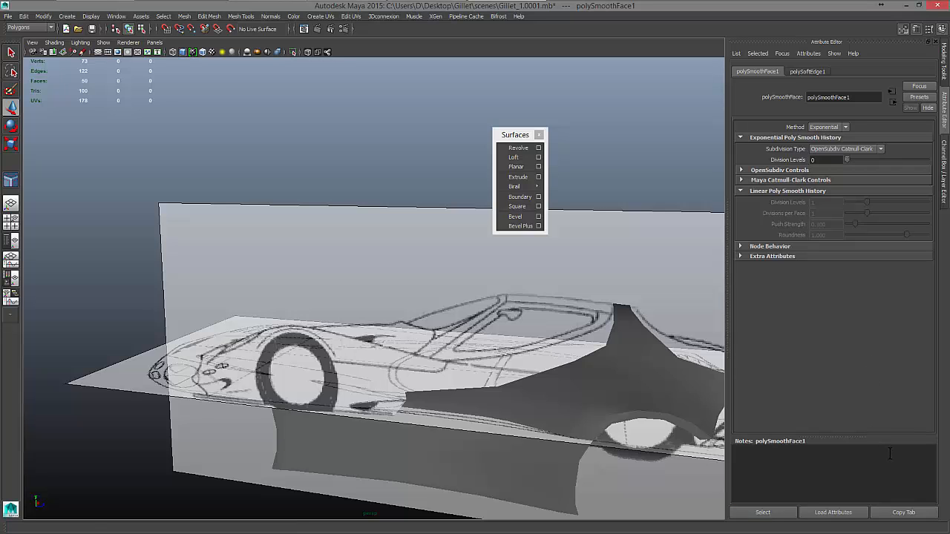
key(Delete)
click(645, 389)
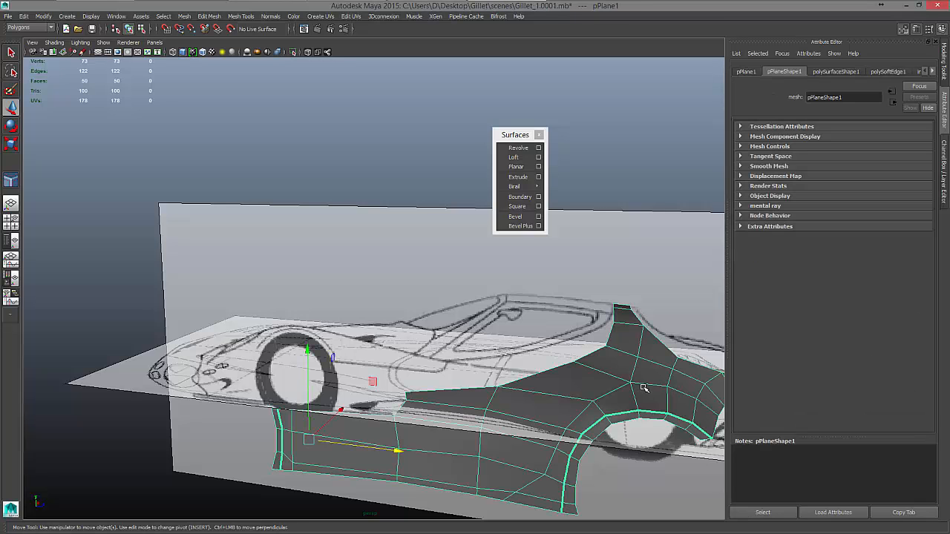
click(934, 72)
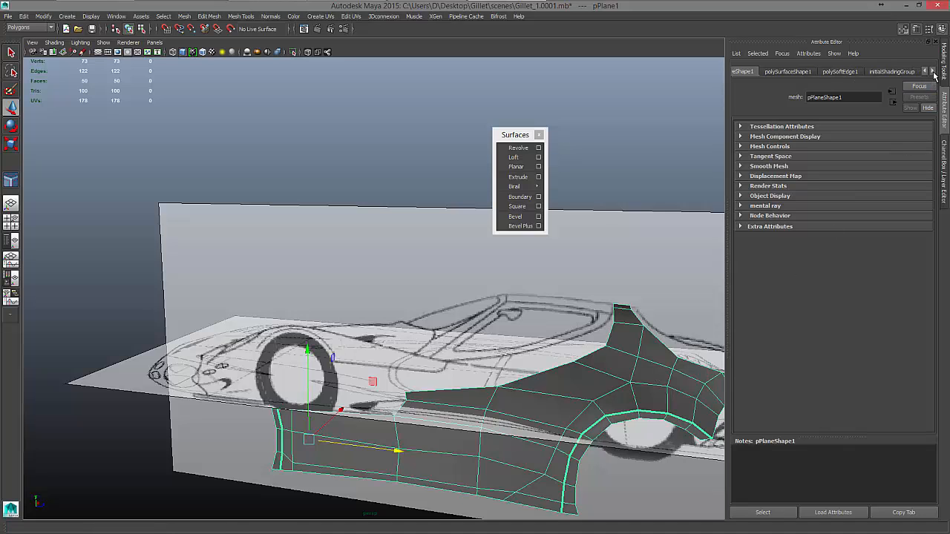
Delete the construction history of all objects in the scene.
click(924, 72)
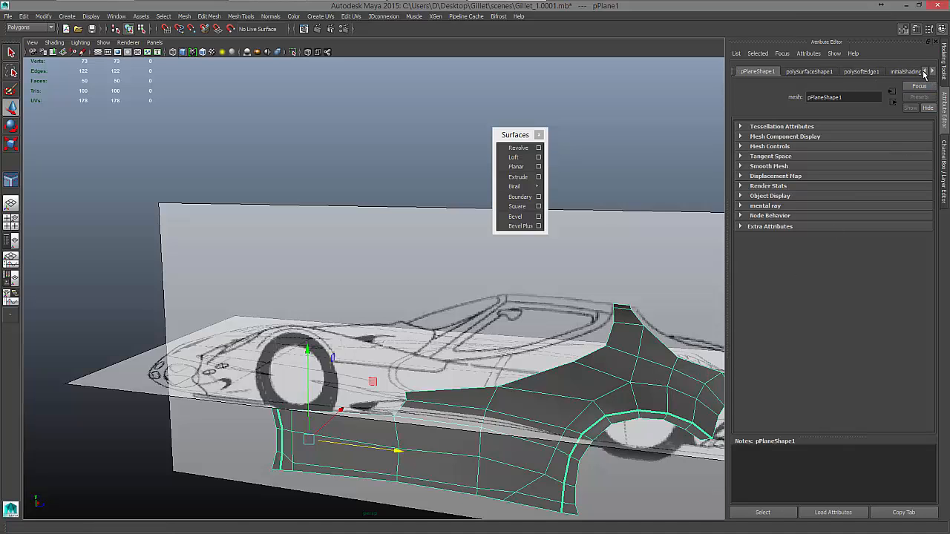
click(925, 72)
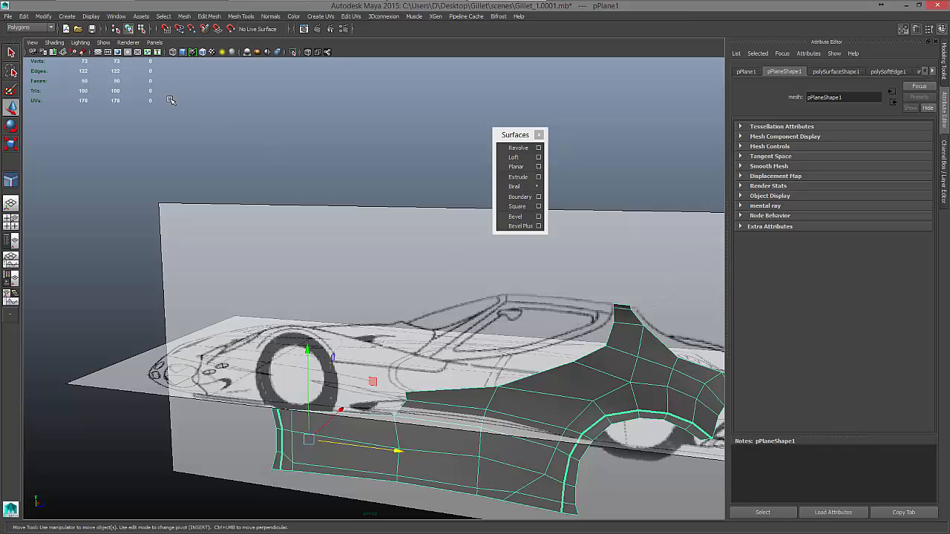
click(34, 18)
mouse_move(24, 16)
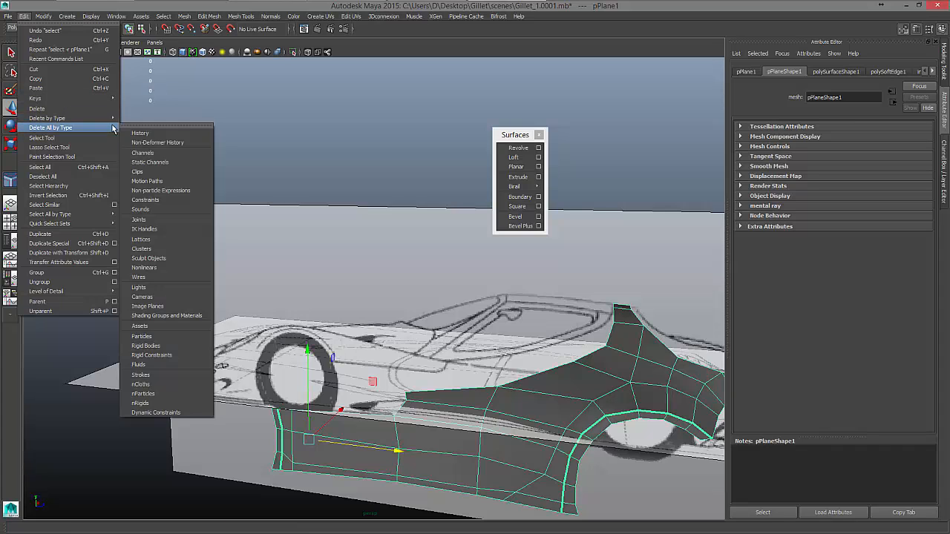
click(142, 132)
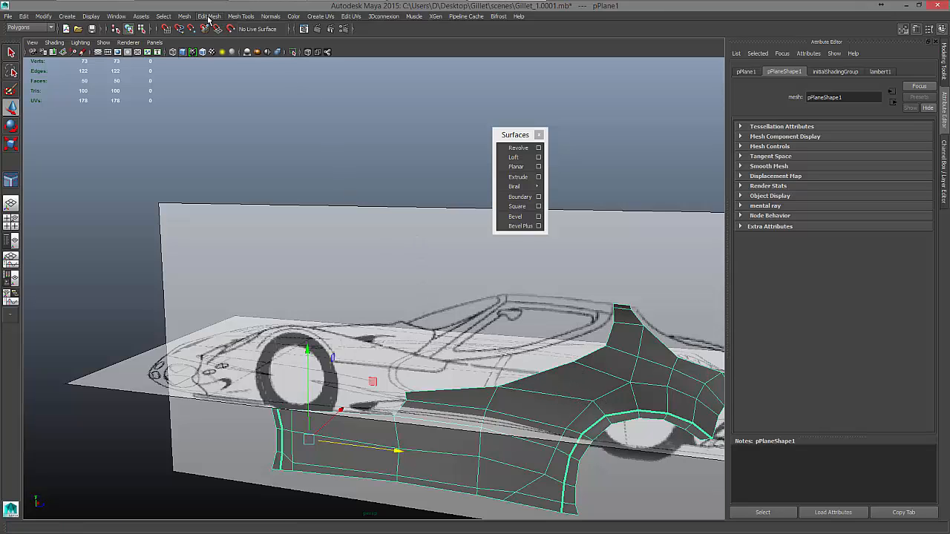
Apply Smooth to the car body mesh and display the polySmoothFace1 node's attributes.
click(241, 17)
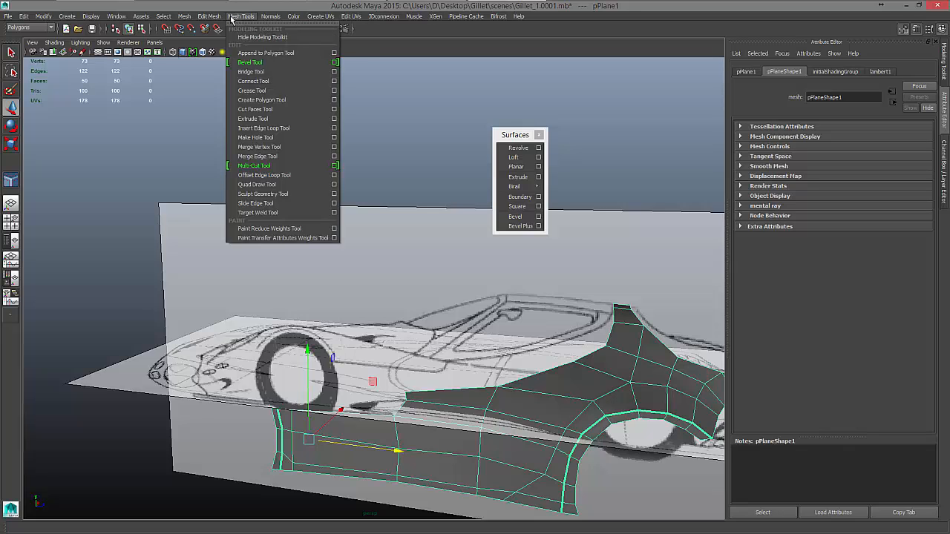
mouse_move(221, 17)
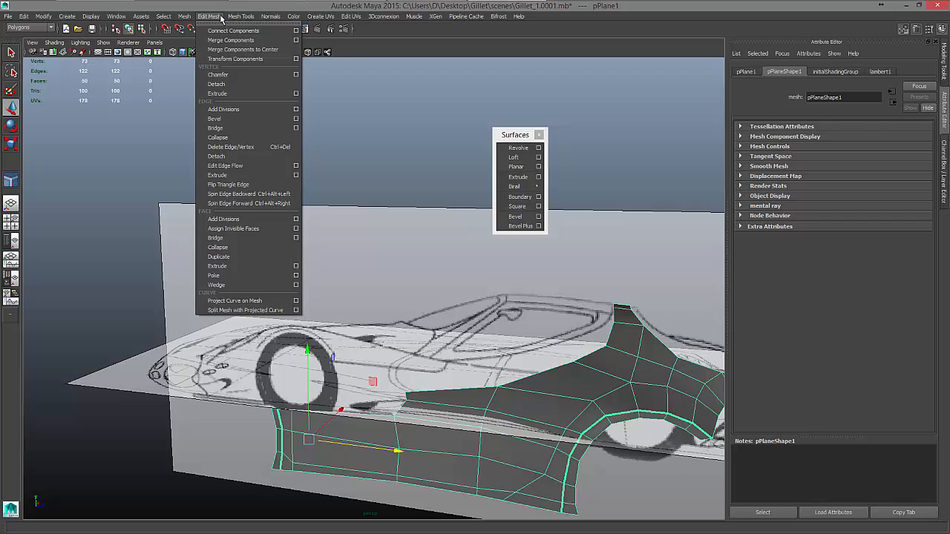
mouse_move(192, 17)
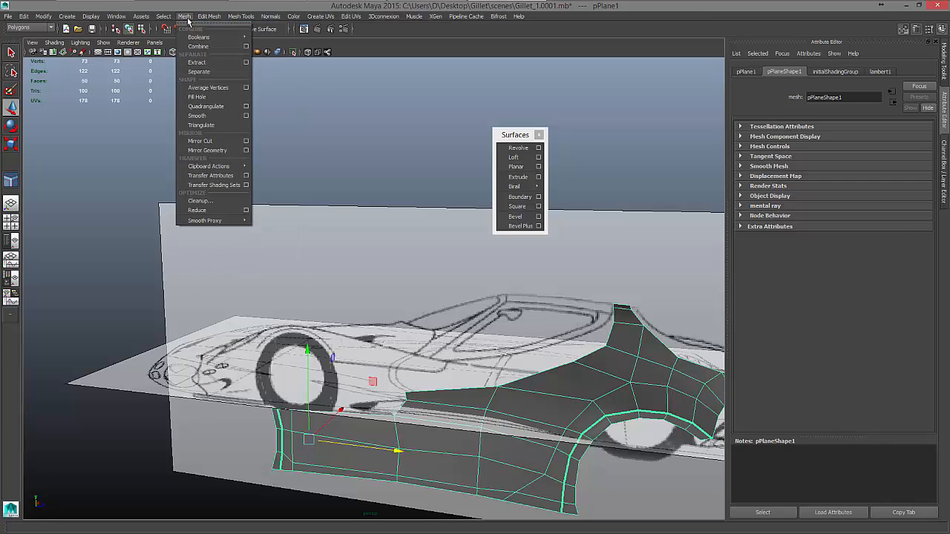
click(213, 115)
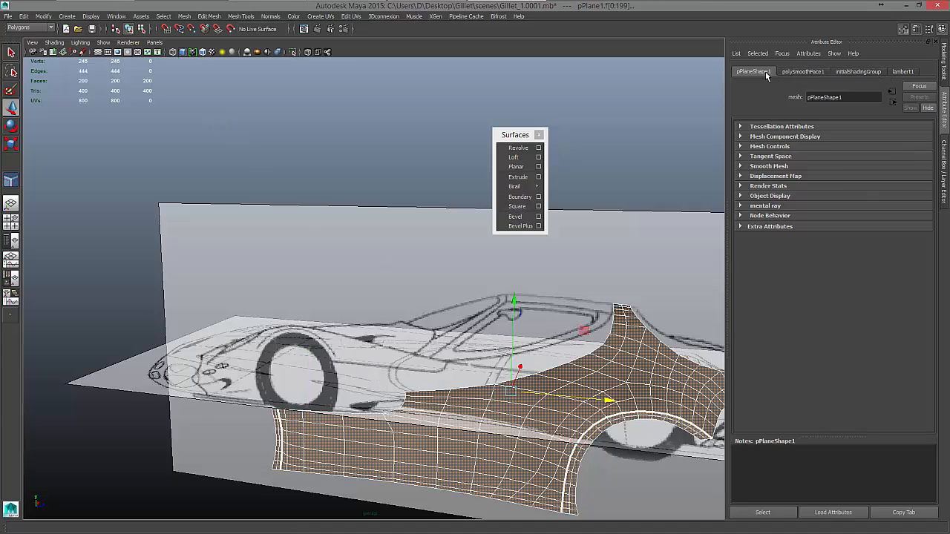
click(805, 73)
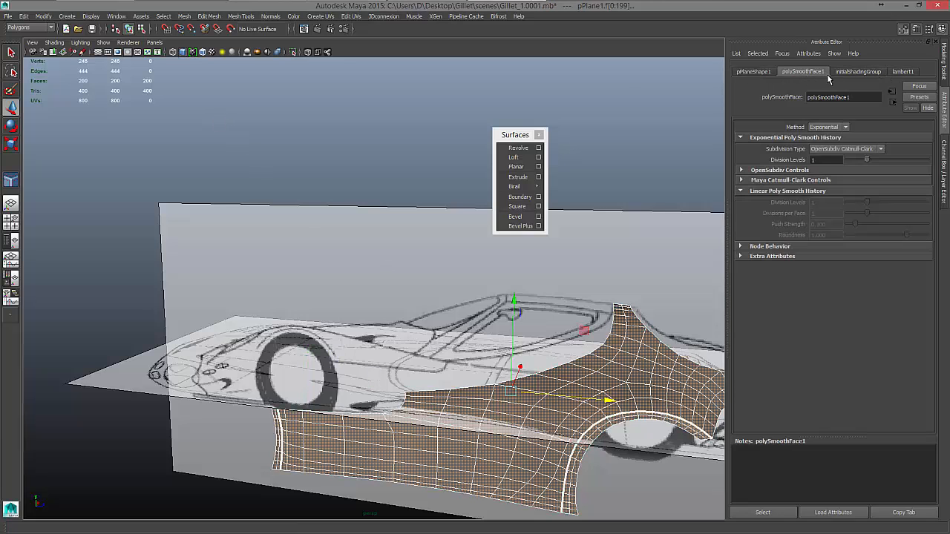
Set the smooth node's subdivision type to Maya Catmull-Clark and inspect the body mesh's upper edge.
click(881, 149)
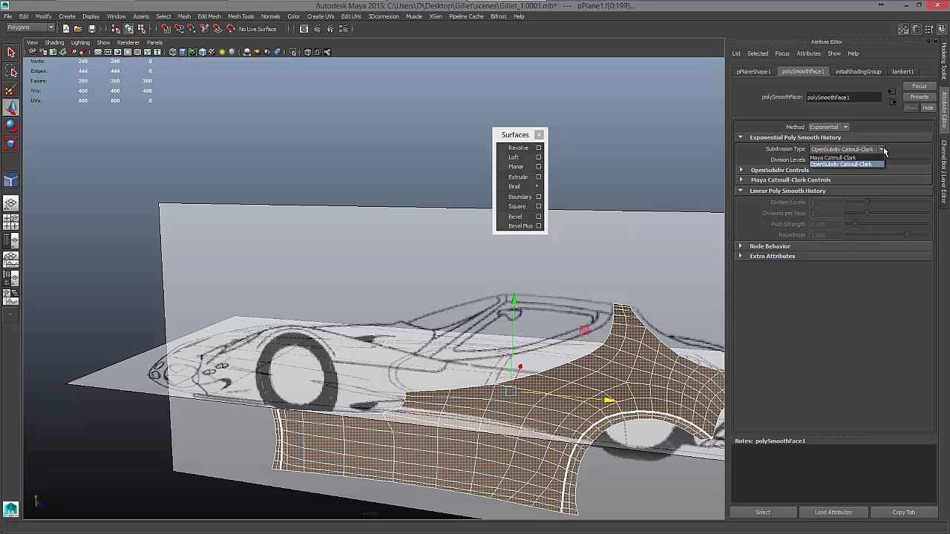
click(879, 167)
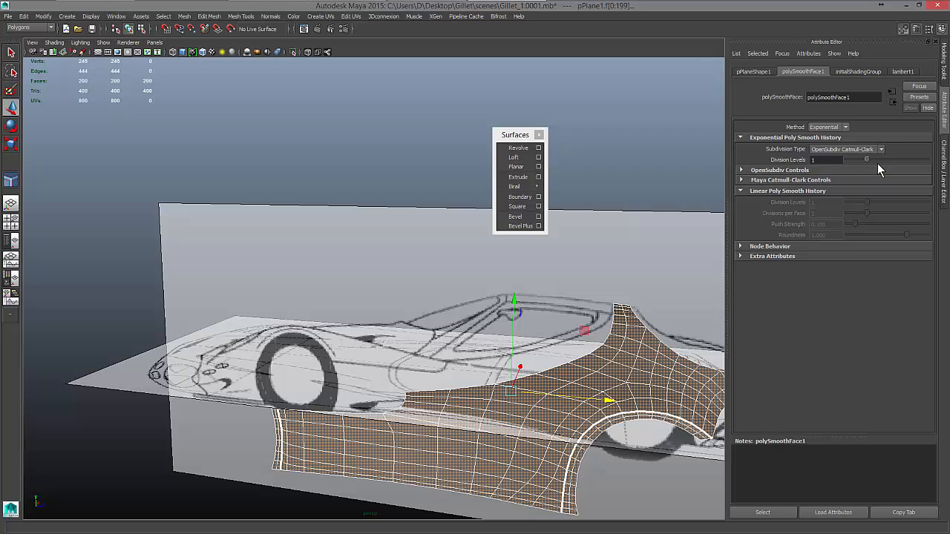
click(876, 149)
click(873, 157)
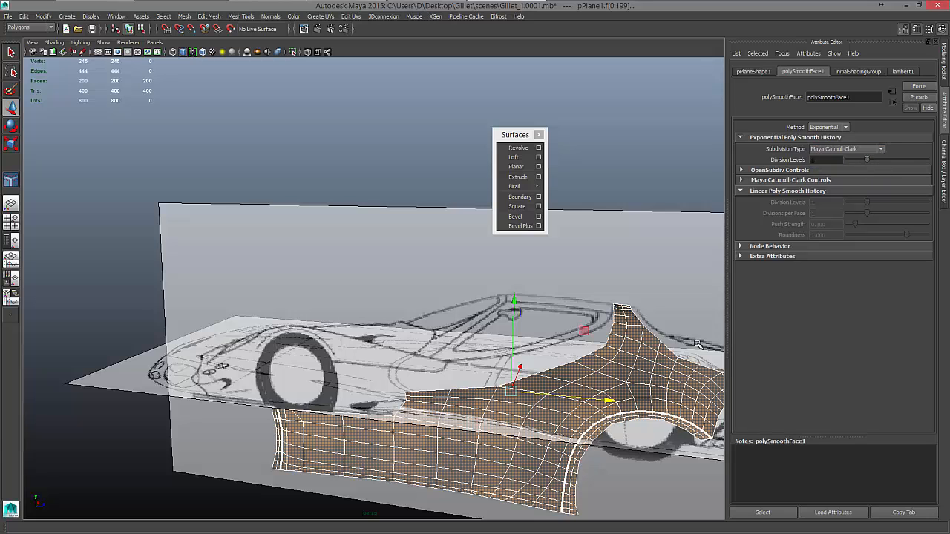
scroll(612, 335, up, 2)
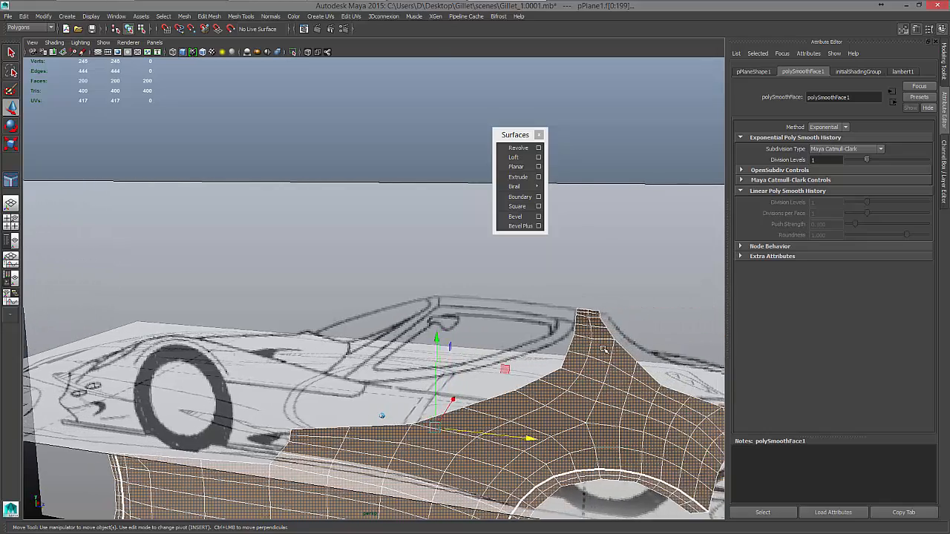
Set the subdivision type back to OpenSubdiv Catmull-Clark and expand the OpenSubdiv and Maya Catmull-Clark controls.
click(858, 149)
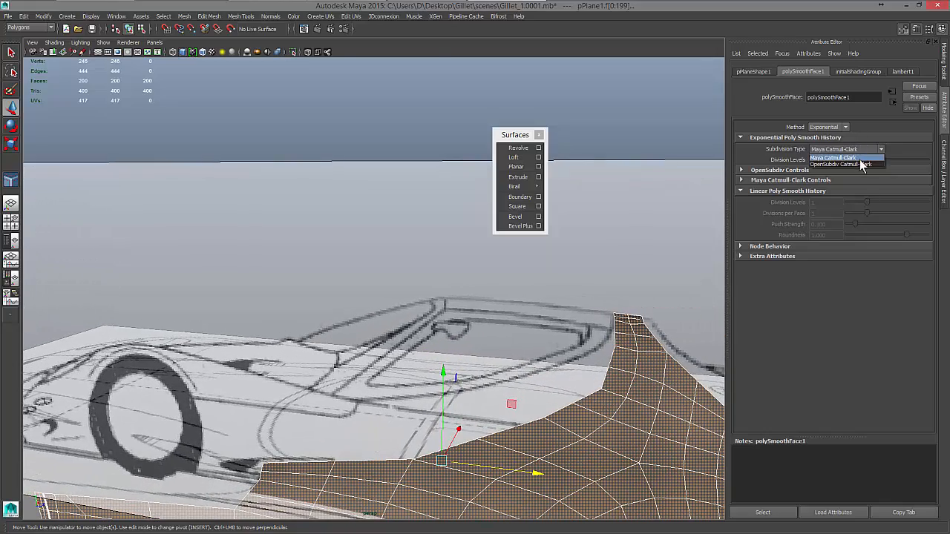
click(860, 160)
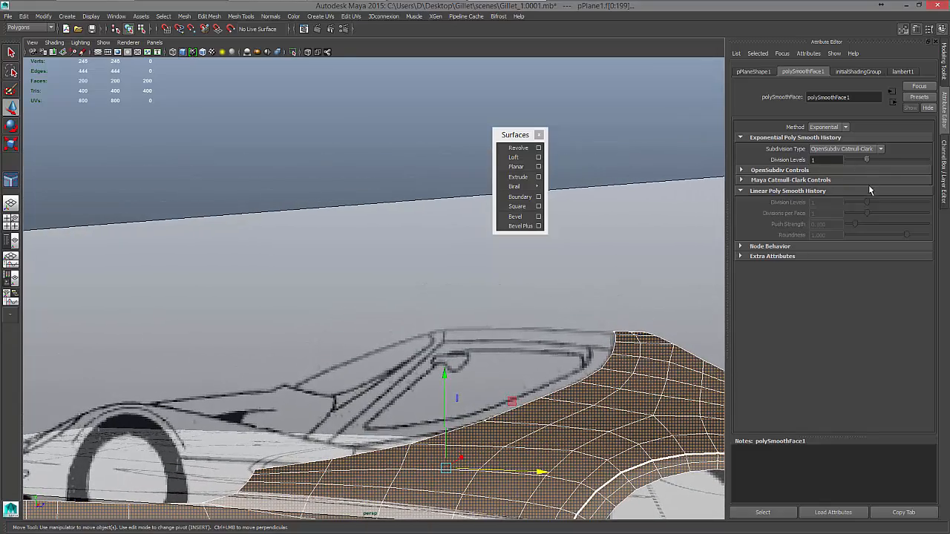
click(813, 170)
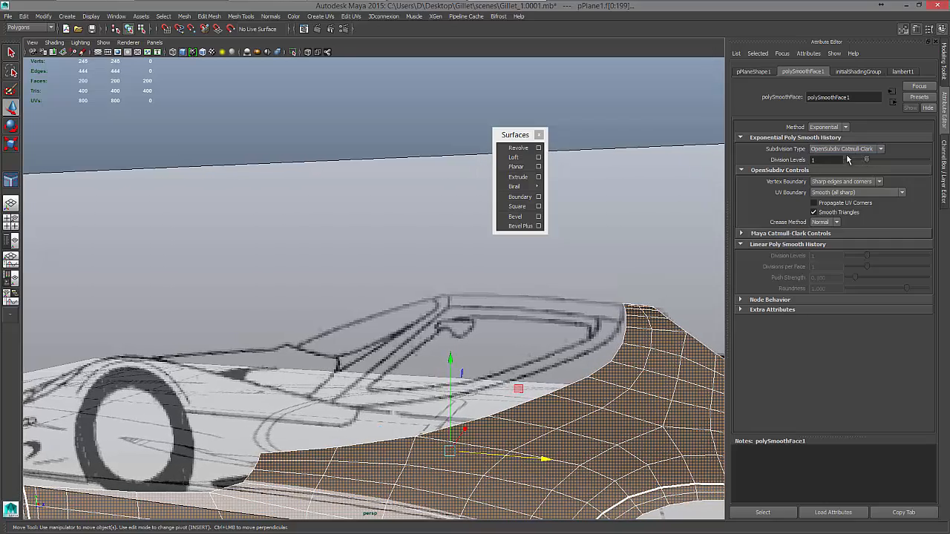
click(805, 233)
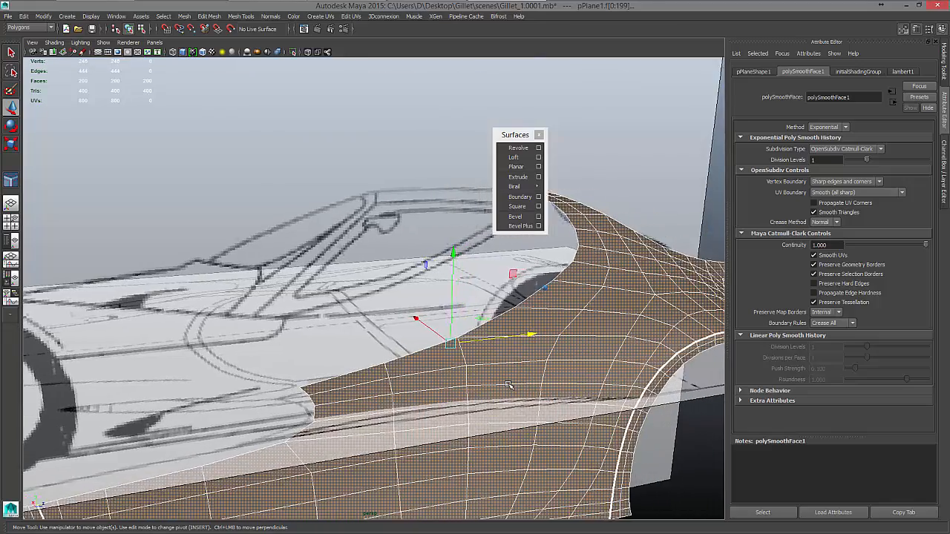
Select the body mesh as a whole object and display its polySmoothFace1 attributes again.
click(514, 385)
right_drag(537, 299, 526, 352)
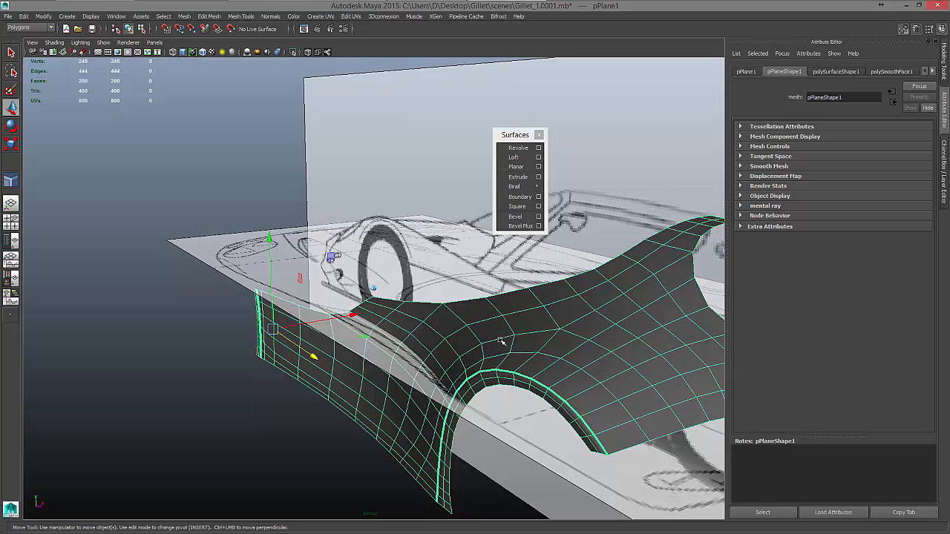
click(837, 71)
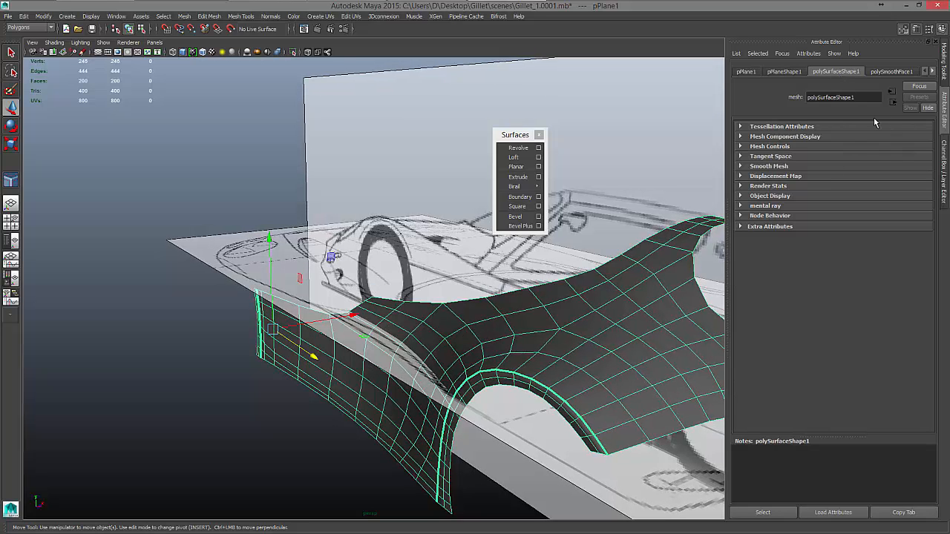
click(791, 73)
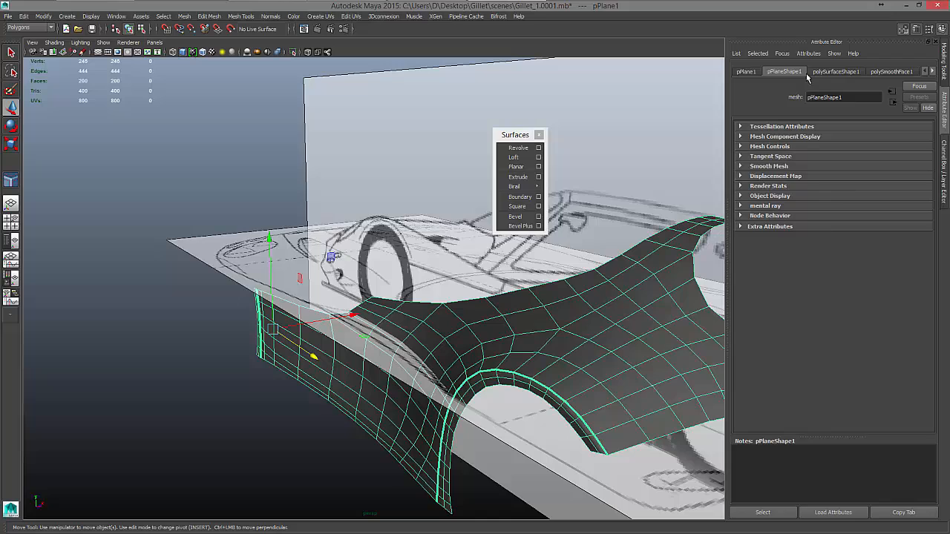
click(879, 73)
Try division levels 0 and 2 on the smooth node and deselect the body mesh to inspect its shading.
click(816, 160)
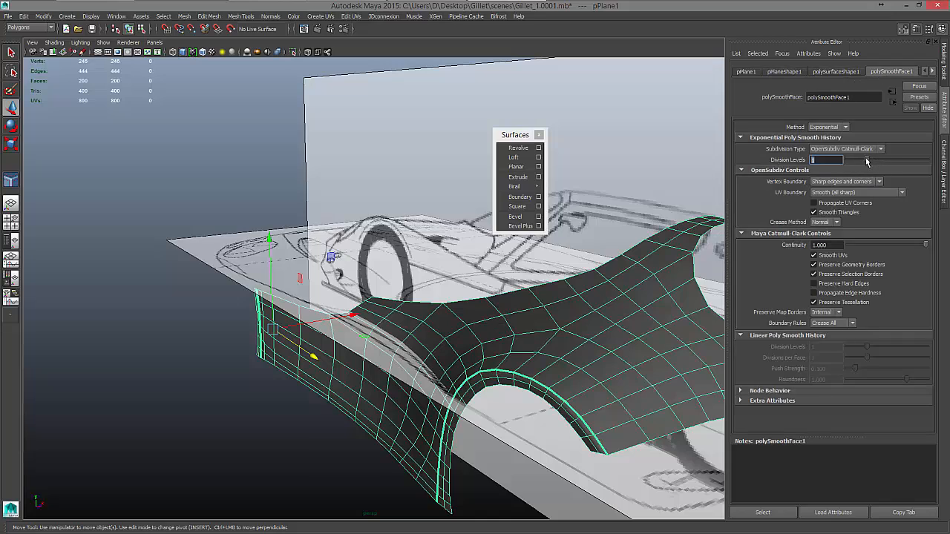
drag(866, 161, 814, 163)
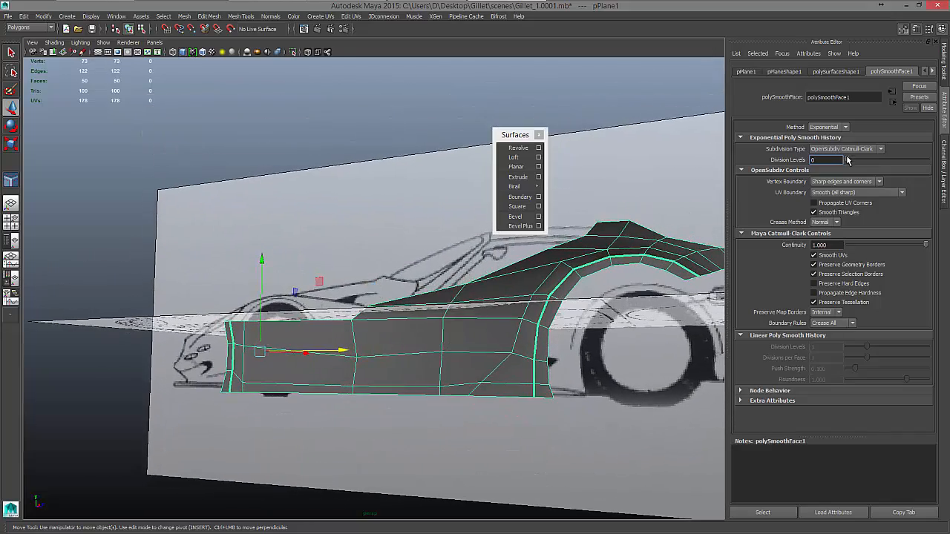
drag(851, 160, 883, 162)
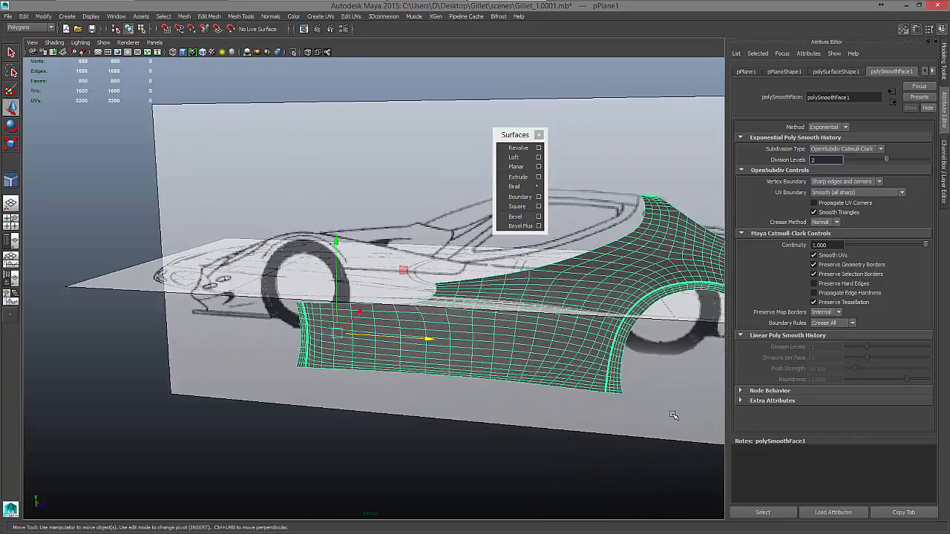
click(673, 415)
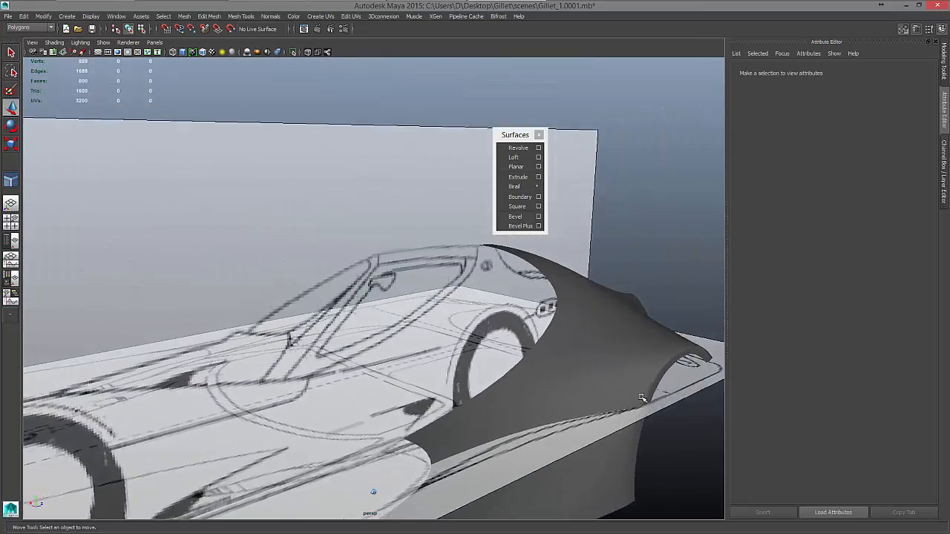
Reselect the body mesh and reduce its smooth node's division levels to 1 and finally to 0.
click(536, 324)
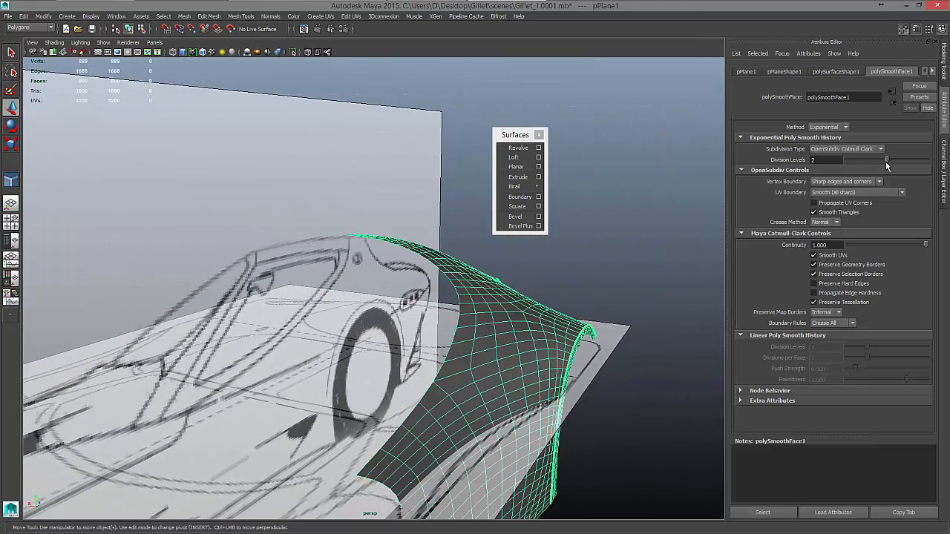
click(870, 160)
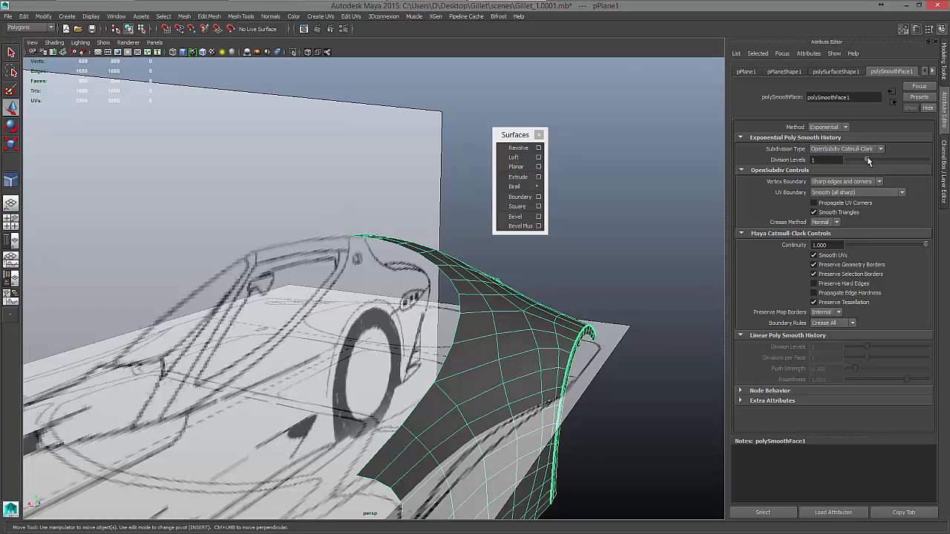
click(850, 159)
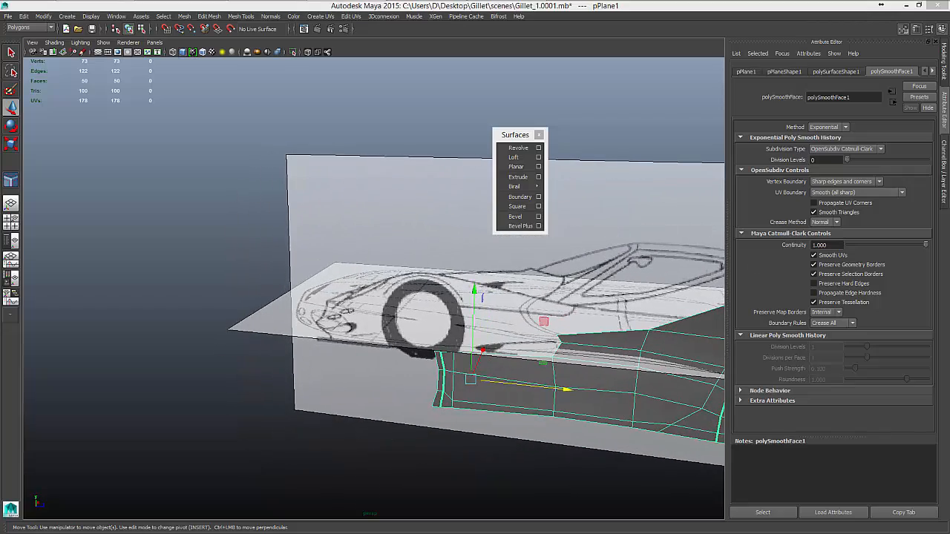
Switch to the browser and examine the PistonHeads reference photos of the orange Gillet Vertigo, going back to the first one.
drag(949, 72, 543, 37)
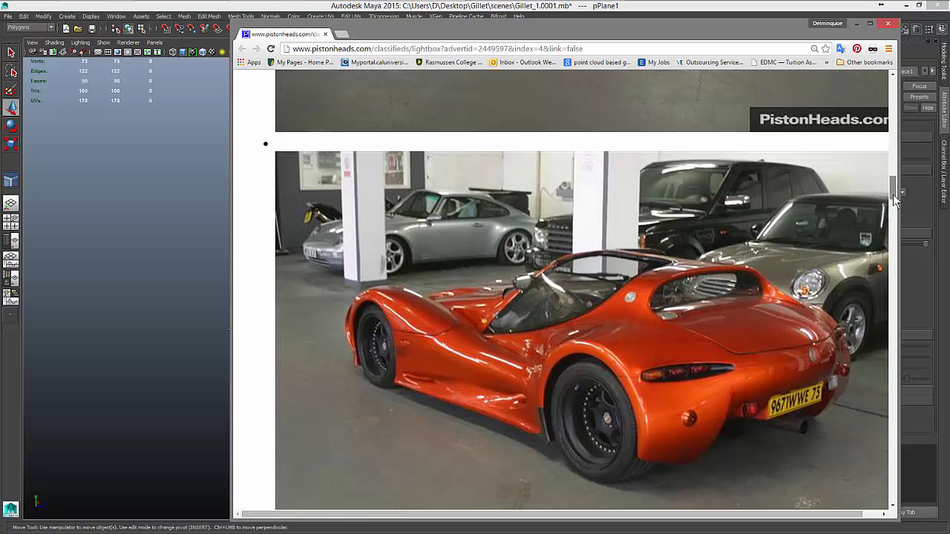
drag(892, 195, 891, 83)
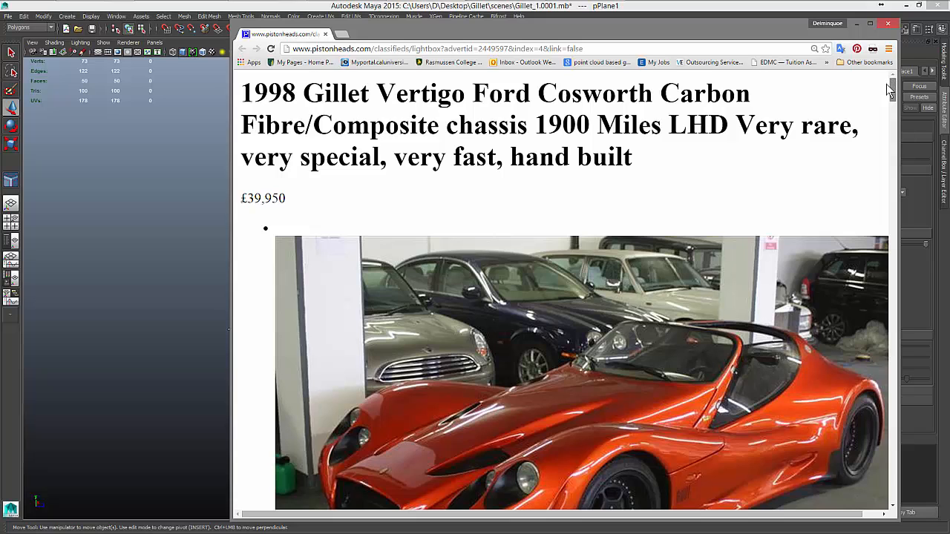
drag(886, 83, 883, 95)
scroll(883, 97, down, 1)
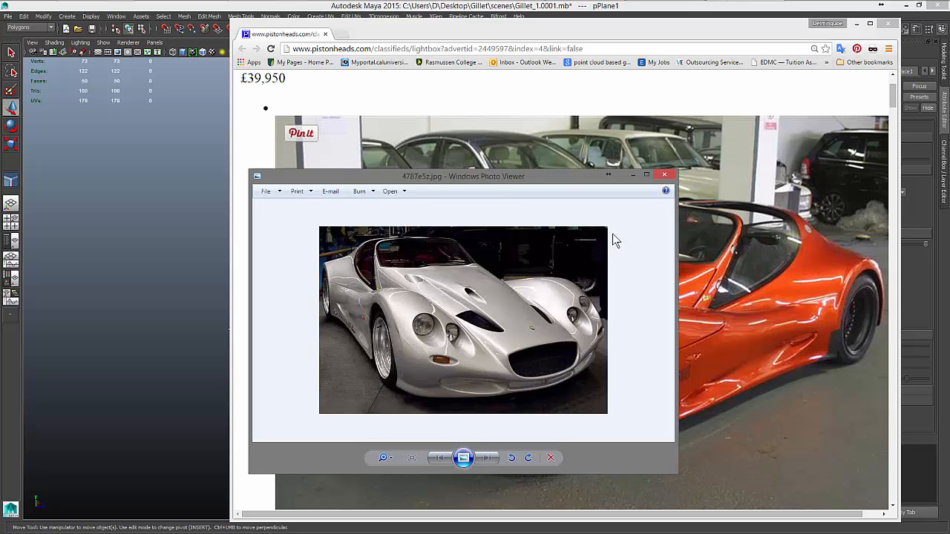
Compare the 4787e5z.jpg photo in Windows Photo Viewer, zoomed in on the wheel arch and headlights, with the orange car's front photos.
drag(533, 180, 726, 130)
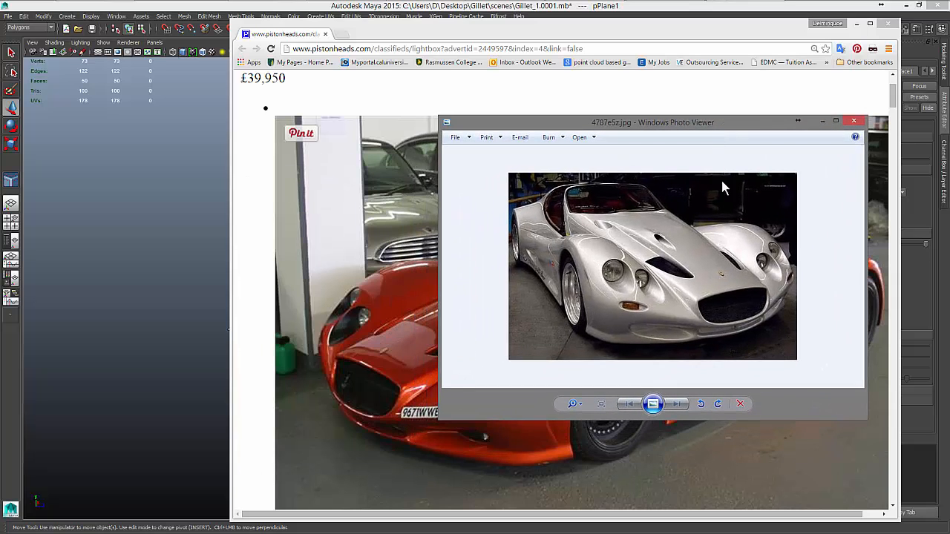
drag(577, 125, 159, 49)
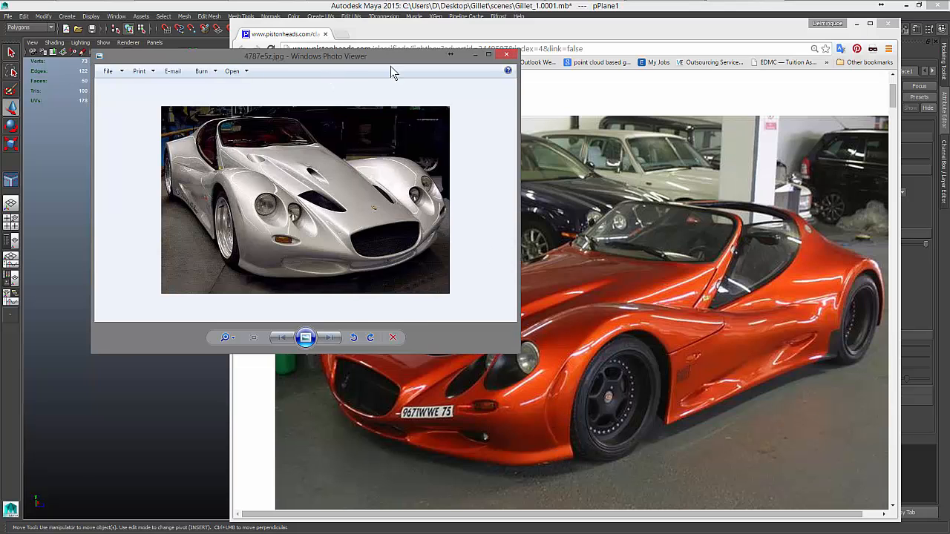
drag(392, 70, 659, 119)
scroll(592, 276, up, 3)
scroll(591, 276, up, 1)
drag(582, 268, 734, 262)
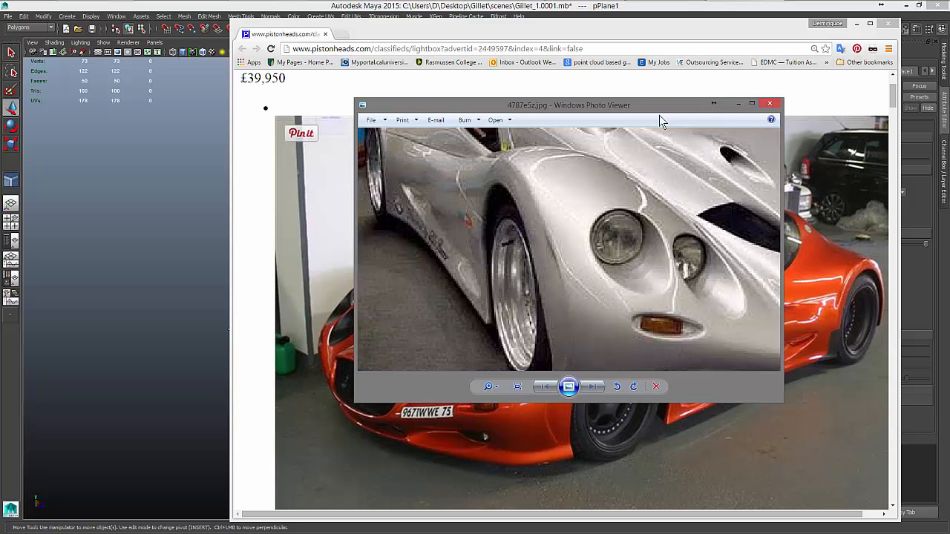
drag(659, 108, 312, 62)
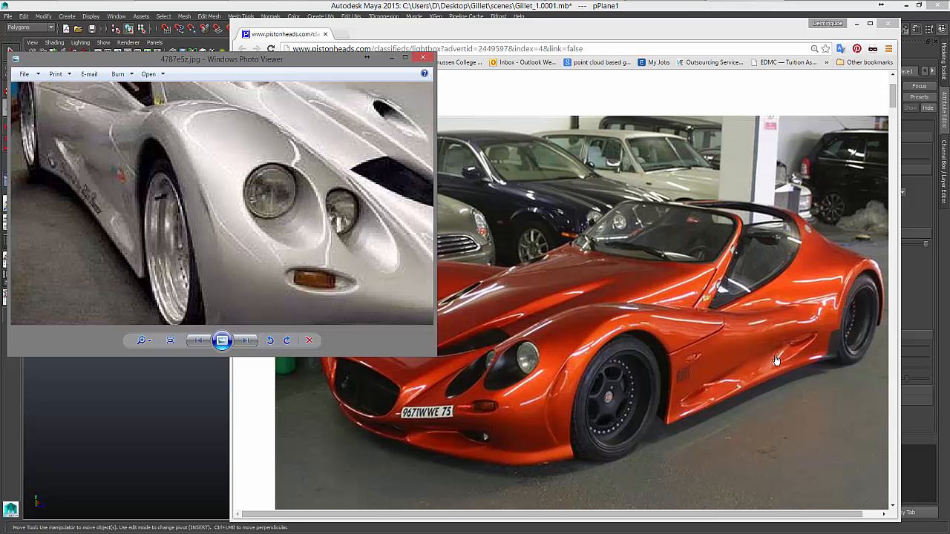
drag(892, 98, 888, 118)
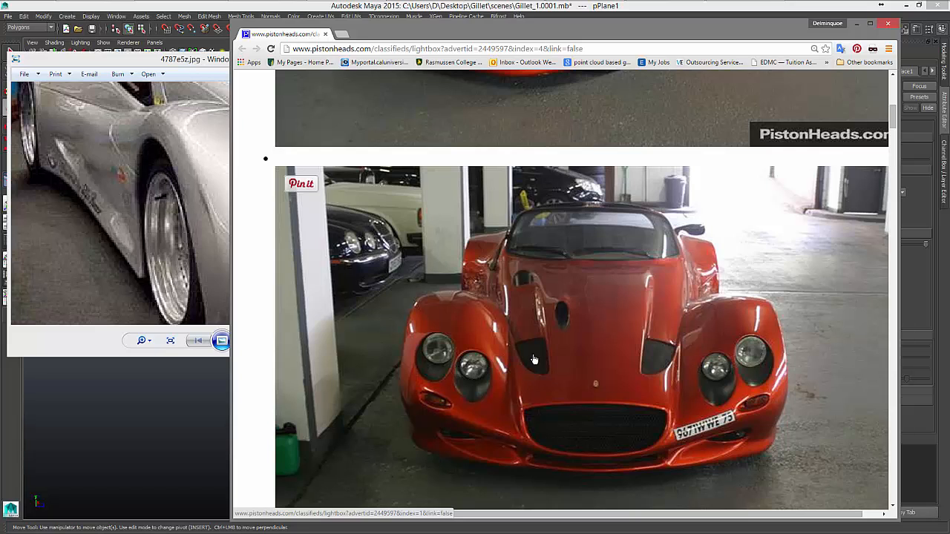
Move the photo viewer and browser windows clear of the Maya viewport and deselect the body mesh.
drag(183, 58, 949, 77)
drag(570, 34, 564, 367)
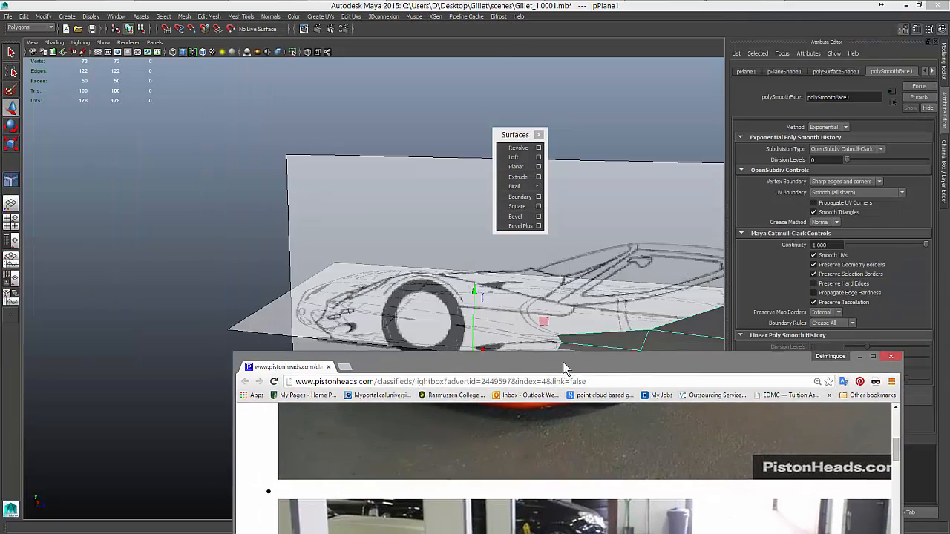
click(420, 287)
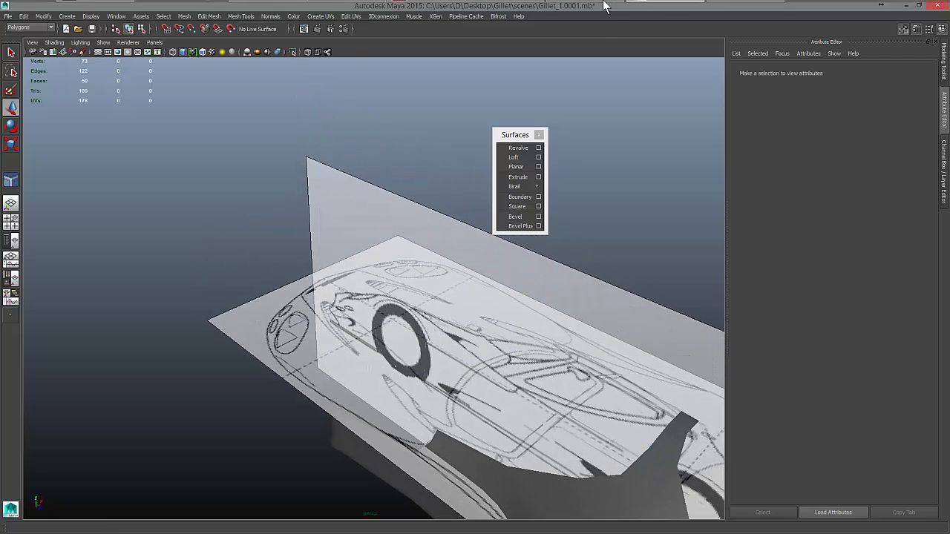
Return to the browser to examine the orange Gillet Vertigo's front three-quarter photo, and minimise the window.
mouse_move(376, 9)
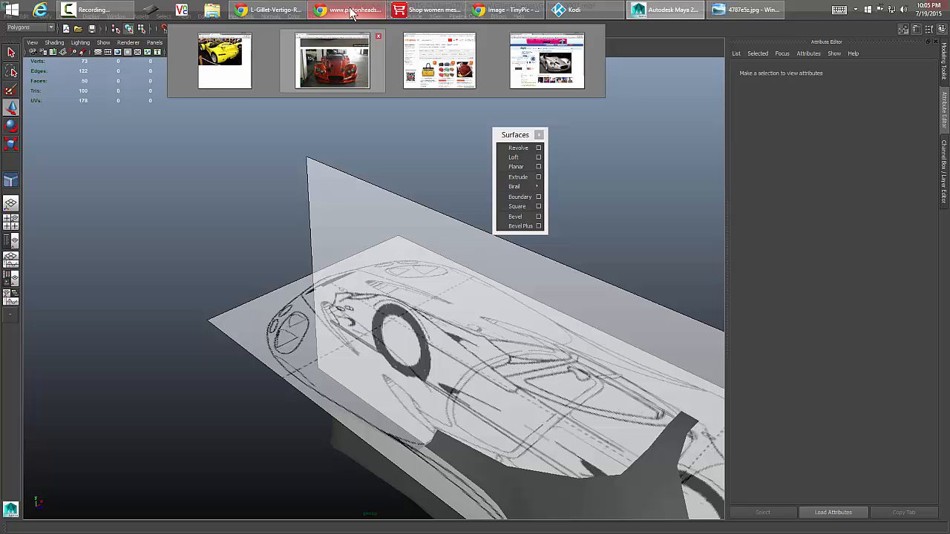
click(354, 43)
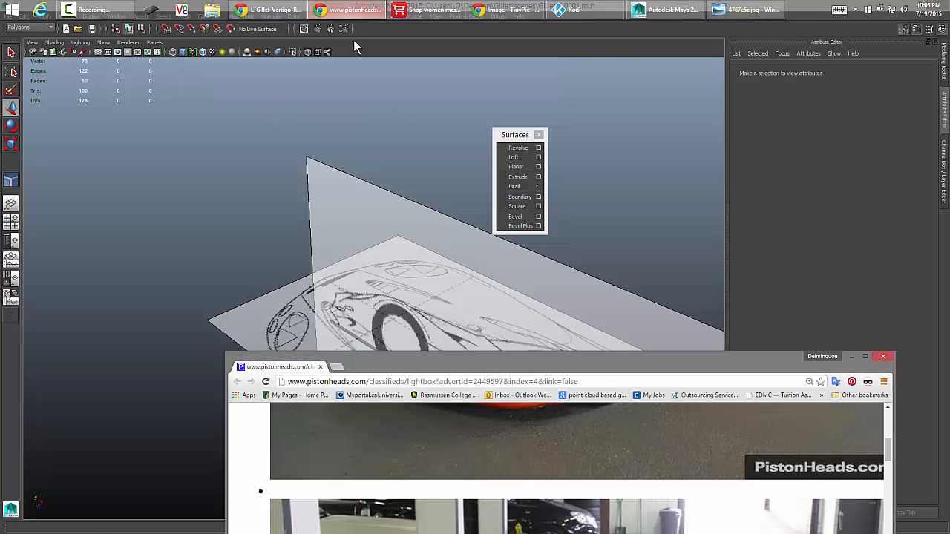
drag(464, 364, 483, 75)
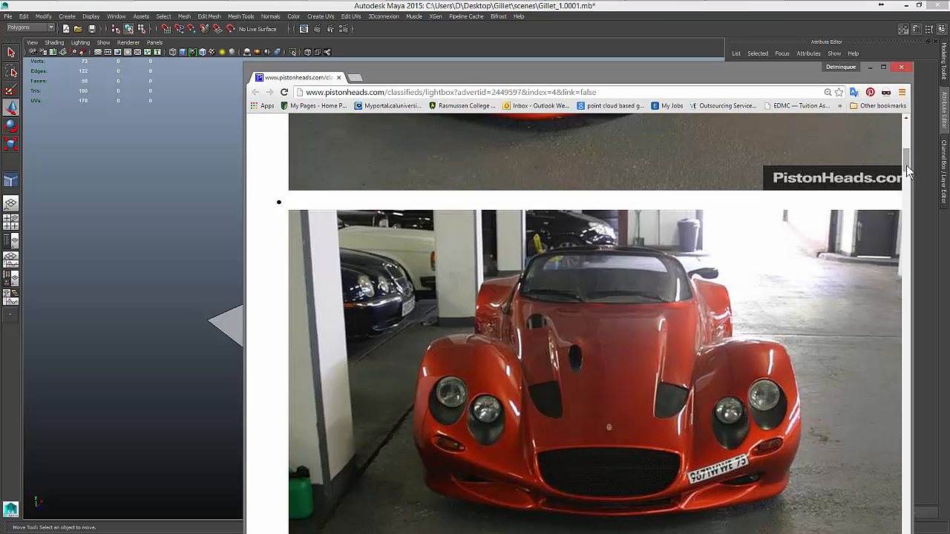
drag(906, 164, 891, 150)
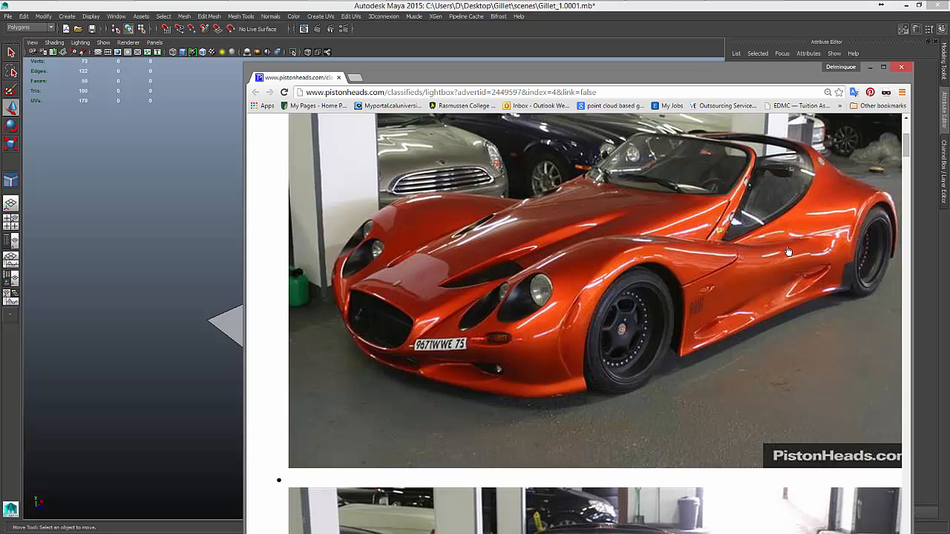
click(869, 67)
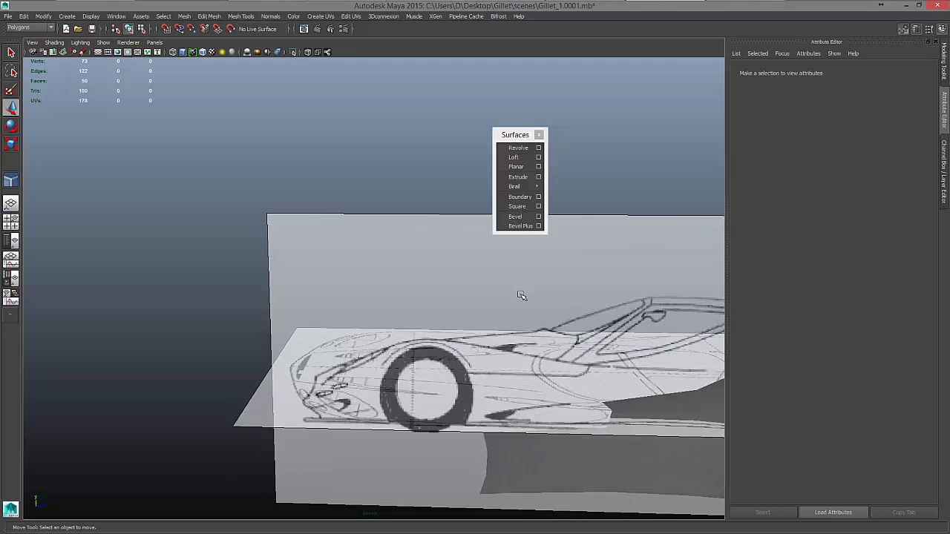
Close the floating Surfaces window and switch the workspace to the three-pane Persp/Graph/Hypergraph layout.
click(540, 135)
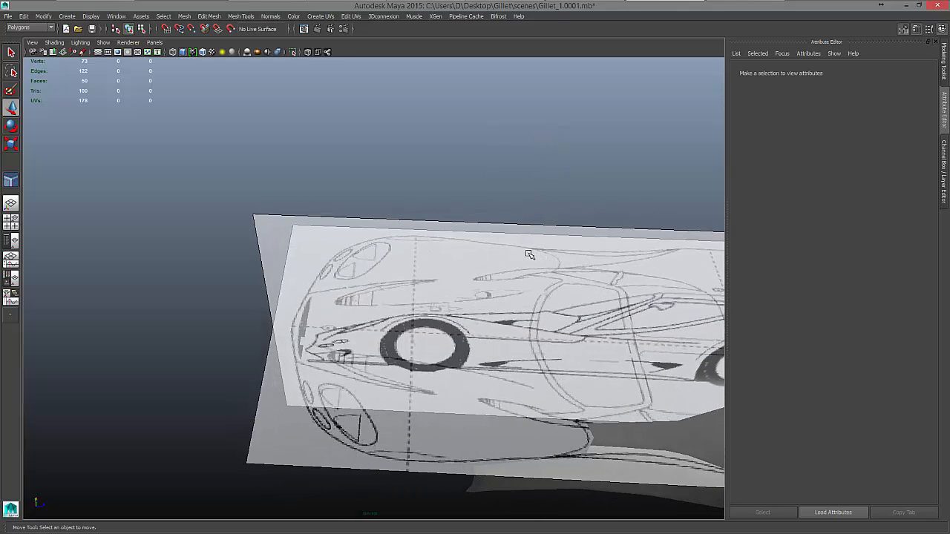
key(space)
mouse_move(529, 255)
mouse_down()
mouse_move(512, 253)
mouse_move(524, 278)
mouse_move(494, 251)
mouse_move(508, 261)
mouse_move(528, 255)
mouse_up()
key(space)
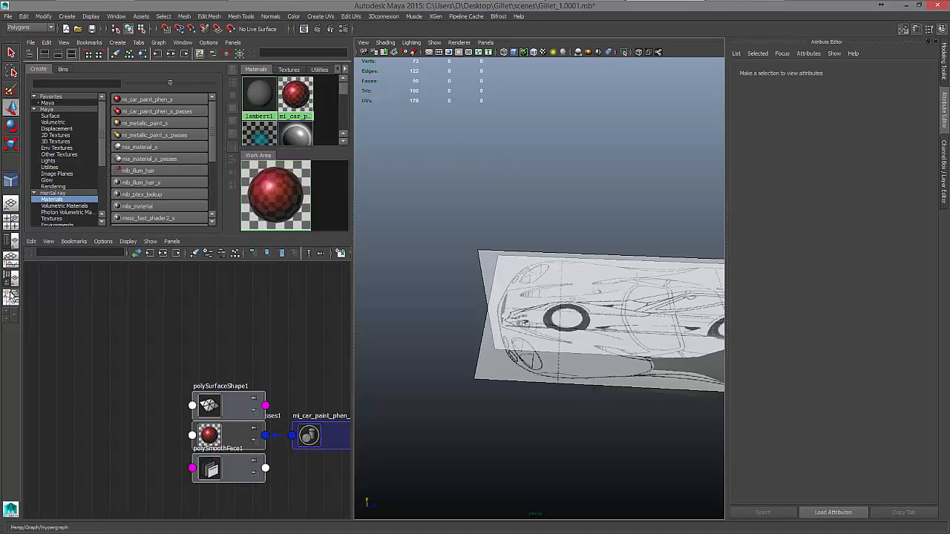
click(11, 296)
Show the left1 orthographic view in the perspective pane and the top view in the Hypergraph pane.
click(154, 42)
mouse_move(171, 53)
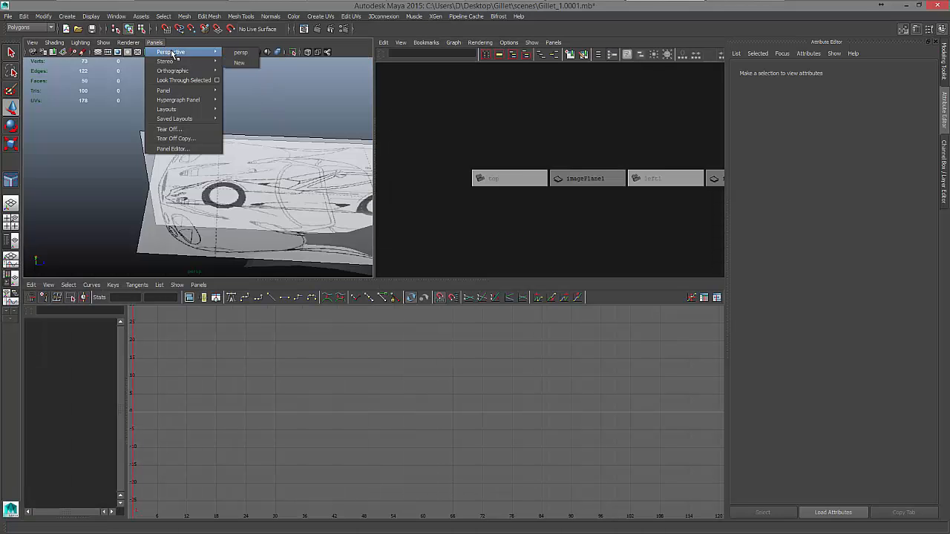
mouse_move(187, 70)
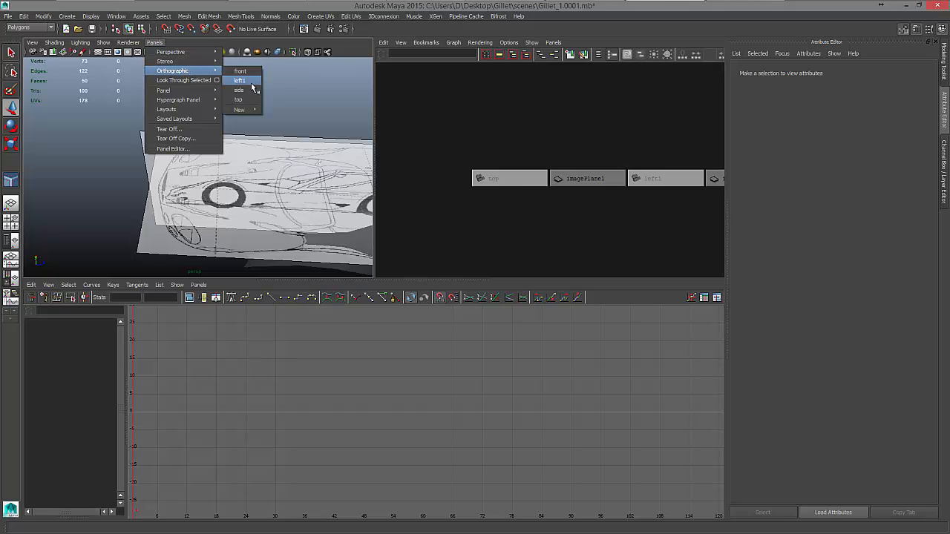
click(248, 80)
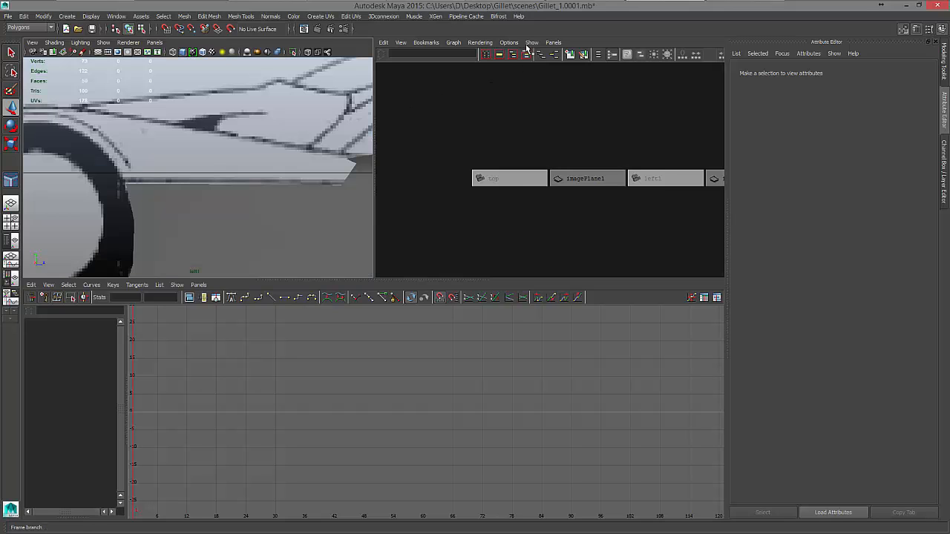
click(553, 42)
mouse_move(560, 57)
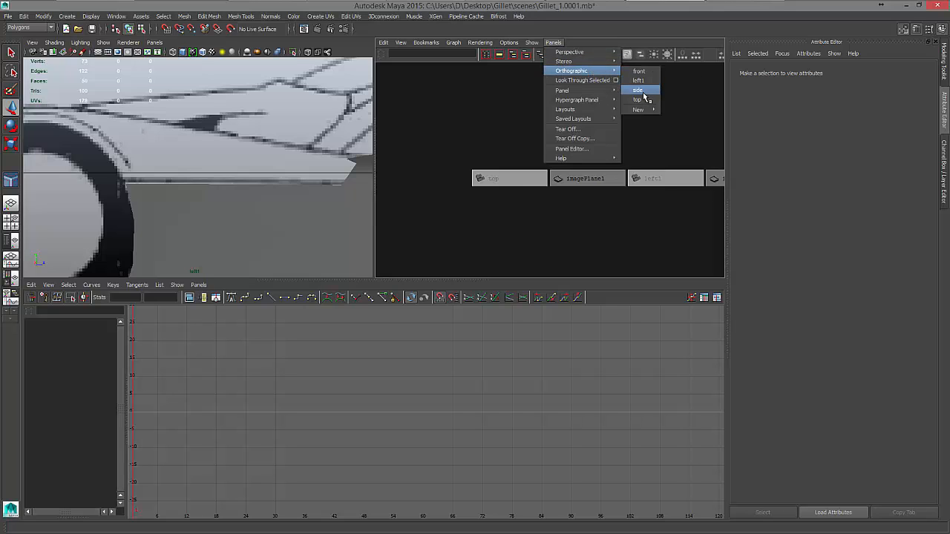
click(637, 99)
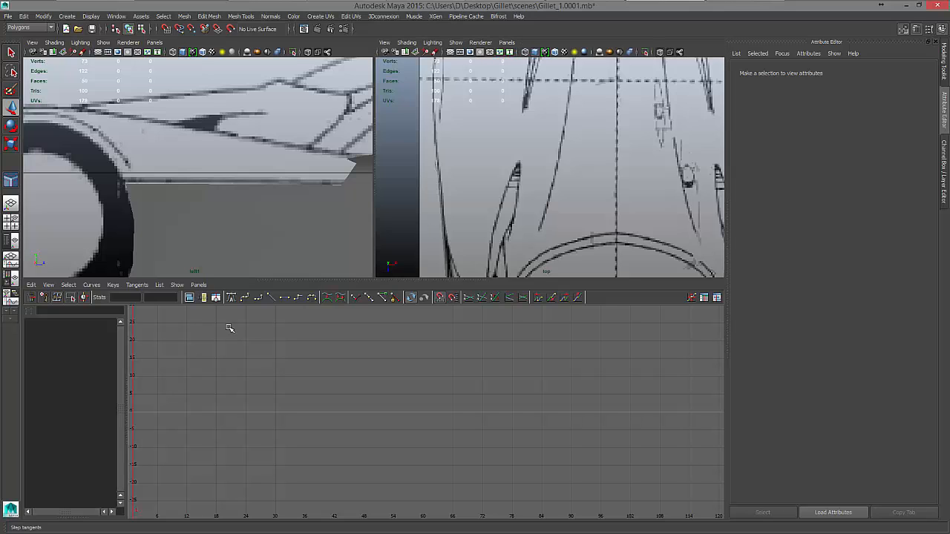
Replace the Graph Editor with the perspective view and enlarge the two orthographic views, closing the Attribute Editor as well.
click(199, 285)
mouse_move(262, 295)
click(302, 296)
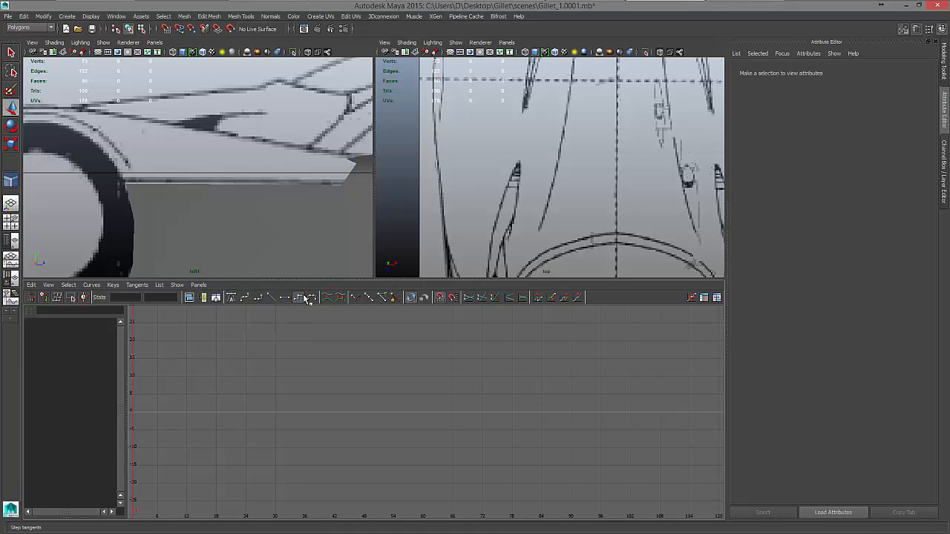
click(199, 285)
click(291, 296)
drag(316, 278, 329, 483)
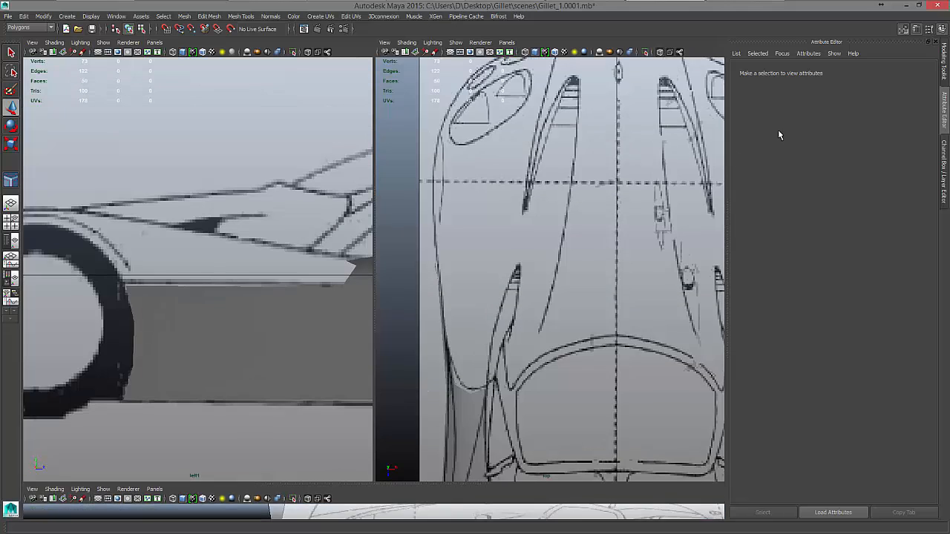
click(935, 43)
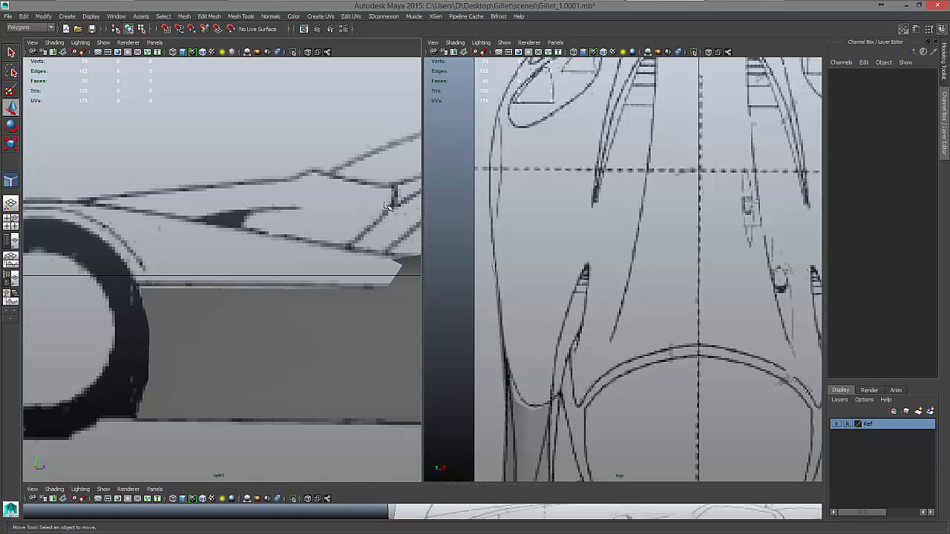
Draw a Y-axis polygon plane along the fender's outer outline in the top view, centred at about X -0.167, Z -0.172.
alt+middle_drag(289, 202, 526, 197)
scroll(526, 195, down, 4)
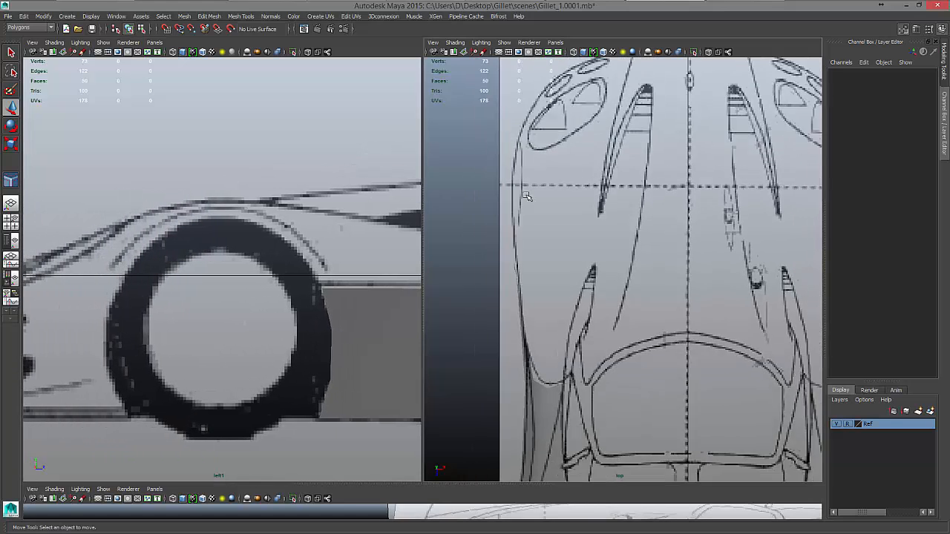
scroll(524, 195, up, 3)
alt+middle_drag(513, 161, 514, 201)
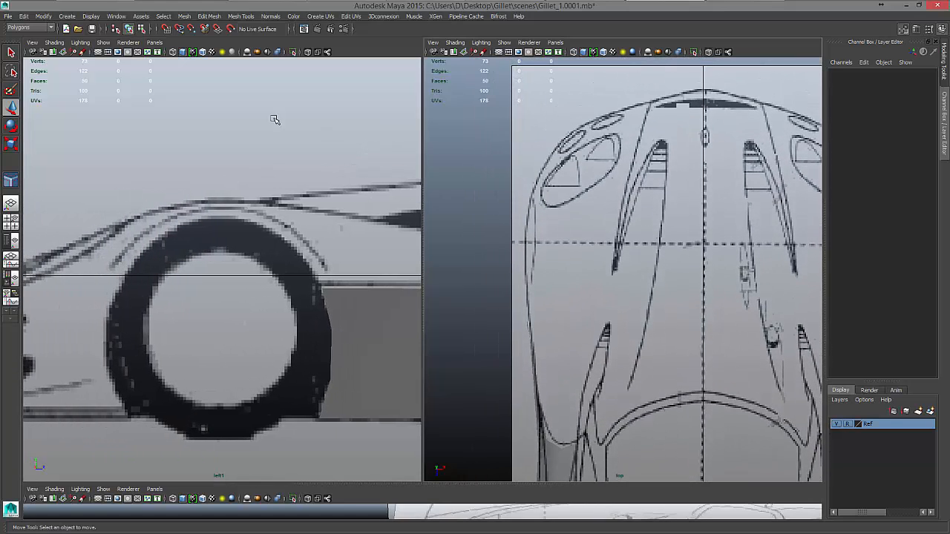
click(66, 17)
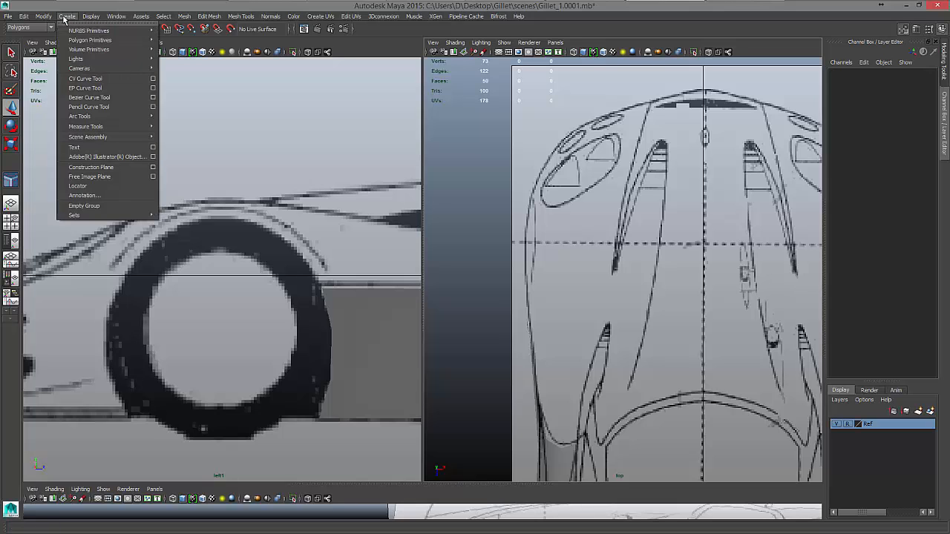
click(513, 194)
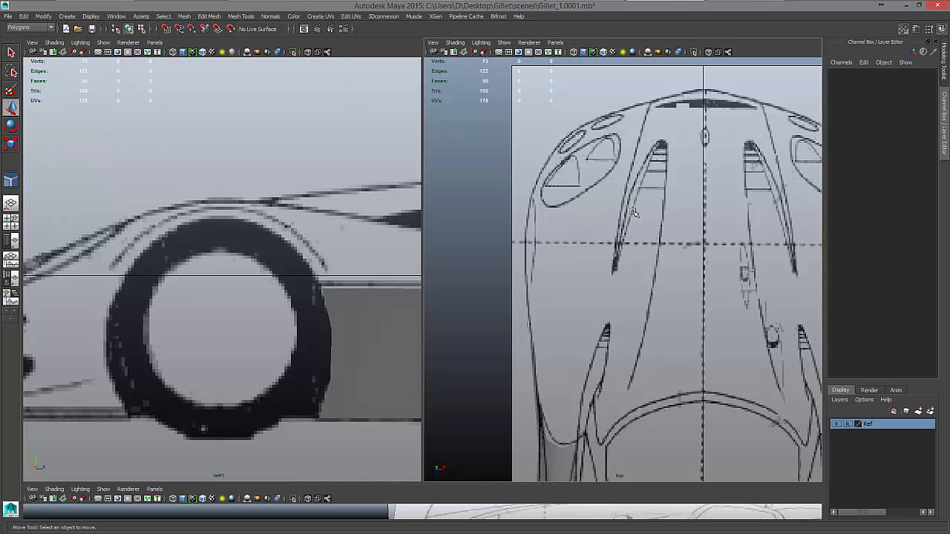
shift+right_drag(633, 213, 612, 200)
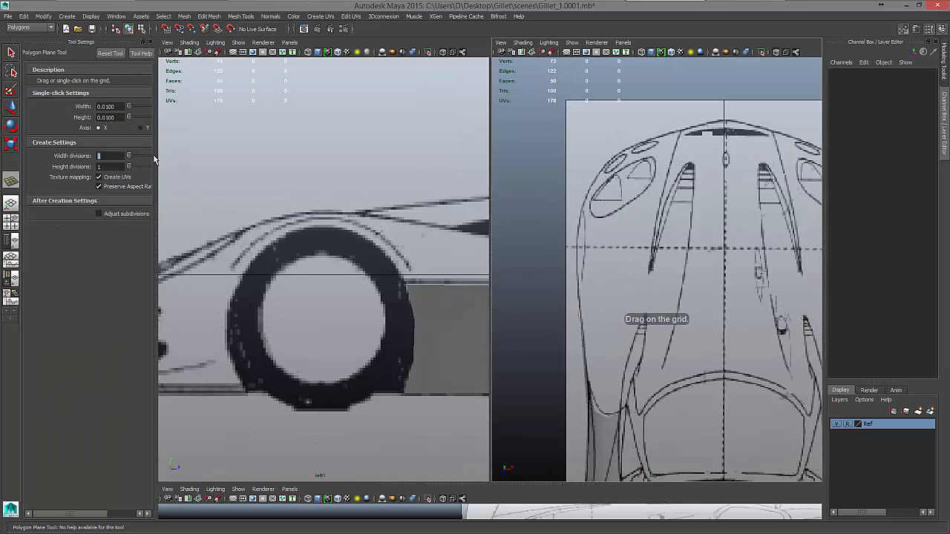
click(139, 127)
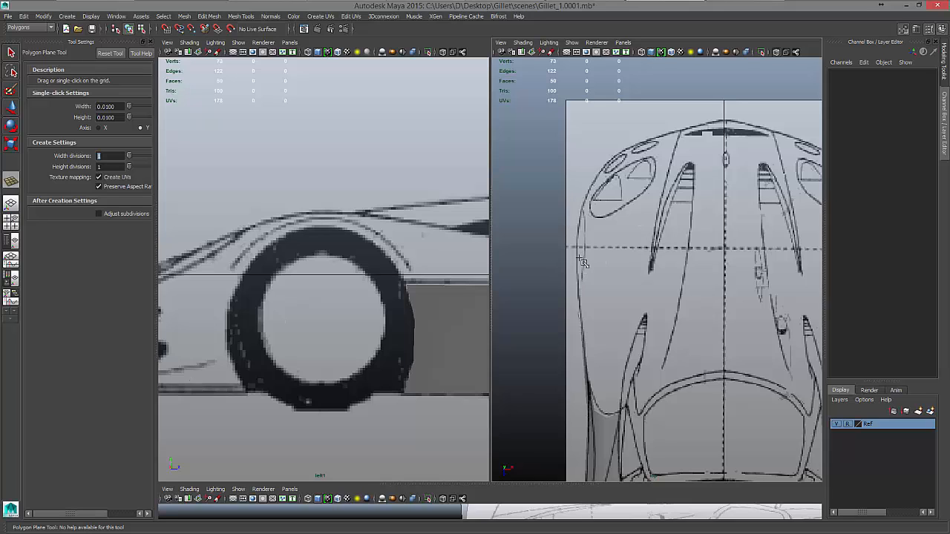
drag(578, 250, 607, 306)
Move the new plane to the top of the front wheel arch at about Y 0.035, Z -0.153.
key(w)
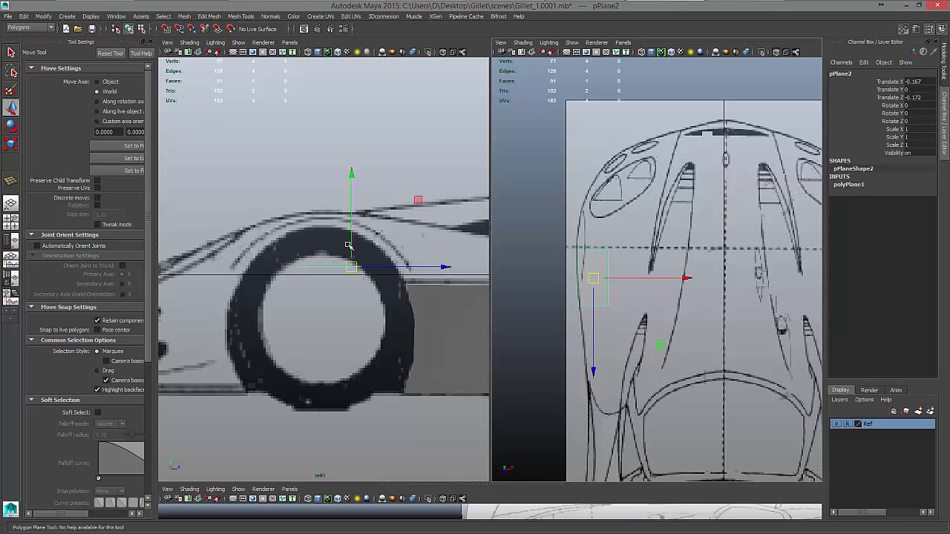
click(152, 45)
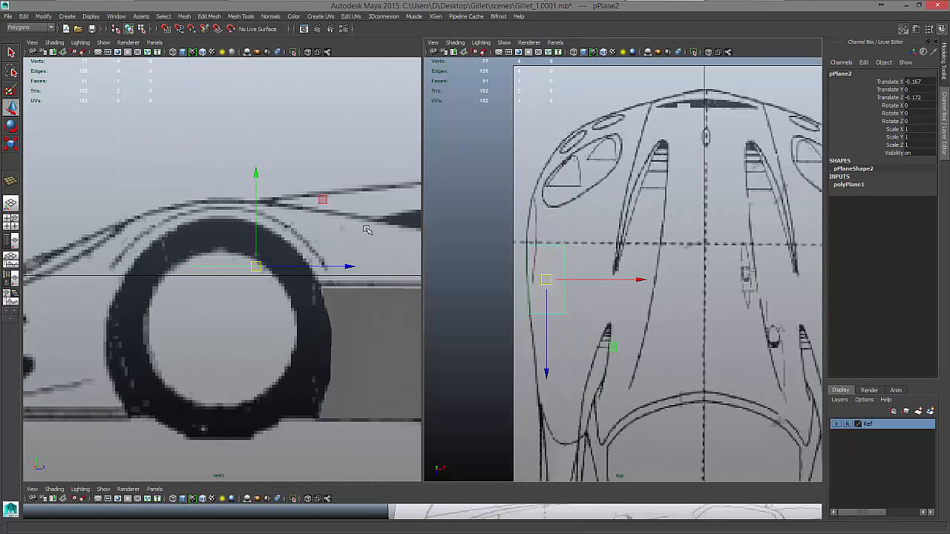
drag(254, 173, 250, 107)
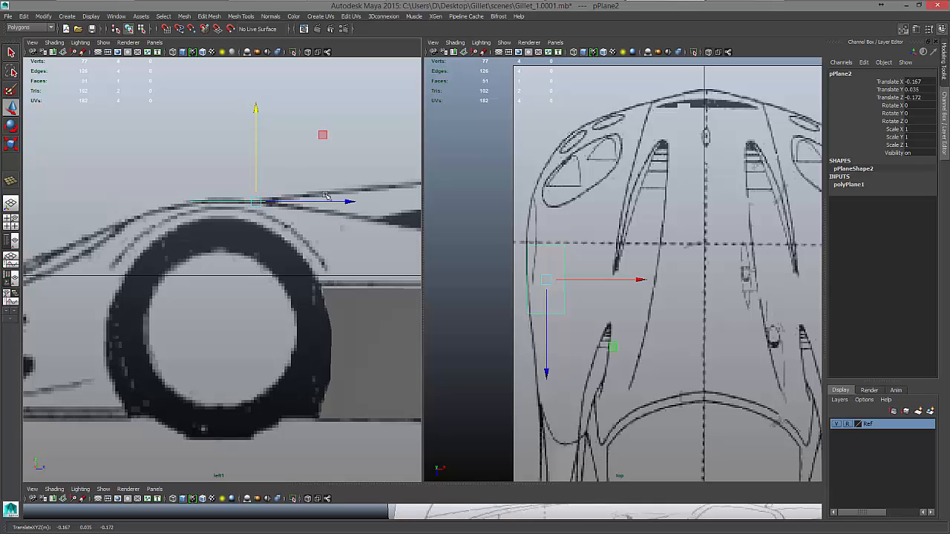
drag(345, 201, 376, 200)
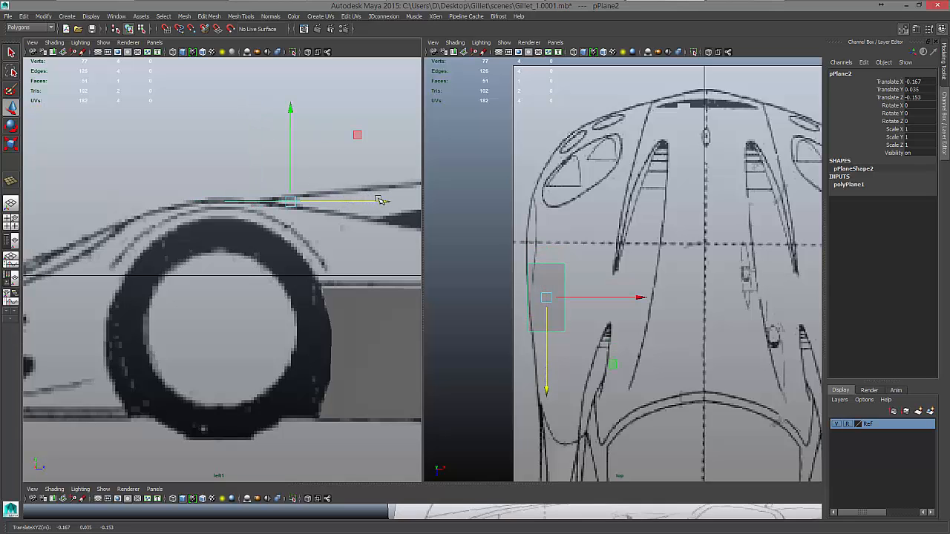
Narrow the plane by moving its inner edge outward to about X -0.159.
right_drag(548, 274, 546, 252)
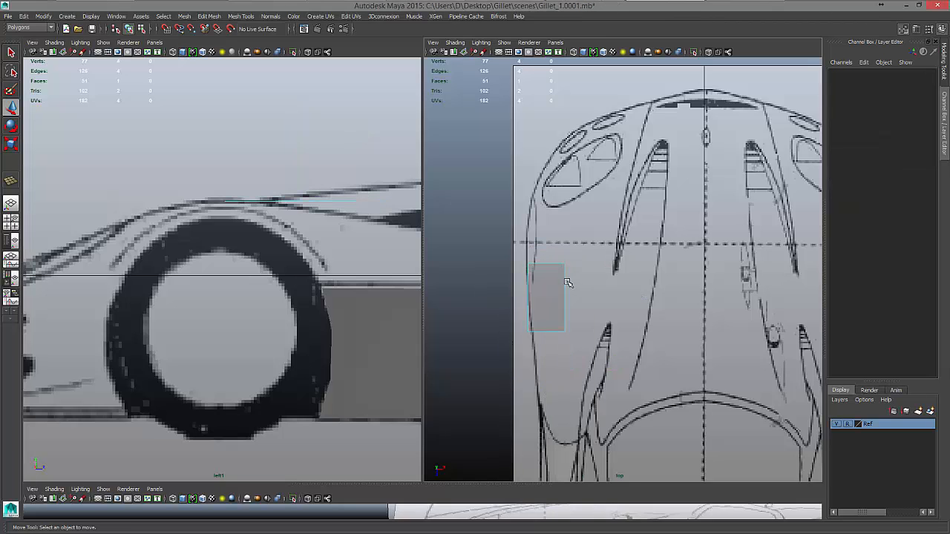
click(564, 282)
drag(645, 297, 635, 296)
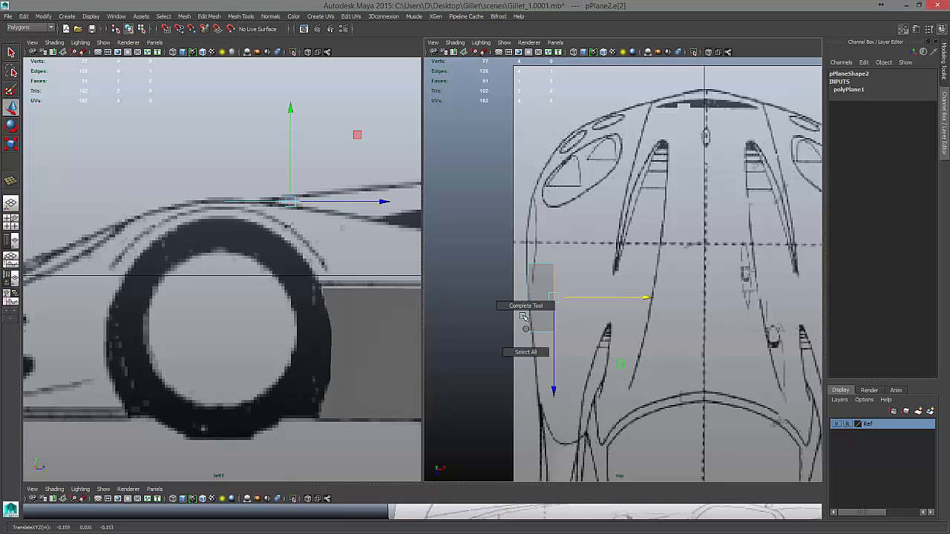
Move the plane's rear outer vertex onto the fender outline at about X -0.183, Z -0.117.
right_drag(536, 288, 506, 290)
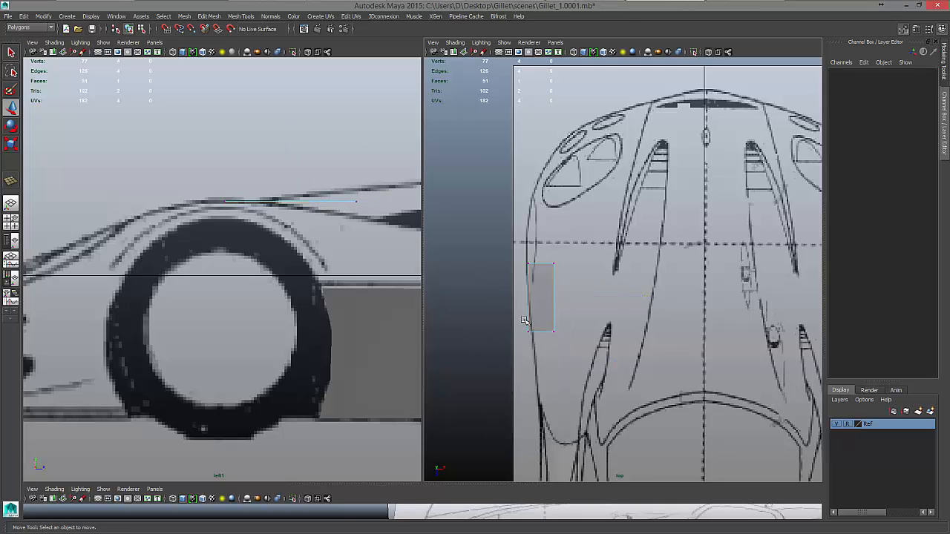
drag(522, 320, 540, 349)
drag(620, 332, 622, 330)
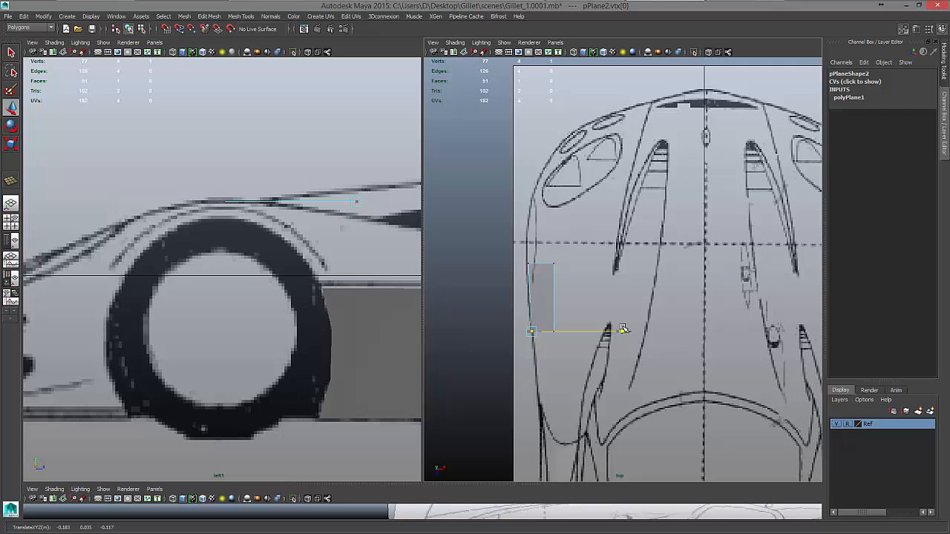
Move the plane's two front vertices rearward to about Z -0.184.
scroll(526, 256, up, 5)
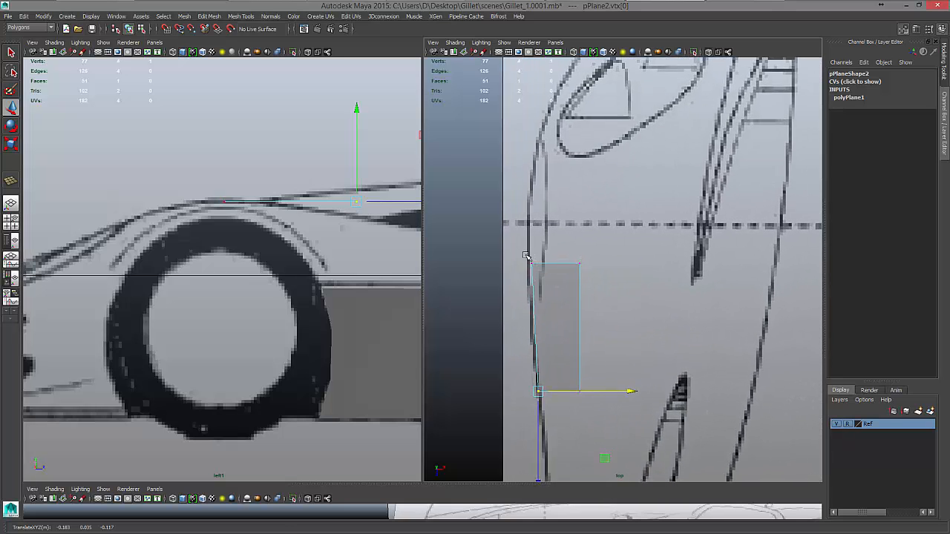
drag(522, 253, 587, 276)
drag(555, 346, 553, 357)
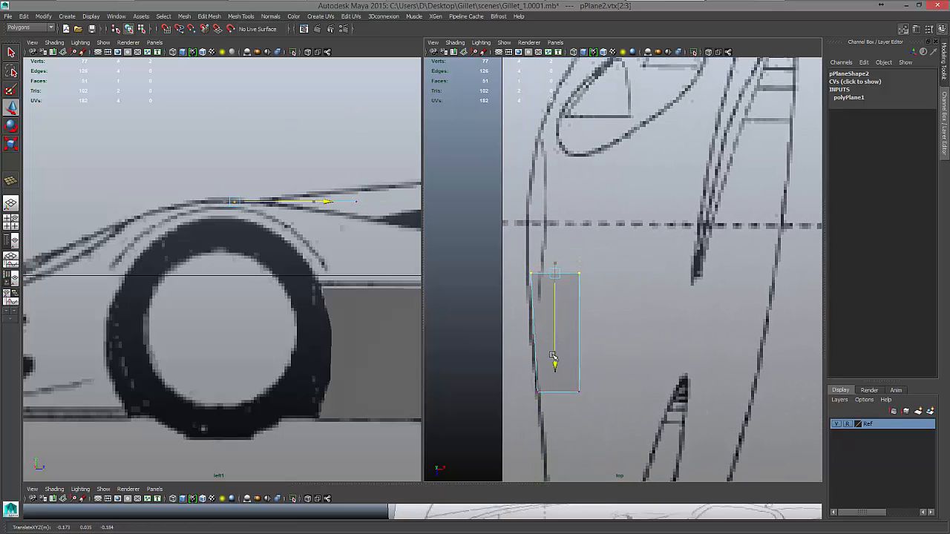
Shift the whole fender plane outward past the body outline to about X -0.178.
scroll(598, 339, down, 1)
alt+middle_drag(598, 339, 597, 303)
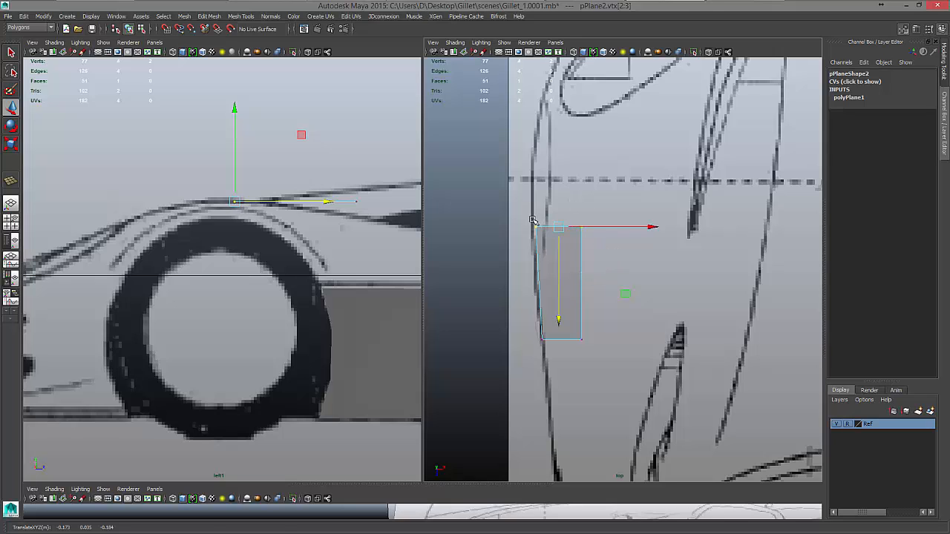
click(538, 282)
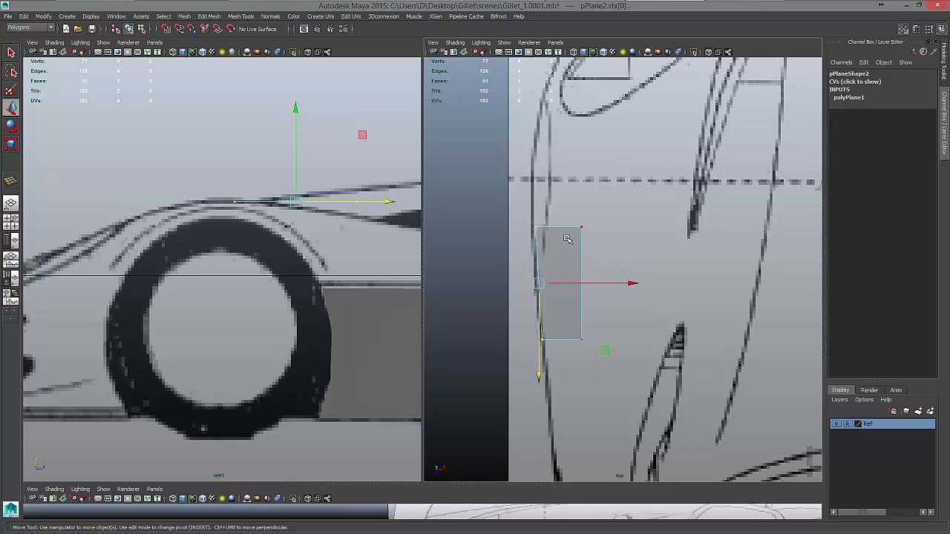
right_drag(567, 240, 569, 284)
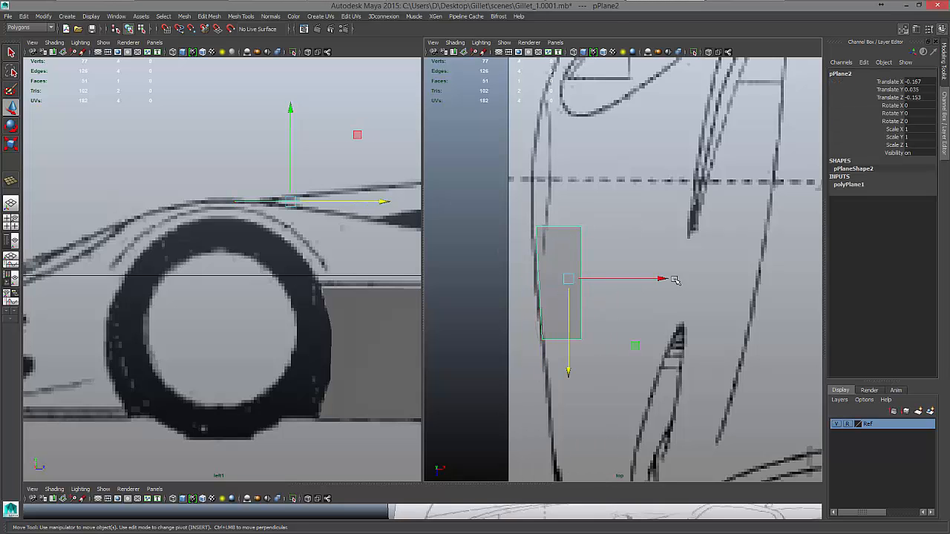
drag(663, 277, 645, 278)
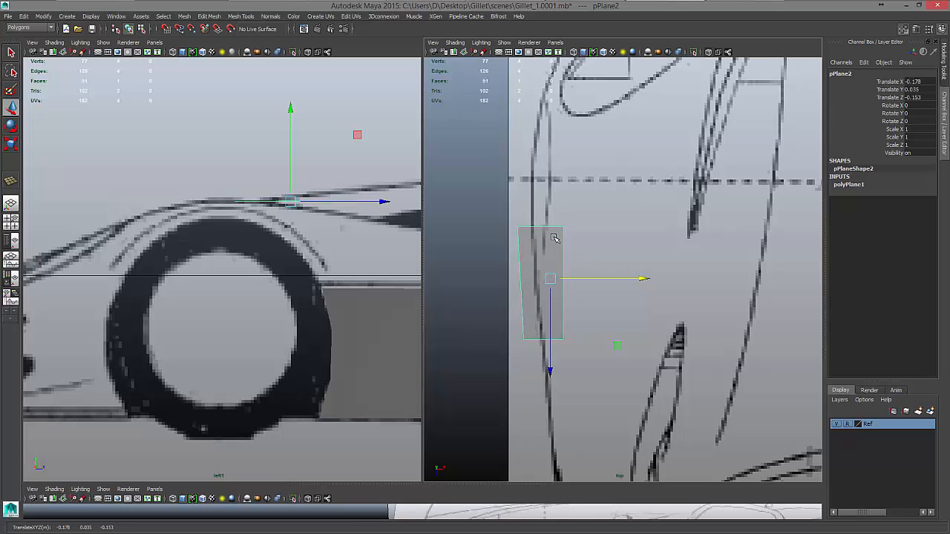
Extrude the plane's inner edge about 0.025 inward along X to add a second strip.
right_drag(553, 239, 554, 217)
click(563, 250)
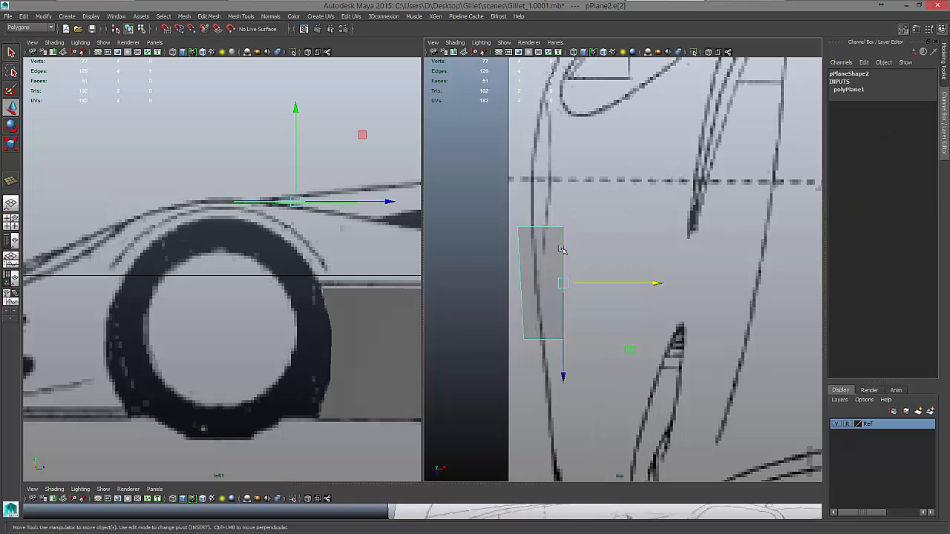
shift+right_drag(561, 249, 559, 272)
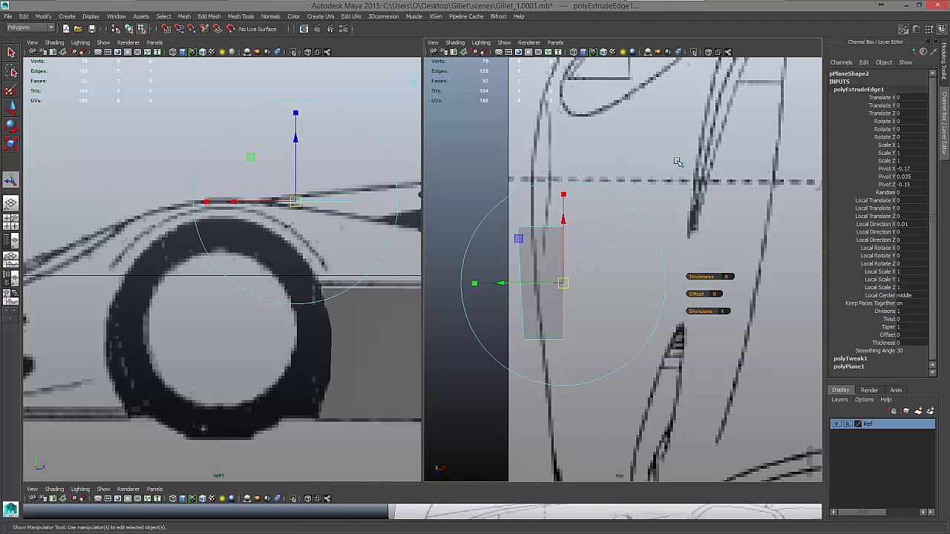
drag(627, 280, 669, 281)
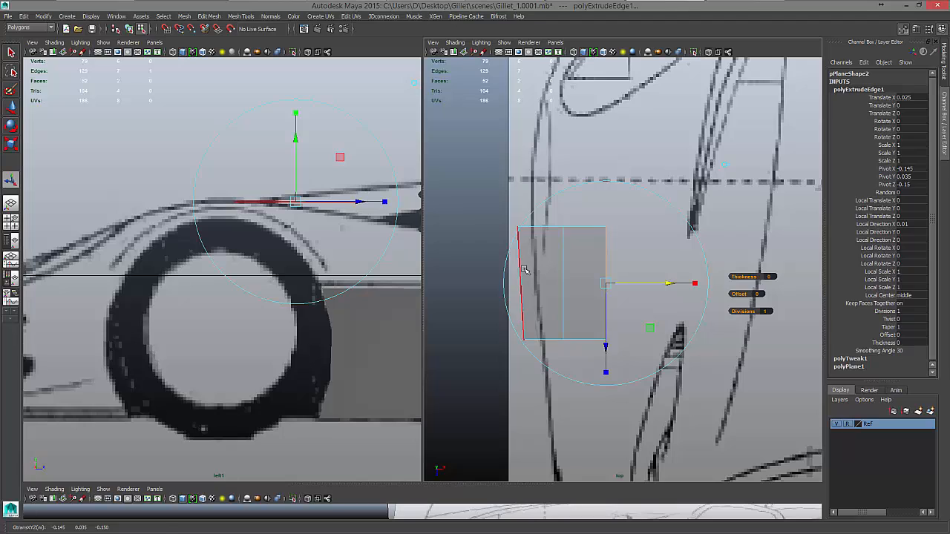
Lower the fender piece's outer edge to about Y 0.027 in the side view.
click(523, 270)
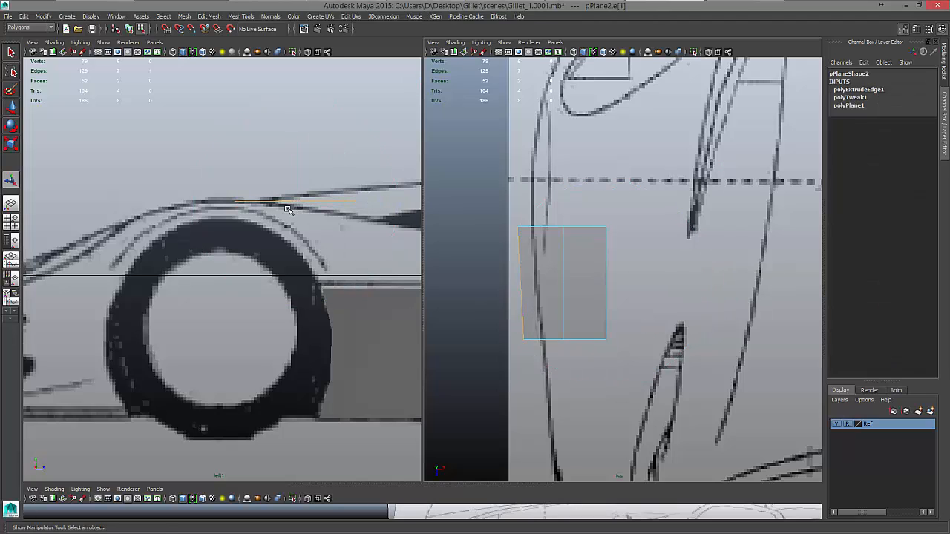
key(w)
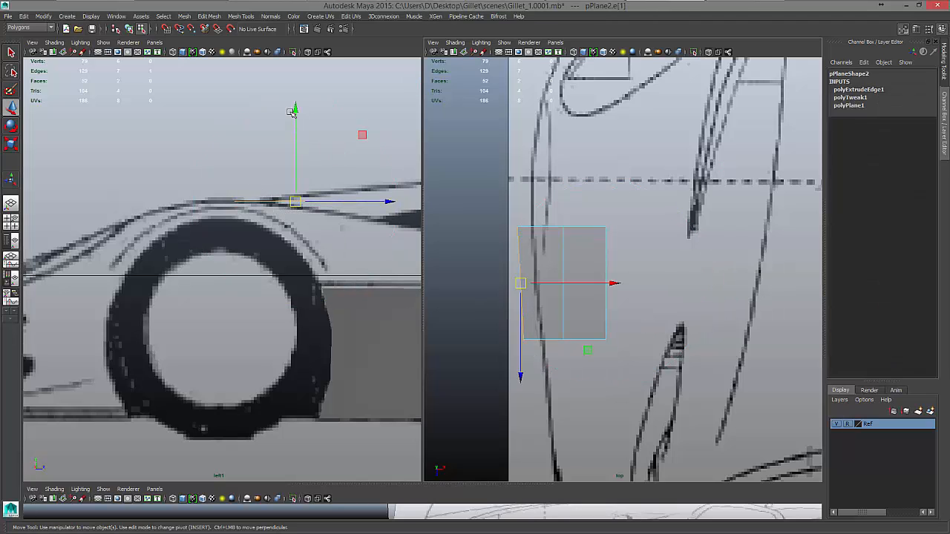
drag(296, 109, 296, 125)
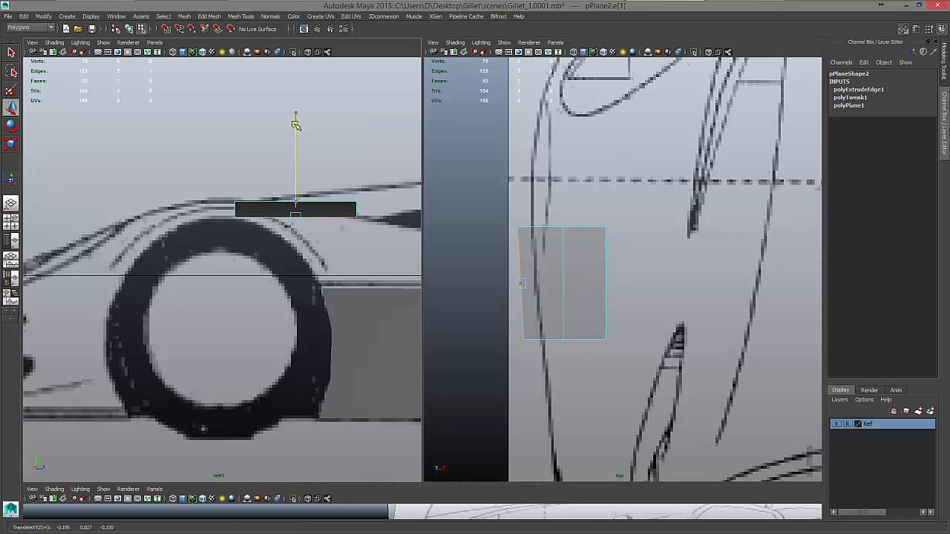
Turn on X-Ray shading in the side view and lower the fender piece's rear vertices onto the fender line.
right_drag(351, 206, 326, 200)
drag(387, 238, 385, 236)
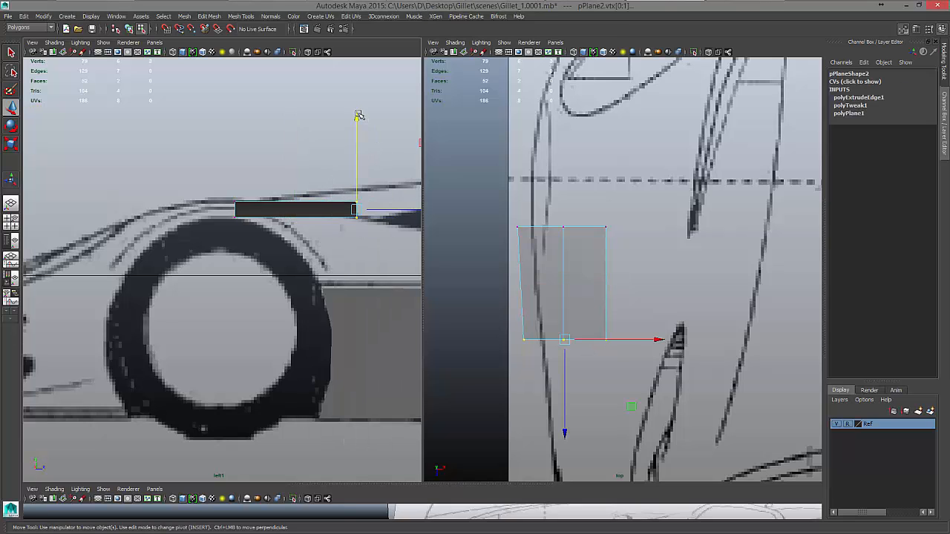
click(54, 42)
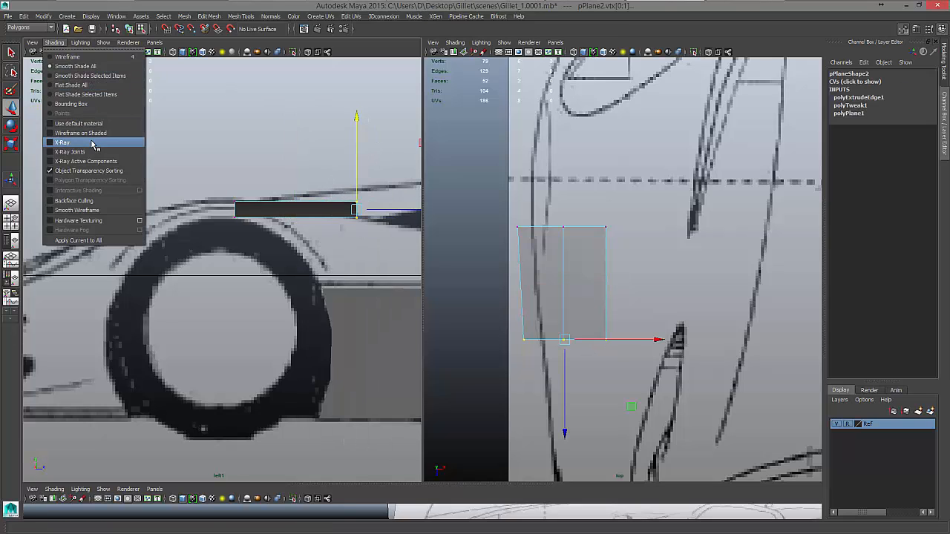
click(93, 140)
drag(358, 116, 354, 127)
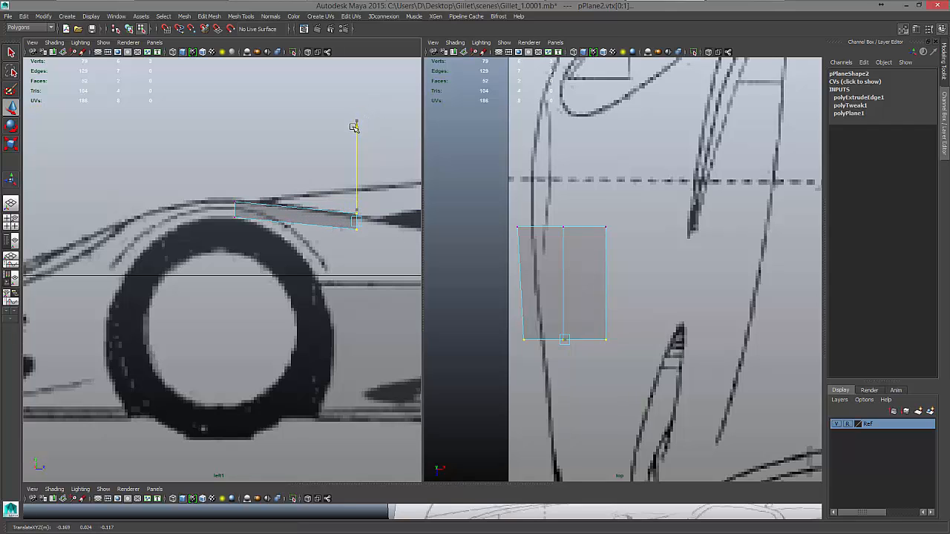
Move the outer rear vertex down to the rear end of the wheel arch at about Y -0.010, Z -0.135.
click(378, 236)
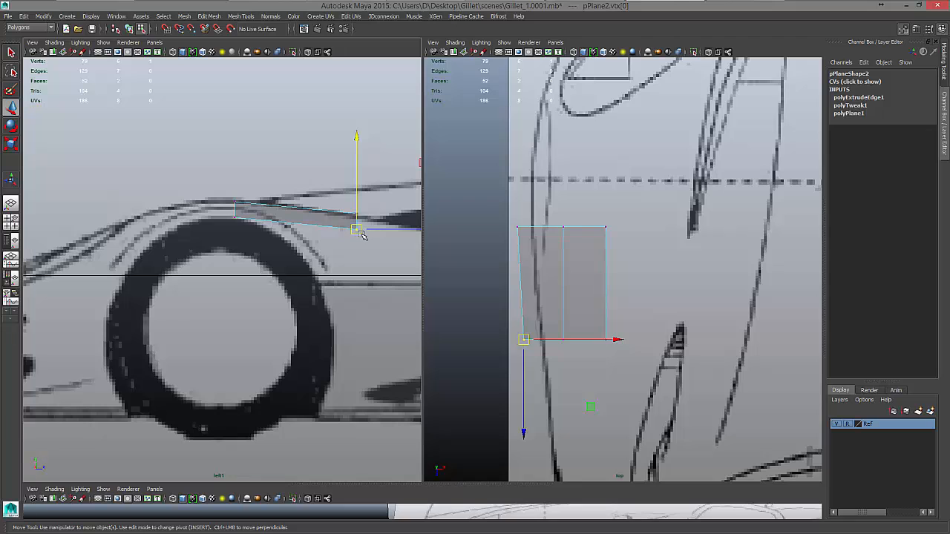
drag(359, 234, 342, 281)
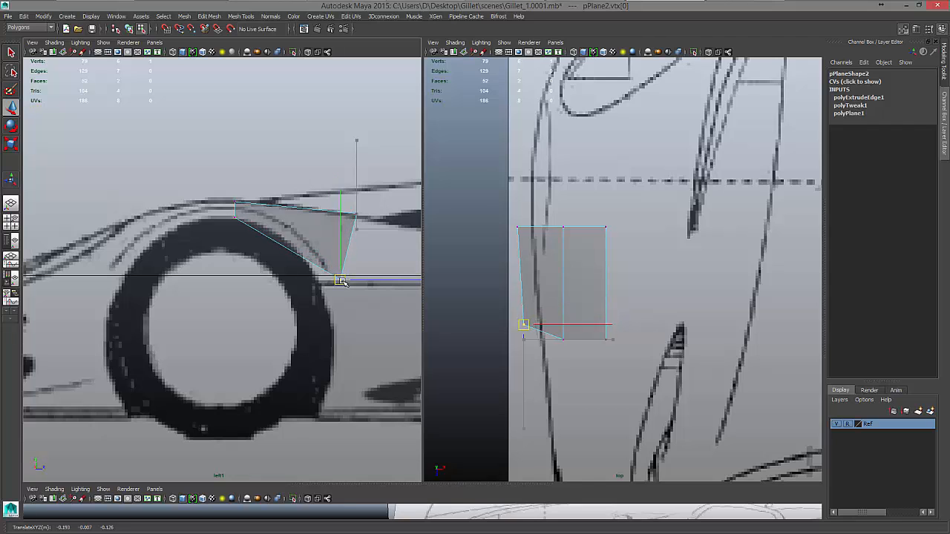
drag(342, 281, 325, 288)
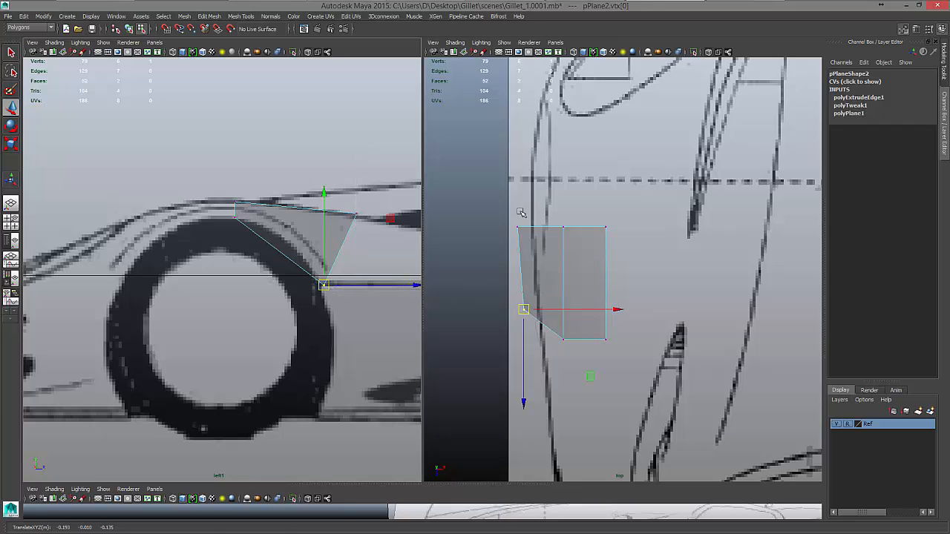
Shift the outer edge inward onto the fender outline and the middle vertices outward, placing the rear middle vertex at about X -0.174, Z -0.122.
drag(508, 210, 550, 317)
drag(609, 270, 626, 268)
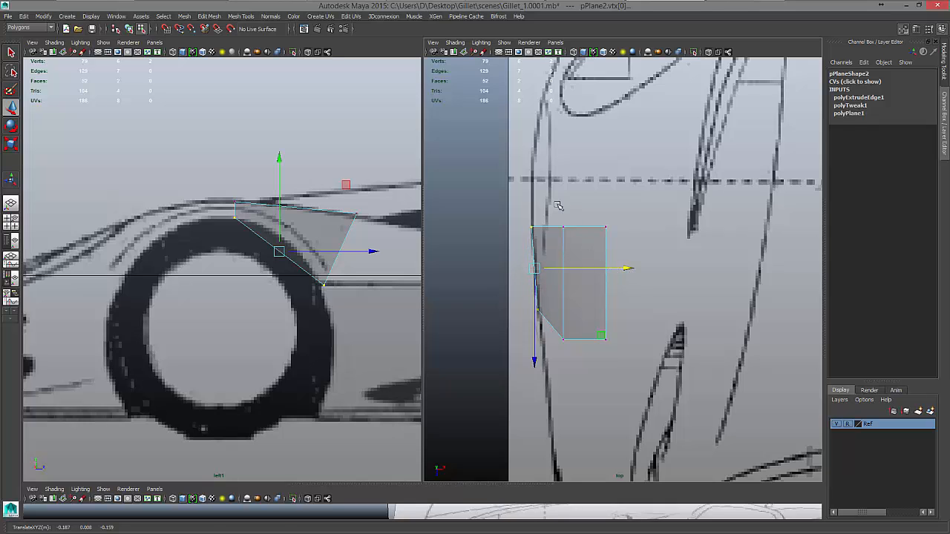
drag(551, 209, 576, 254)
drag(652, 227, 640, 226)
drag(555, 370, 575, 319)
drag(650, 339, 645, 338)
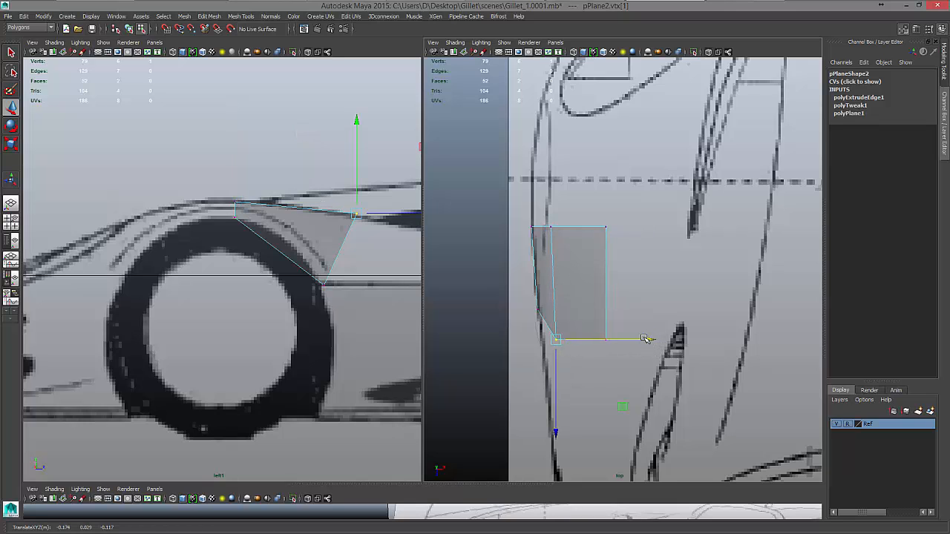
drag(555, 432, 555, 423)
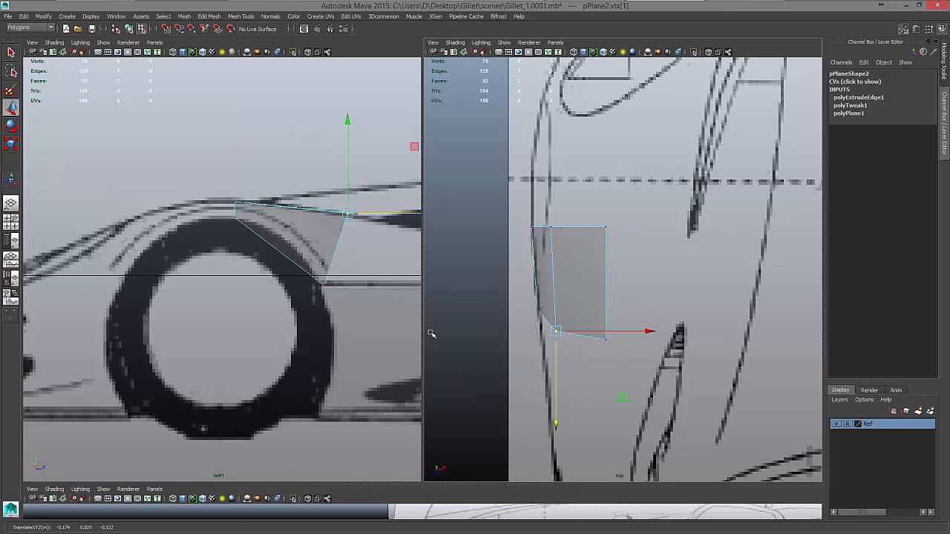
Connect the lengthwise edges with a crosswise edge and move its outer vertex onto the wheel arch at about Y 0.015, Z -0.156.
right_drag(290, 215, 291, 189)
click(285, 245)
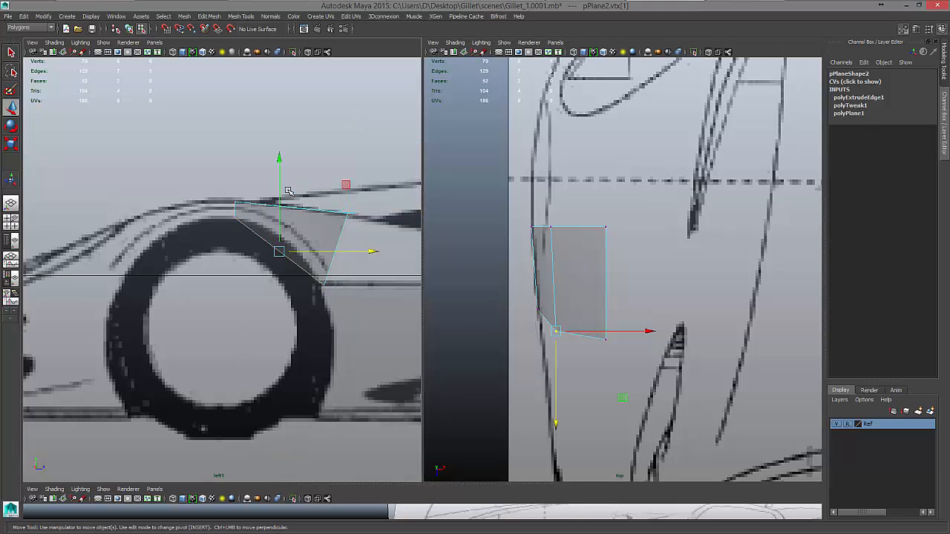
shift+click(285, 260)
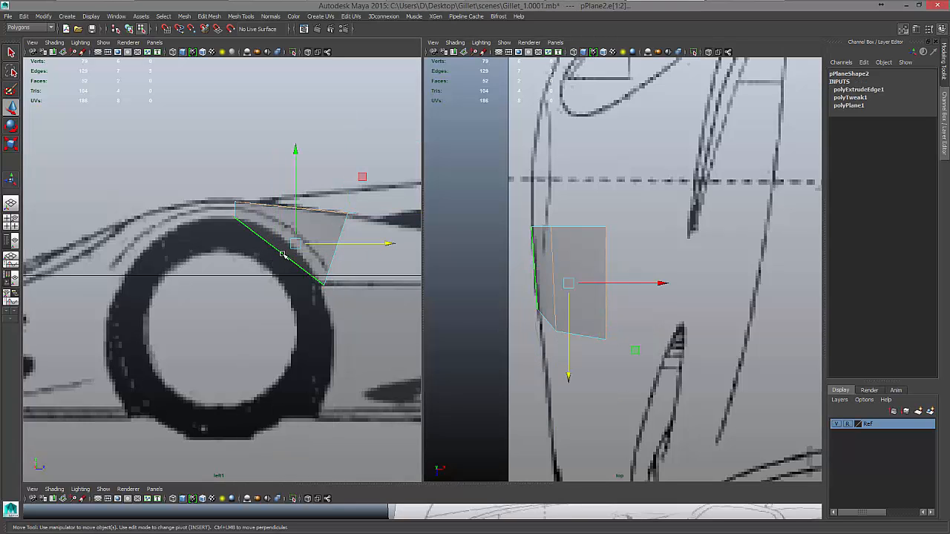
shift+right_drag(294, 245, 291, 369)
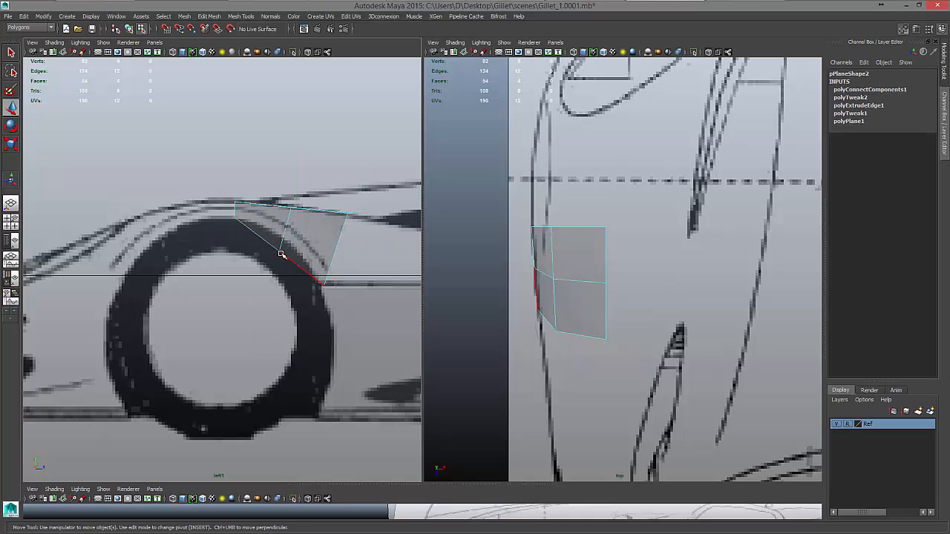
right_drag(281, 253, 256, 250)
drag(259, 238, 285, 239)
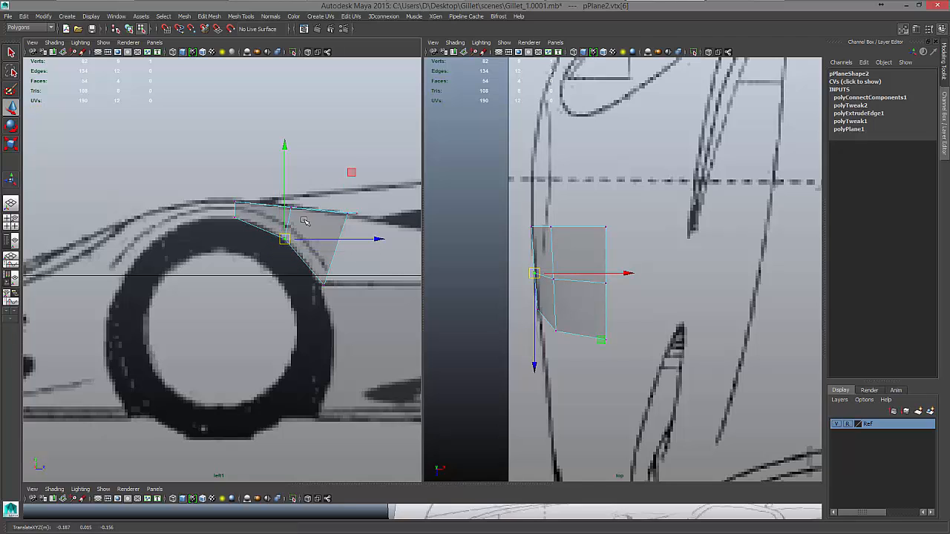
Move the rear and central inner vertices forward to straighten the cross rows, and shift the middle lengthwise row outward to about X -0.178.
click(605, 338)
click(607, 423)
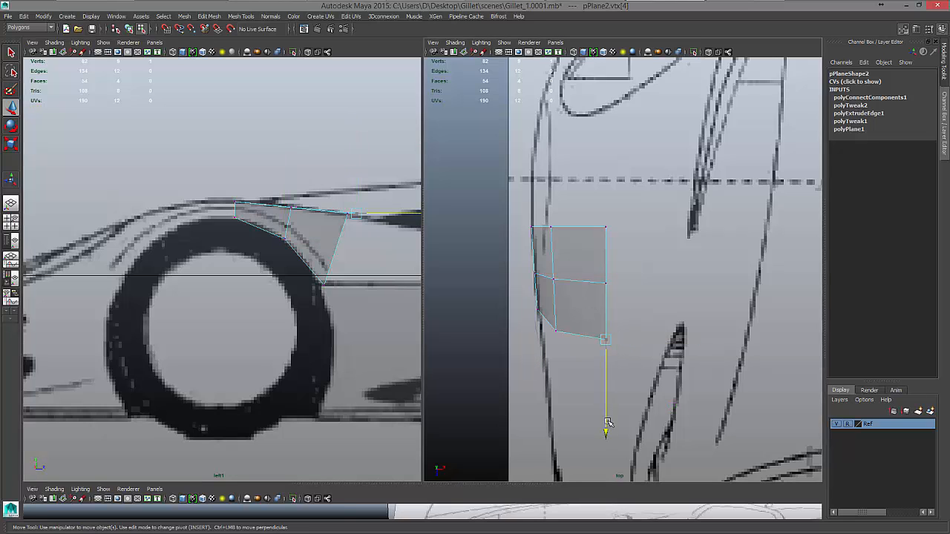
drag(607, 423, 607, 417)
click(605, 283)
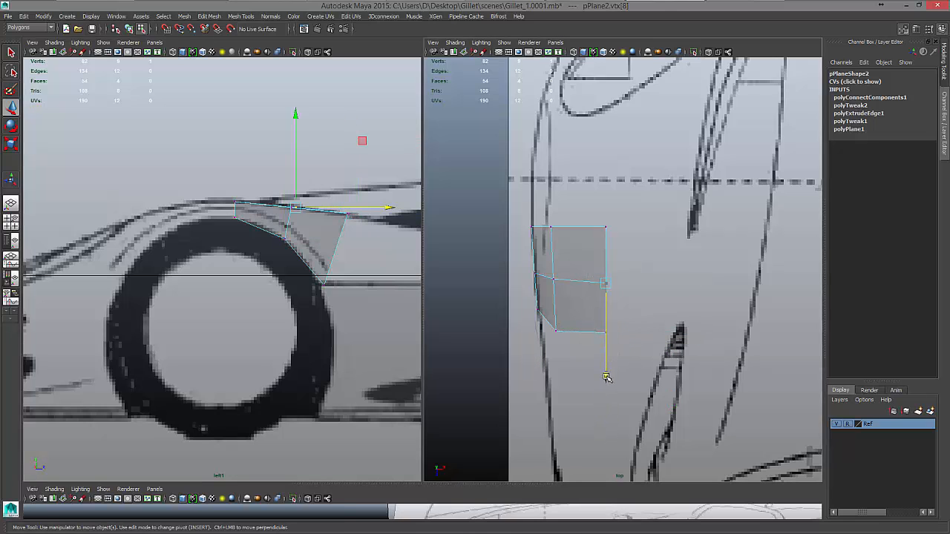
drag(607, 377, 605, 370)
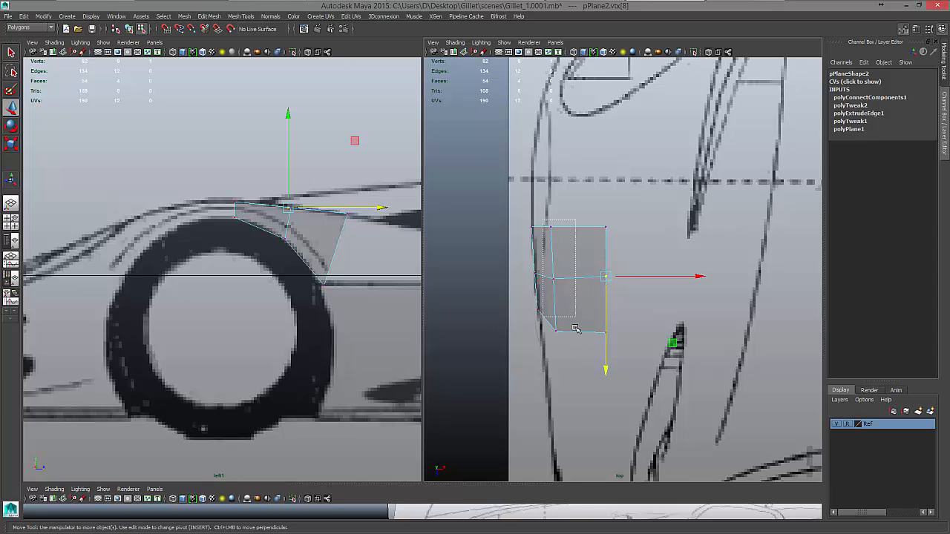
click(554, 278)
drag(653, 278, 643, 278)
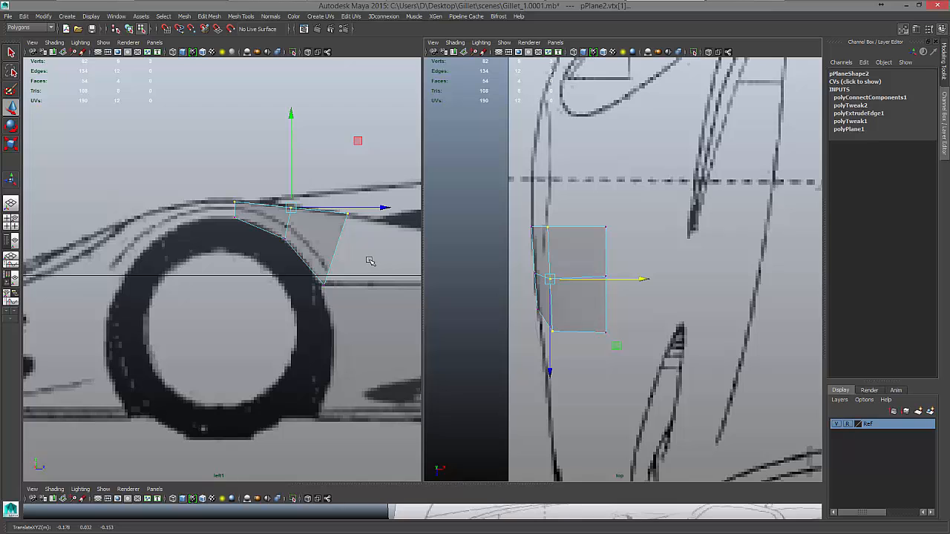
Enlarge the perspective view, frame the fender piece, and slightly lower its two middle lengthwise edges.
alt+middle_drag(369, 262, 304, 294)
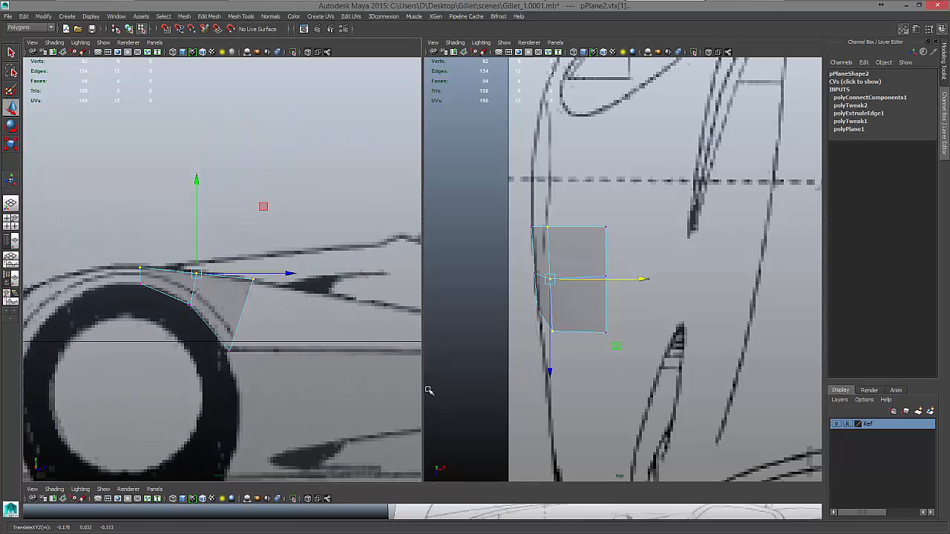
drag(458, 485, 480, 161)
click(499, 334)
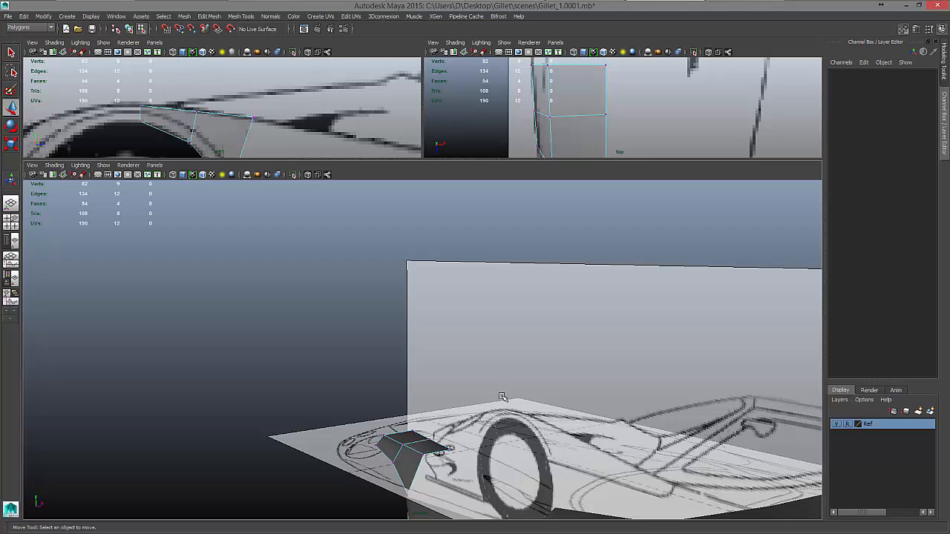
right_drag(422, 454, 420, 358)
key(f)
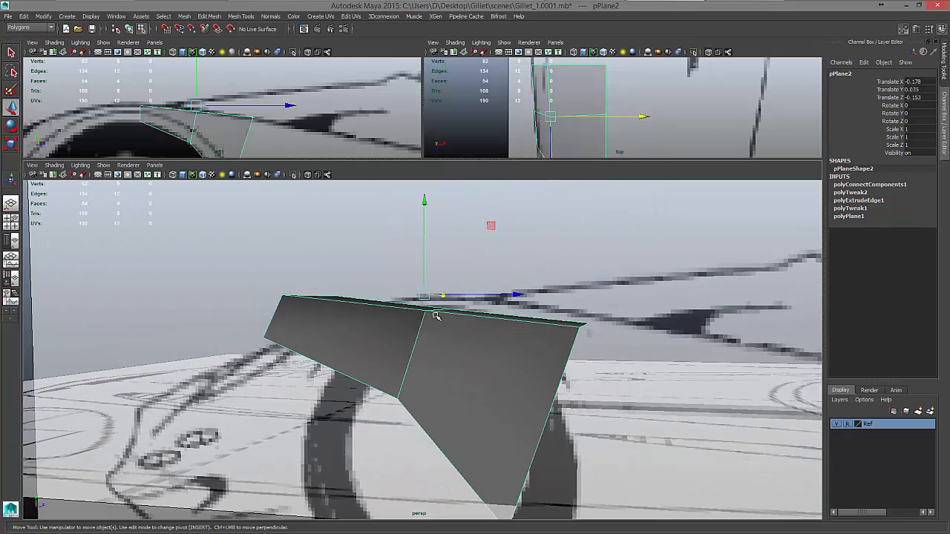
right_drag(435, 315, 436, 275)
click(437, 314)
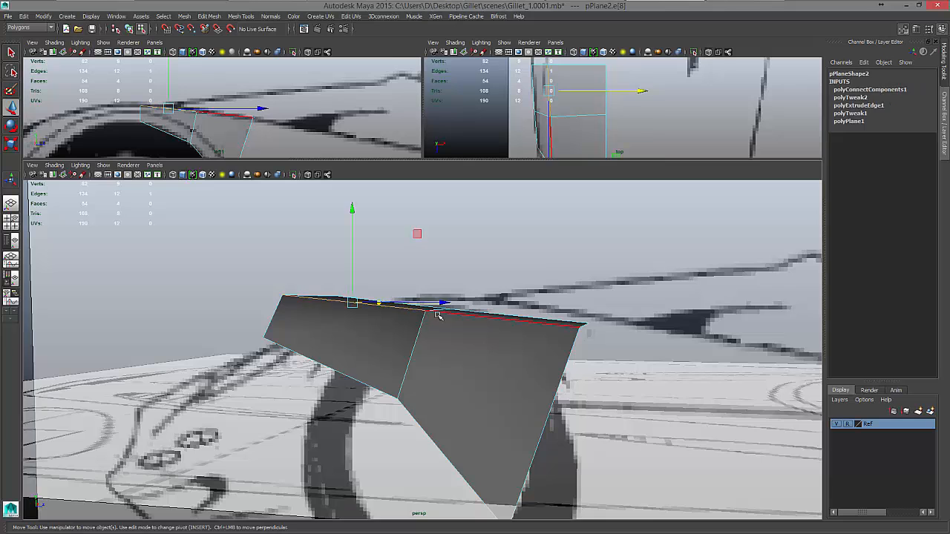
shift+click(478, 323)
drag(427, 214, 462, 345)
Lower the middle row's rear vertex to about Y 0.023 and preview the fender piece smoothed from the side.
right_drag(507, 346, 483, 291)
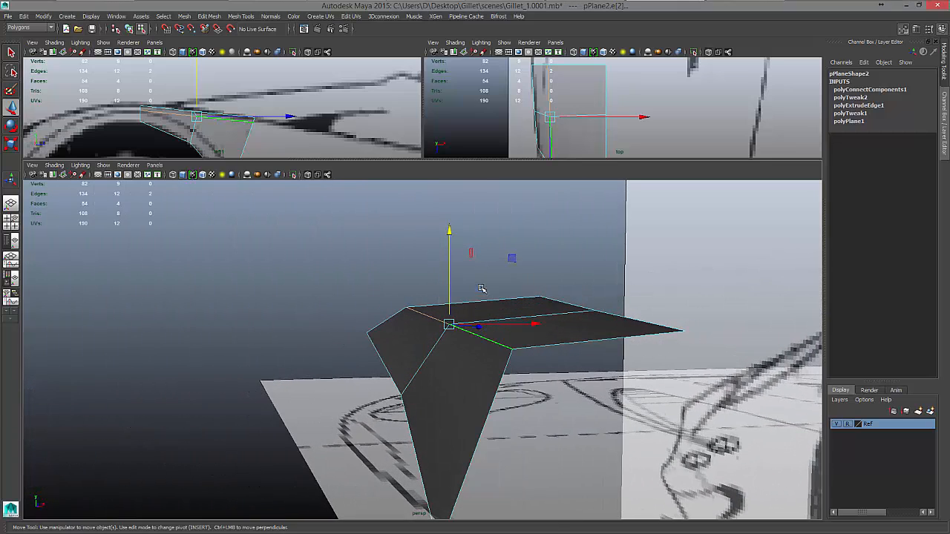
click(512, 348)
drag(511, 258, 511, 283)
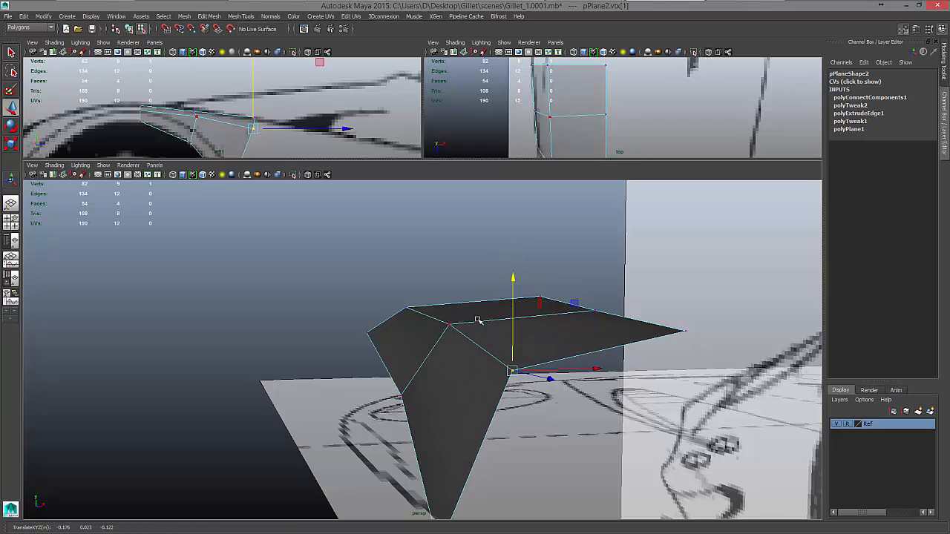
key(3)
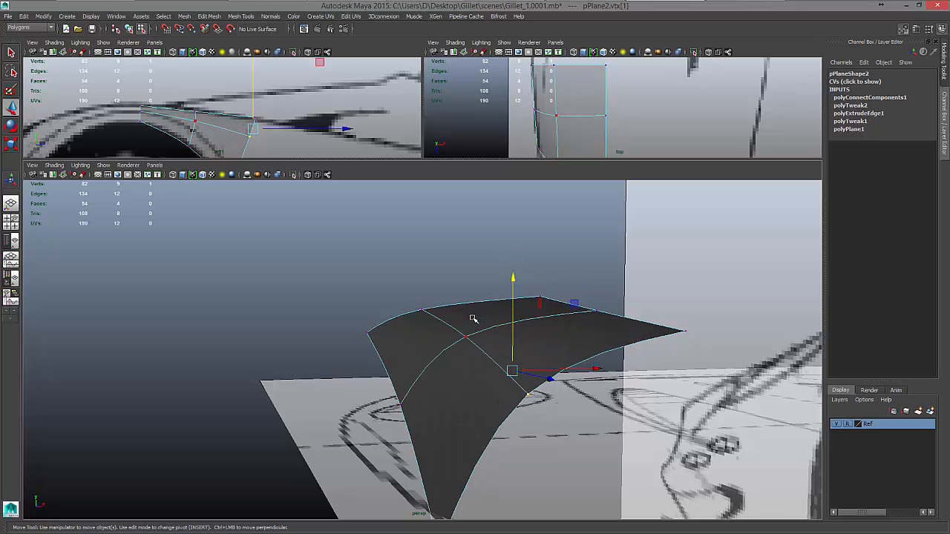
alt+drag(470, 335, 482, 449)
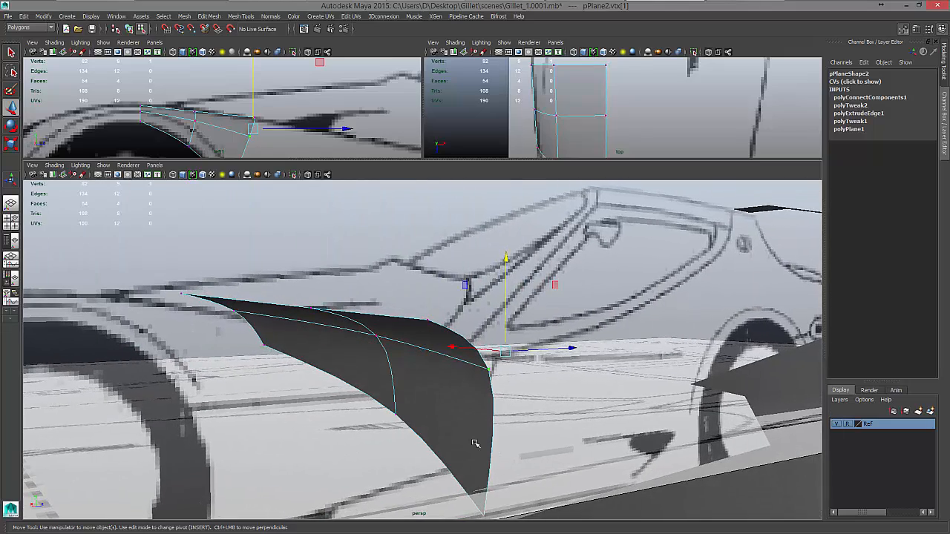
Show the fender piece unsmoothed and extrude its two rear edges rearward by 0.042 in Z.
drag(324, 159, 341, 385)
alt+drag(292, 305, 267, 302)
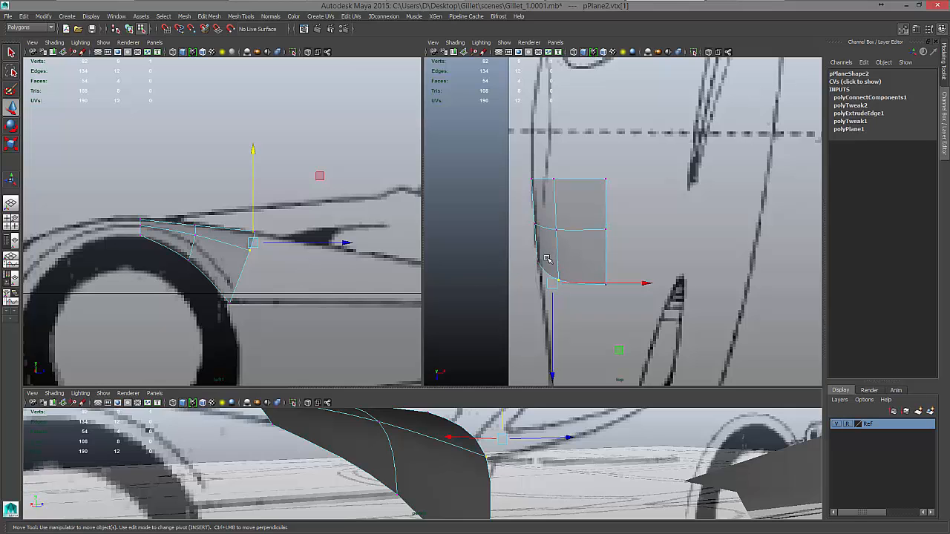
key(1)
right_drag(584, 254, 580, 245)
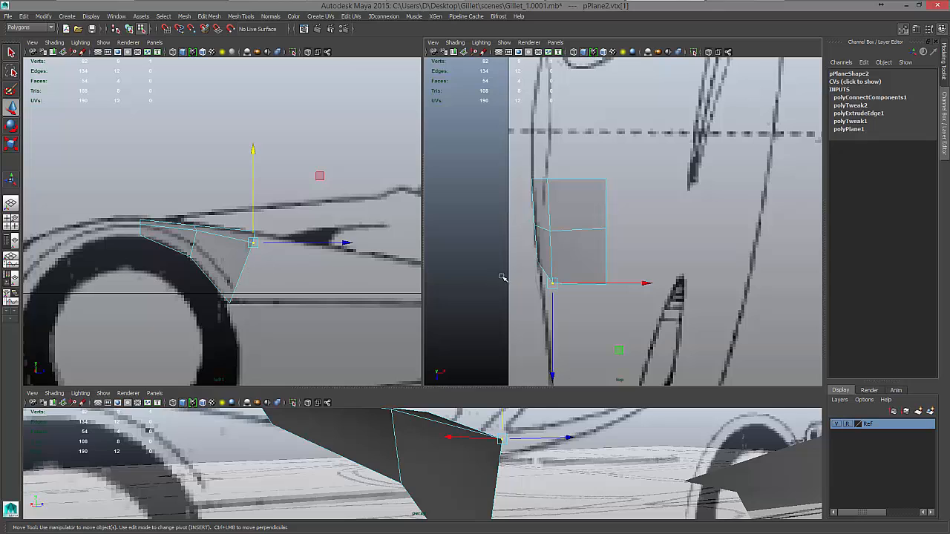
click(581, 282)
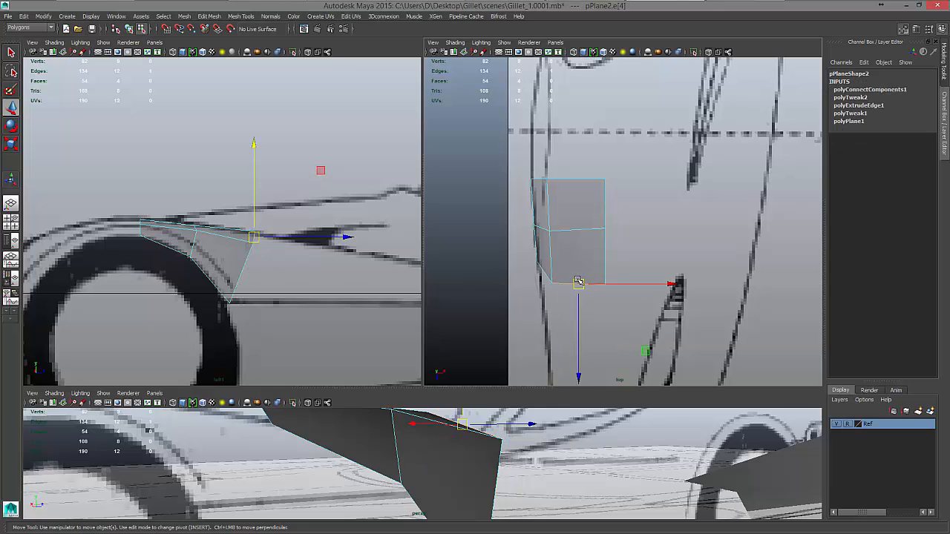
click(546, 276)
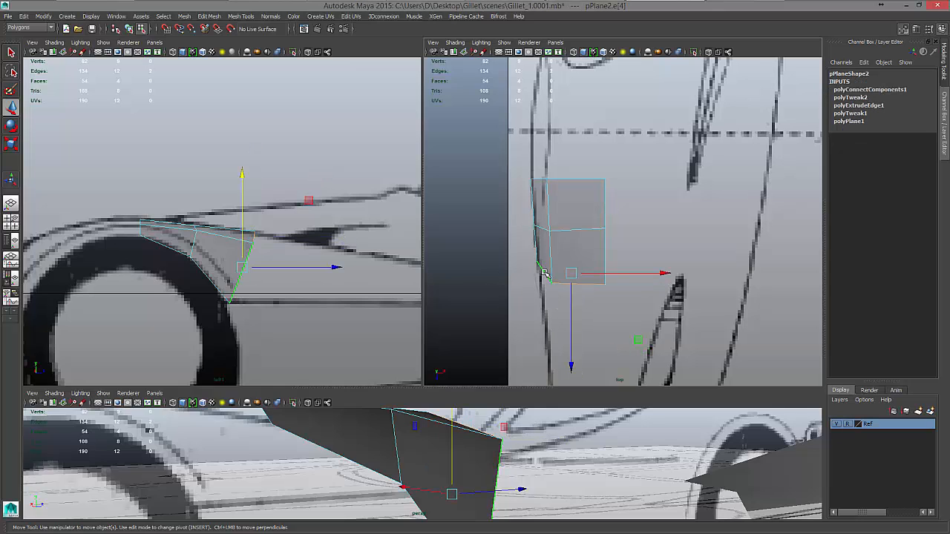
shift+right_click(261, 239)
shift+right_drag(261, 238, 261, 261)
alt+middle_drag(369, 166, 250, 167)
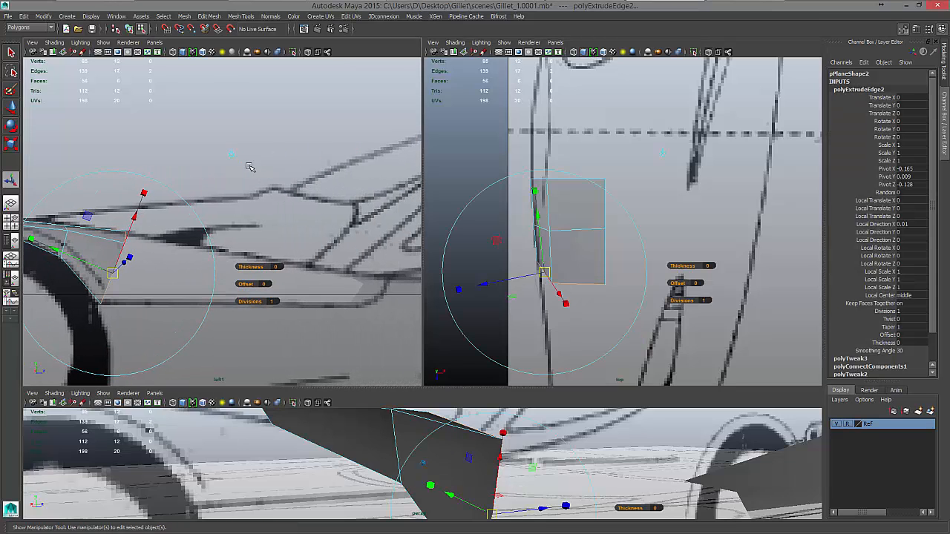
click(232, 151)
drag(181, 265, 253, 273)
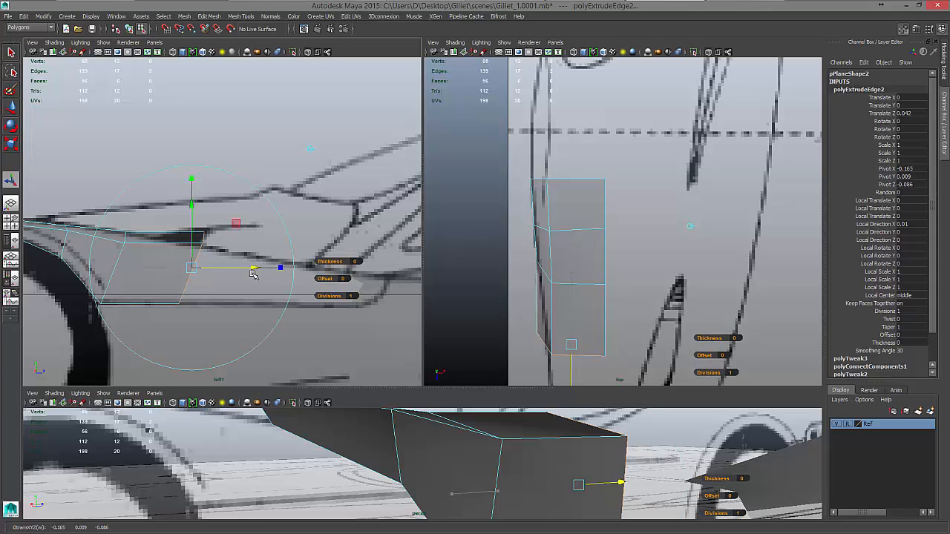
Lower the extrusion's upper rear vertices onto the blueprint's fender line, then lower the row before it to about Y 0.024.
right_drag(161, 243, 212, 237)
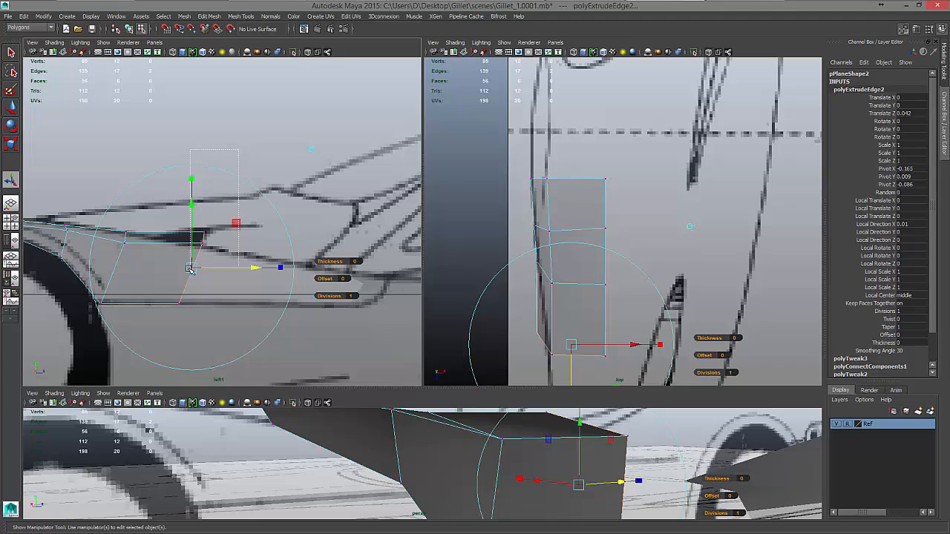
drag(212, 231, 195, 245)
key(w)
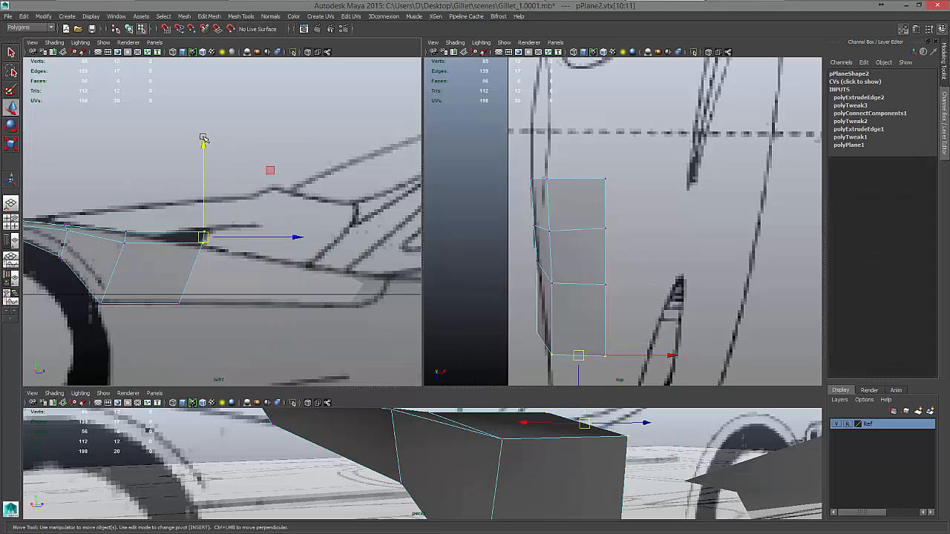
drag(204, 139, 201, 158)
drag(112, 209, 147, 261)
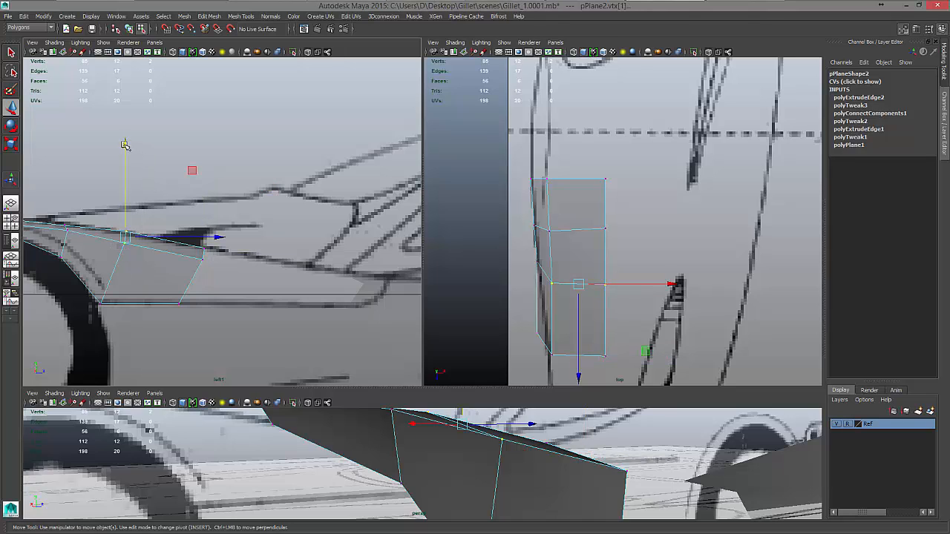
drag(123, 144, 123, 149)
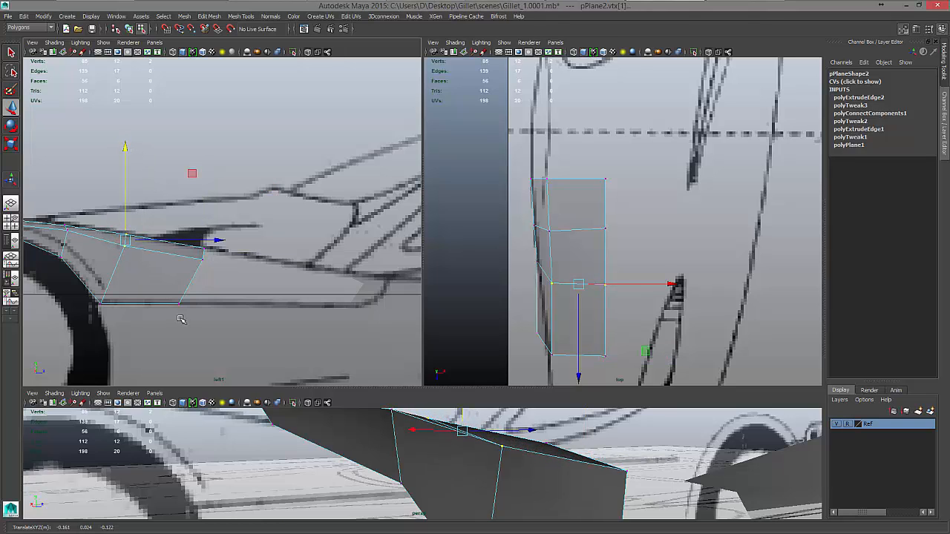
Move the lower outer rear vertex back along the sill line to about Z -0.080, squaring the rear edge.
drag(163, 287, 216, 338)
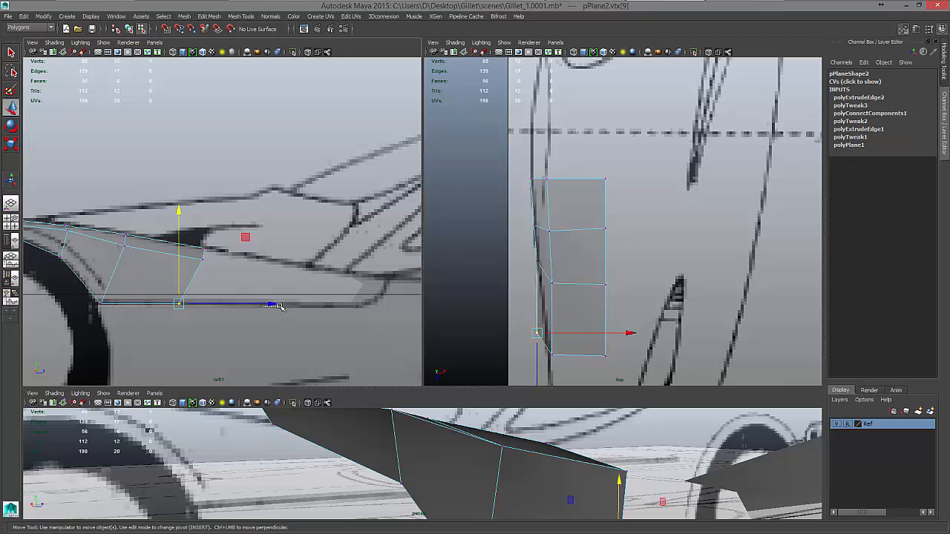
click(175, 284)
drag(153, 274, 214, 330)
drag(277, 304, 293, 304)
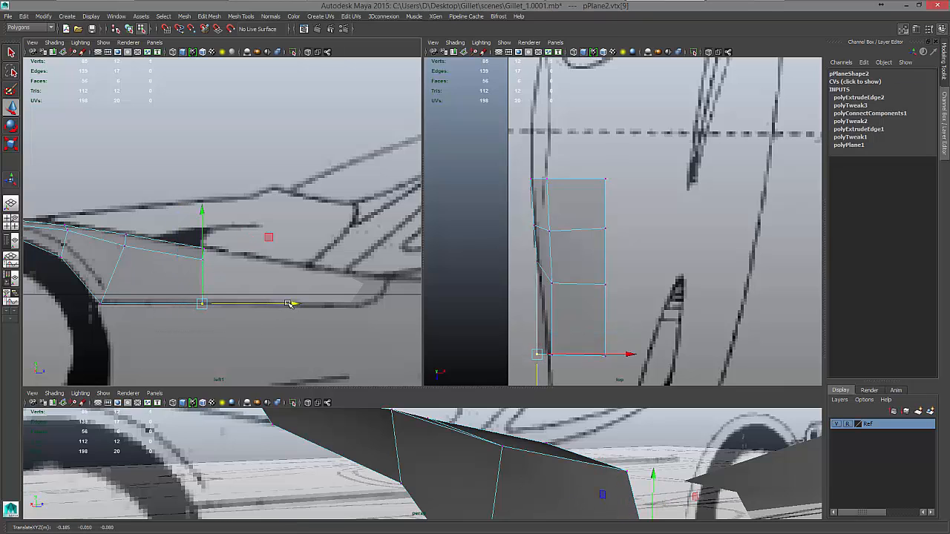
Raise the middle lengthwise row's vertex behind the wheel arch and nudge it slightly forward in the side view.
alt+middle_drag(140, 298, 230, 298)
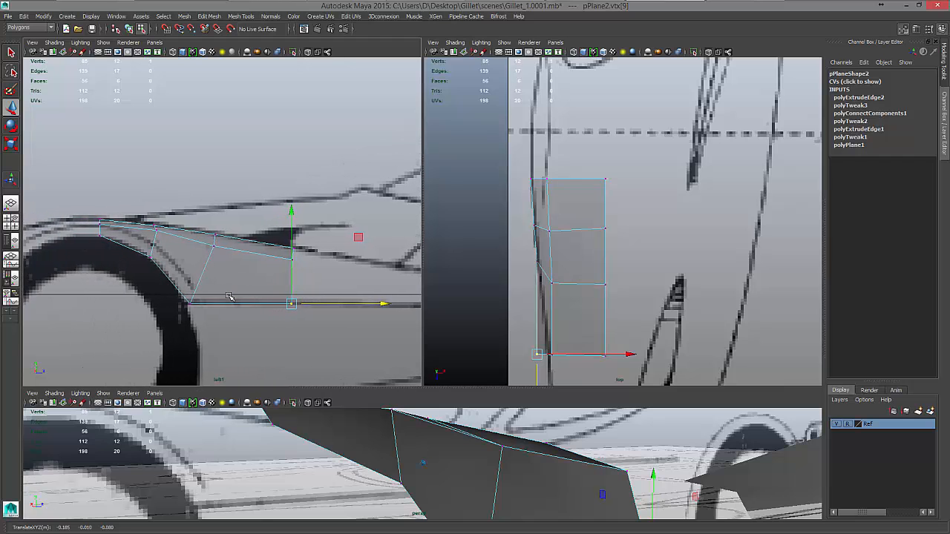
scroll(229, 297, up, 4)
scroll(224, 295, up, 2)
alt+middle_drag(148, 295, 221, 292)
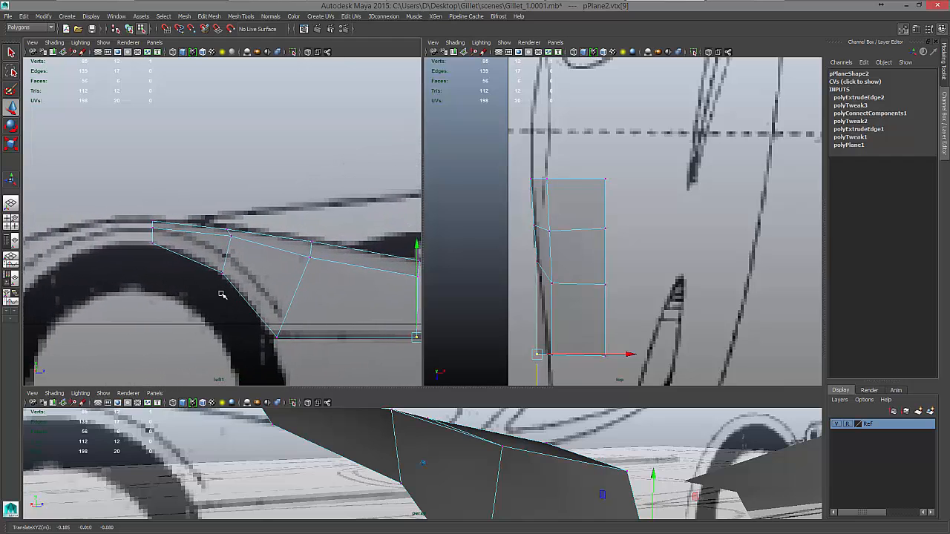
scroll(231, 292, up, 5)
alt+middle_drag(348, 283, 288, 282)
click(306, 272)
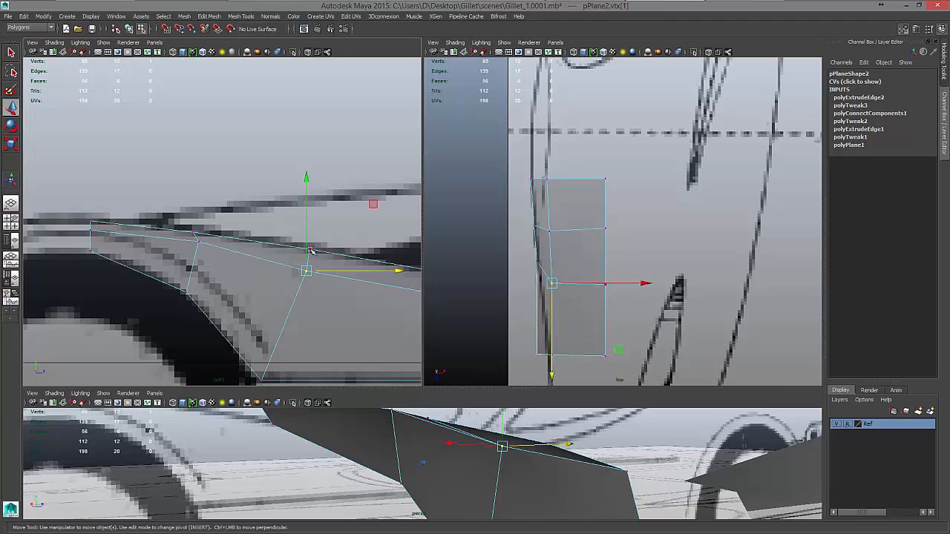
alt+middle_drag(311, 252, 307, 252)
drag(369, 205, 368, 196)
Shift the crosswise row over the wheel forward: middle vertex to about Y 0.030, Z -0.157, arch vertex to about Y 0.020, Z -0.162.
click(195, 245)
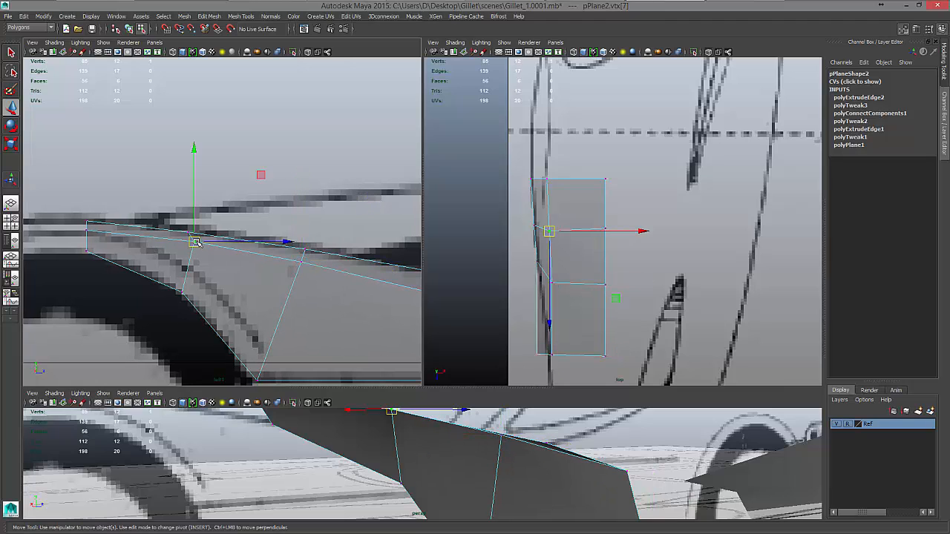
drag(259, 177, 248, 176)
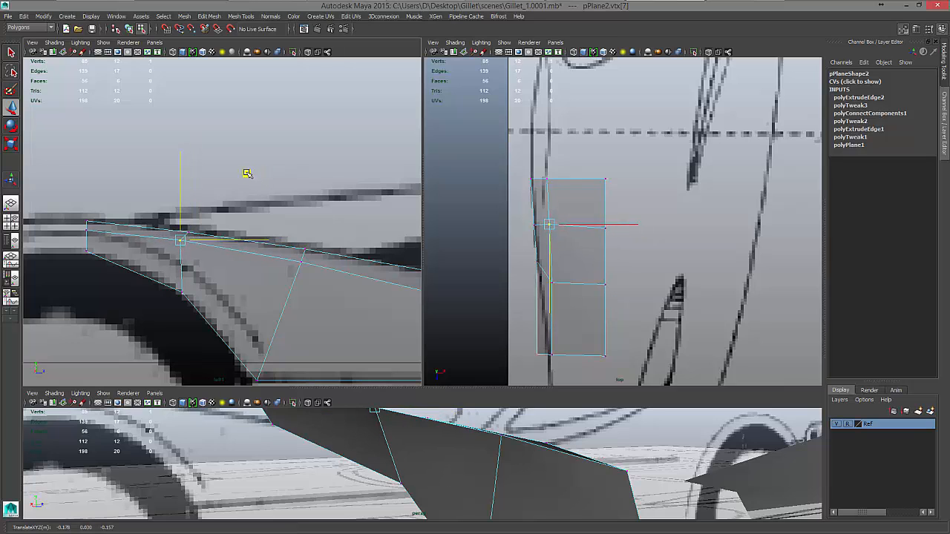
click(182, 293)
drag(250, 226, 230, 210)
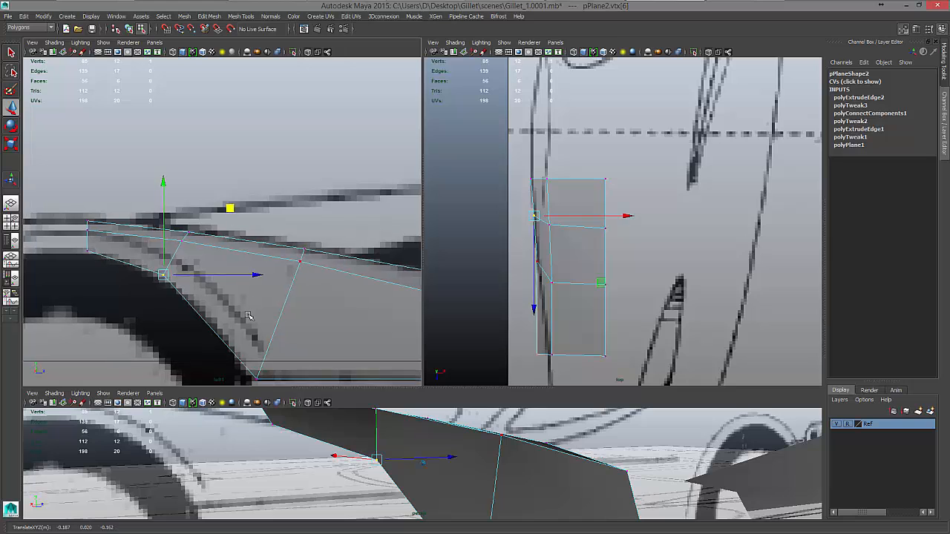
Move the two outer rear-end vertices inward to follow the body outline in the top view, centred at about X -0.176.
alt+middle_drag(270, 316, 271, 299)
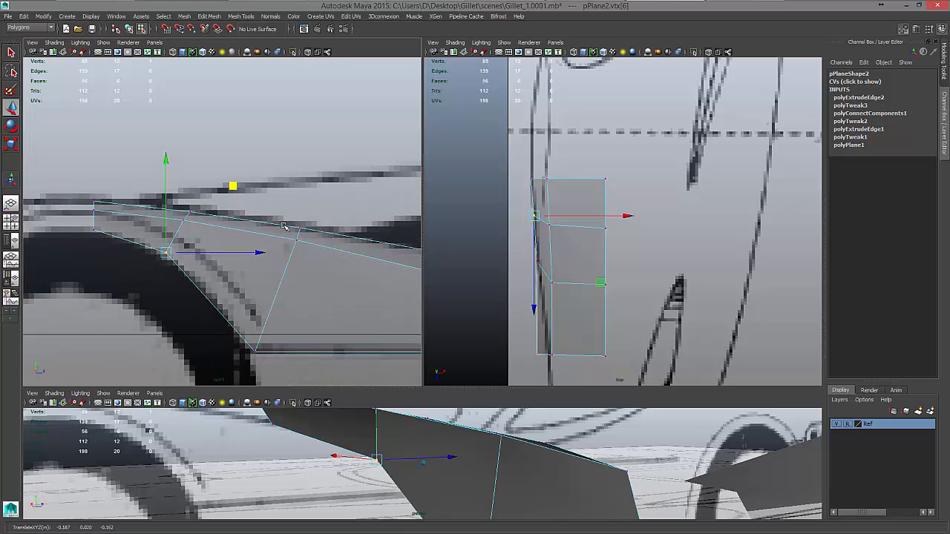
mouse_move(305, 226)
alt+middle_down()
mouse_move(228, 240)
mouse_move(244, 248)
alt+middle_up()
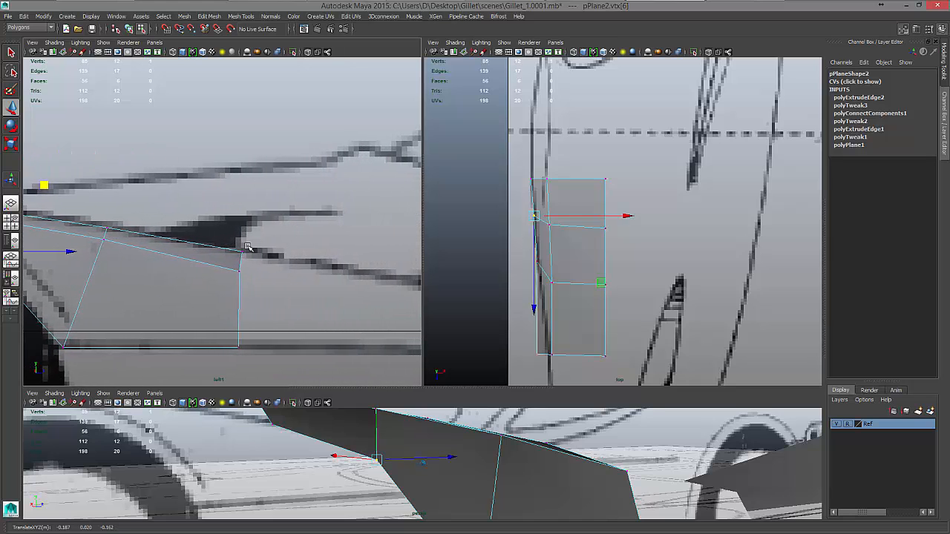
drag(528, 341, 570, 367)
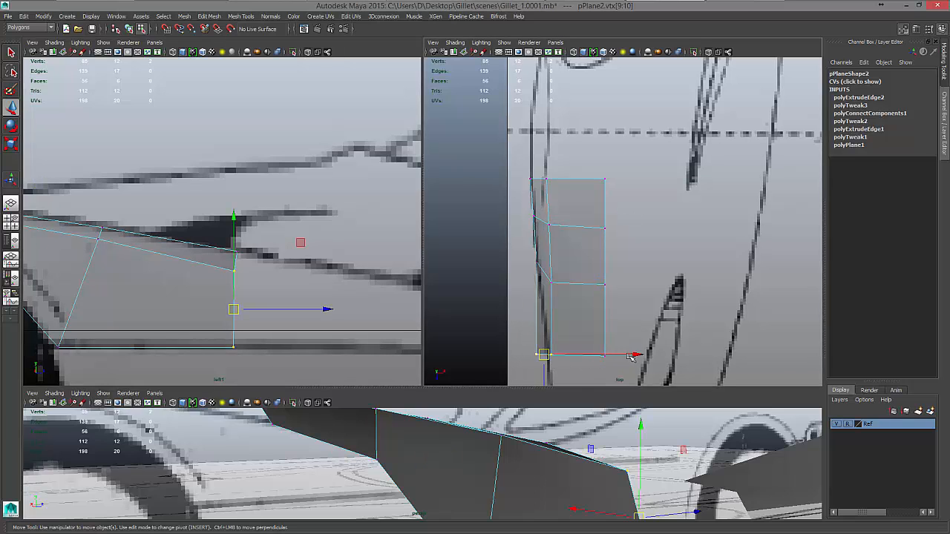
drag(632, 354, 640, 354)
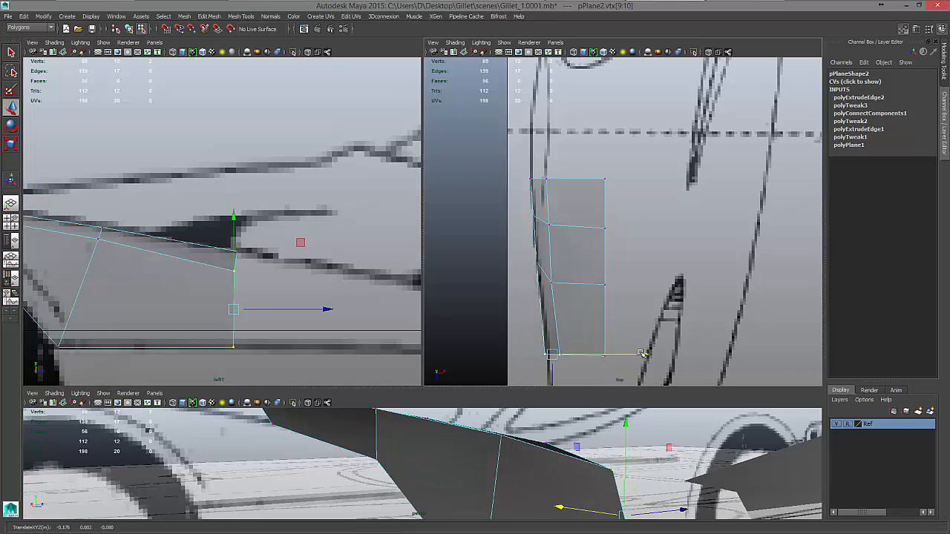
Move the third row's middle vertex forward to about Z -0.130 and its inner vertex forward, then shift the front inner vertices slightly outward.
click(552, 283)
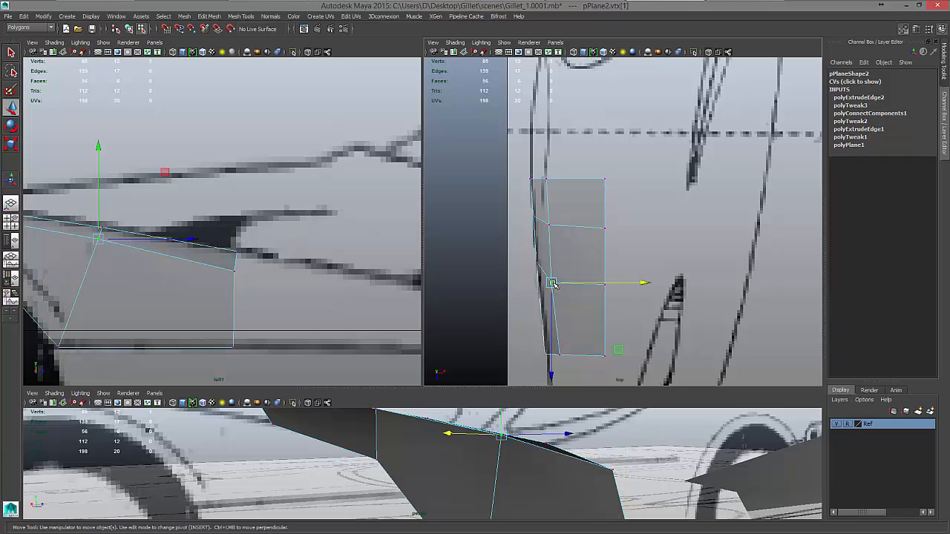
drag(552, 283, 552, 270)
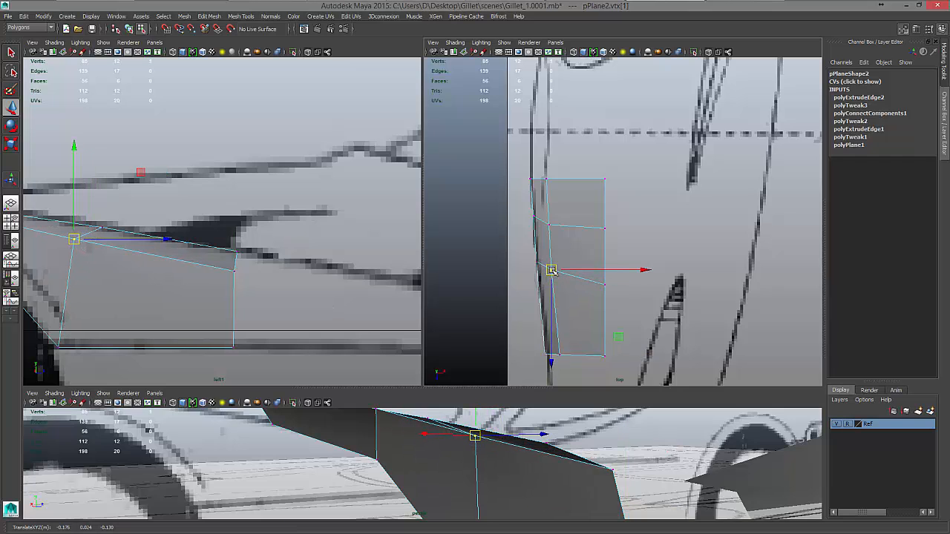
click(604, 284)
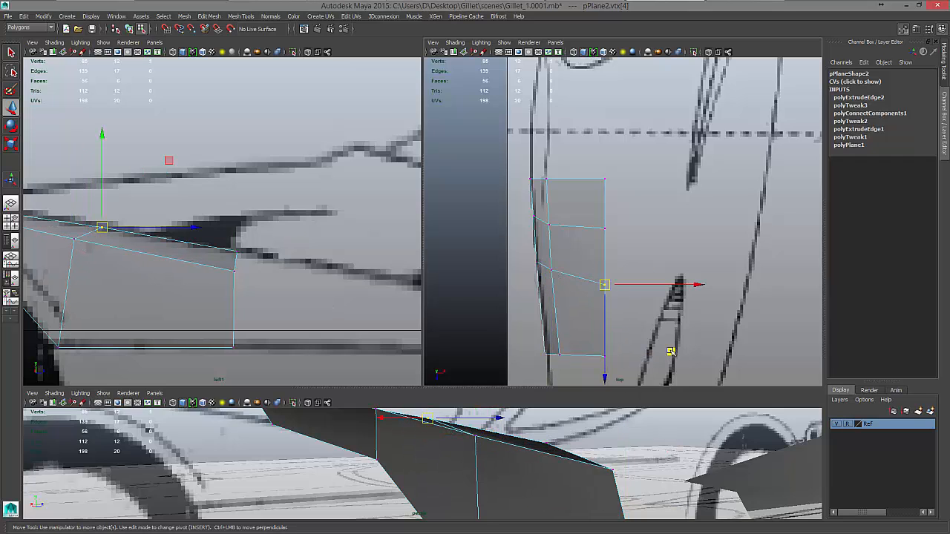
middle_drag(671, 352, 668, 344)
drag(637, 152, 594, 230)
drag(698, 203, 694, 202)
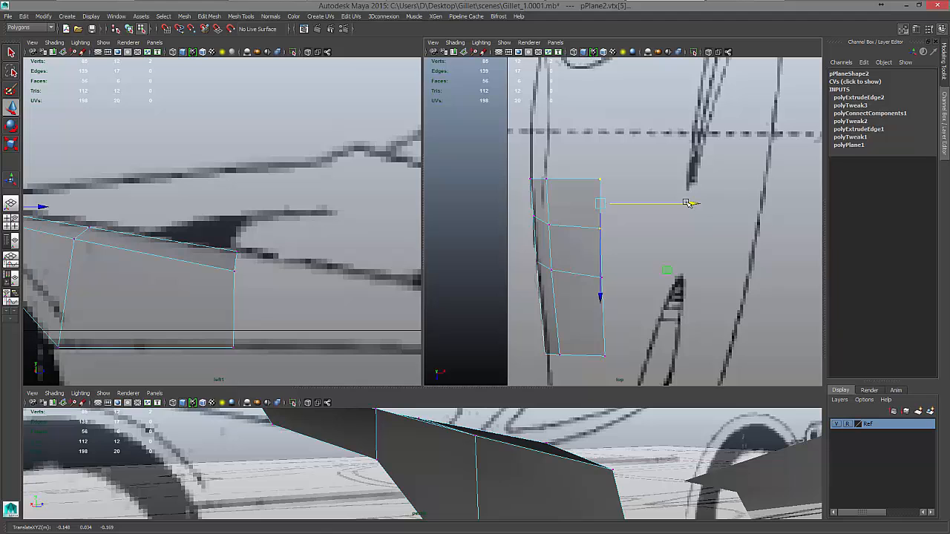
Extrude the fender strip's two rear edges rearward by 0.051 in Z towards the windshield base.
scroll(684, 204, down, 2)
alt+middle_drag(672, 217, 672, 139)
right_drag(584, 233, 584, 209)
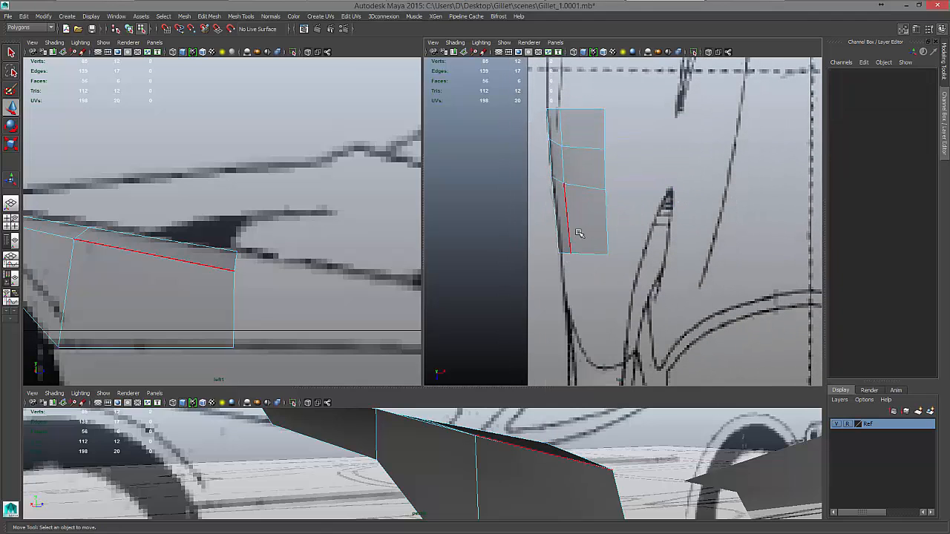
click(579, 233)
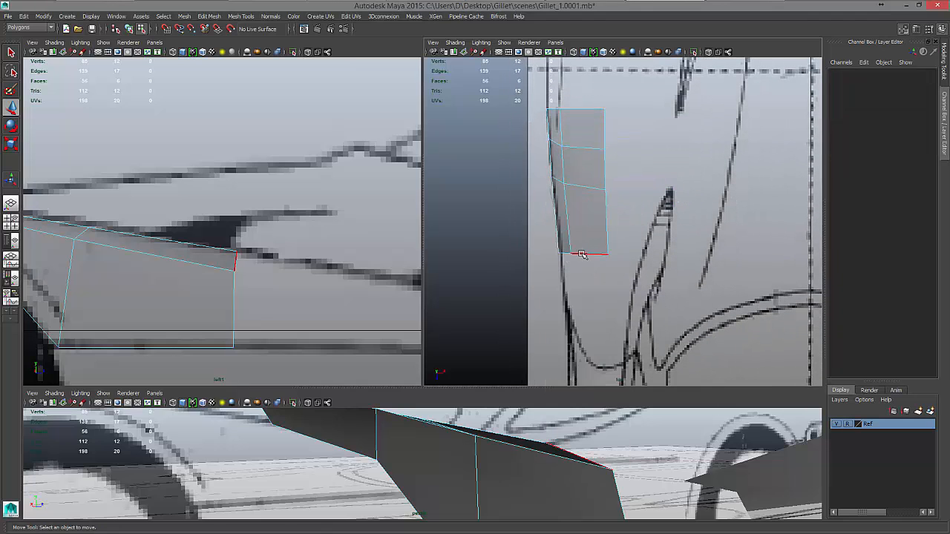
click(232, 316)
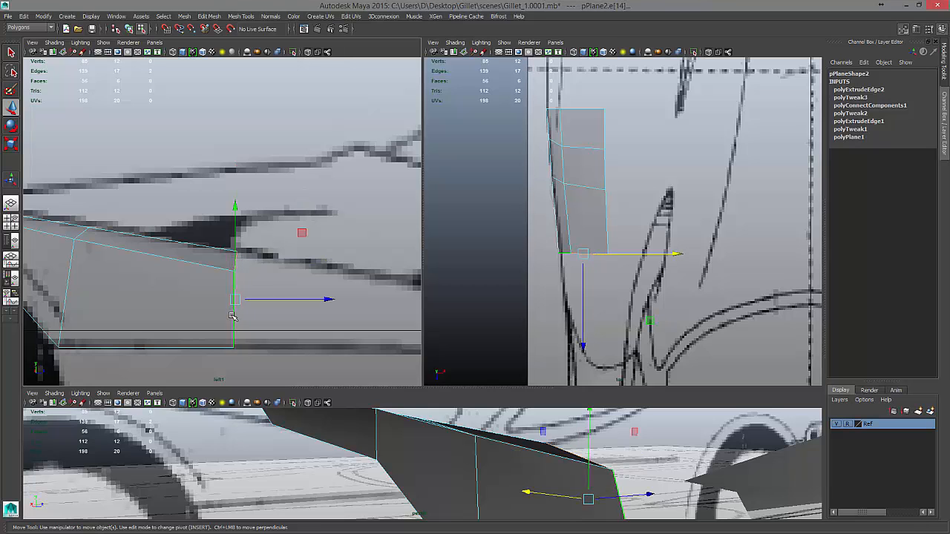
shift+right_click(232, 316)
shift+right_drag(229, 328, 231, 340)
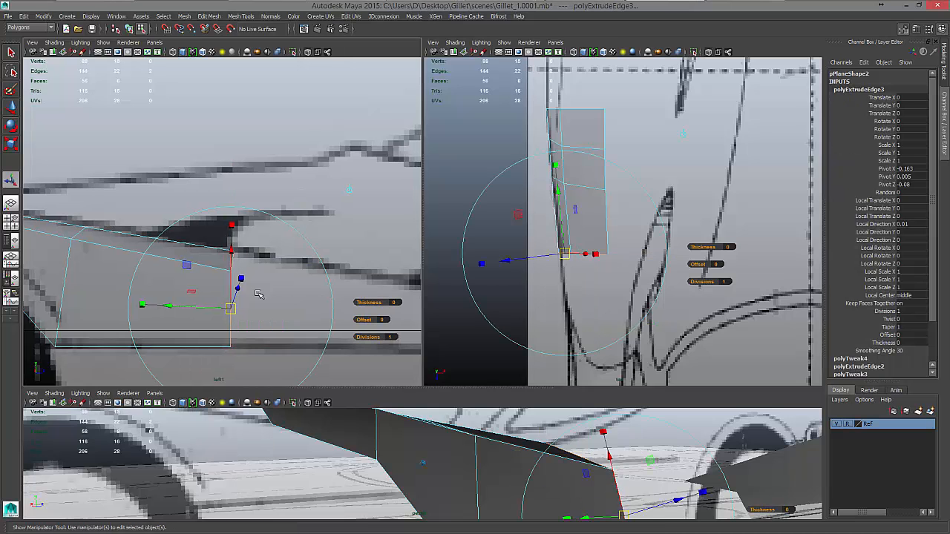
alt+middle_drag(365, 196, 247, 196)
click(228, 190)
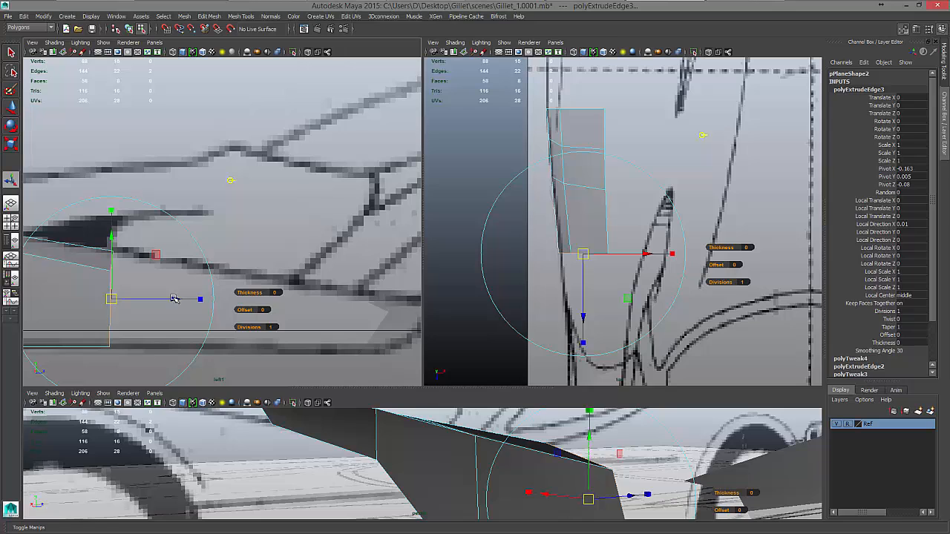
drag(174, 298, 336, 297)
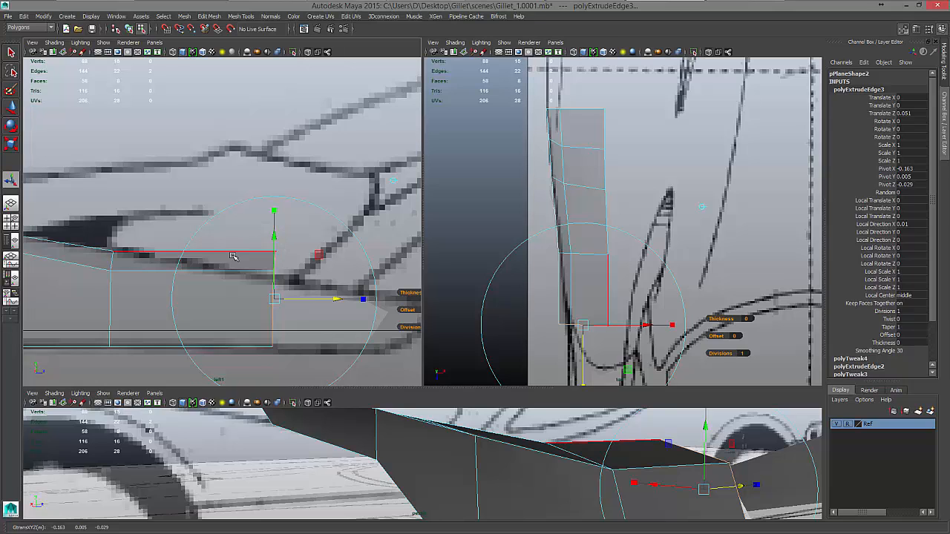
Lower the new upper rear vertices onto the blueprint's fender line and move the outer rear vertices inward to the body outline.
right_drag(234, 255, 195, 255)
drag(233, 153, 312, 296)
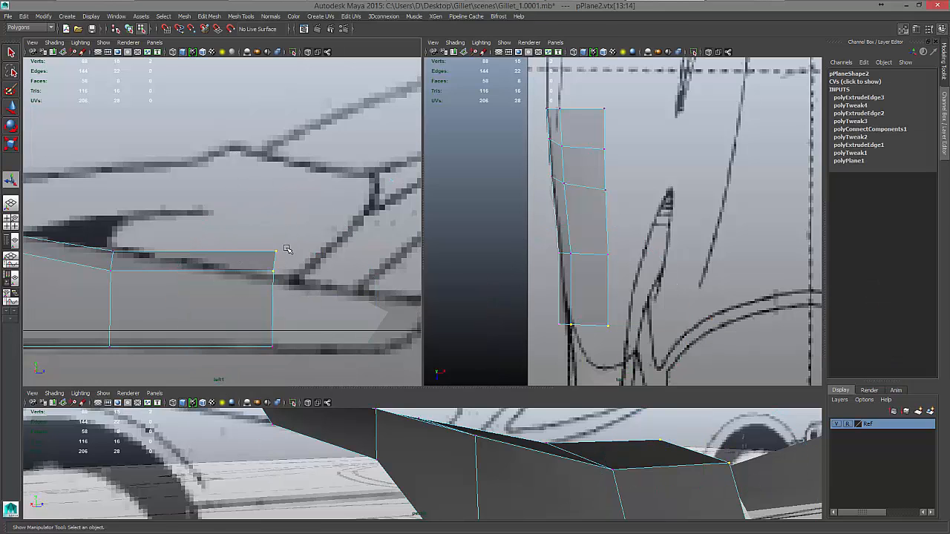
key(w)
drag(273, 167, 273, 194)
drag(538, 308, 594, 343)
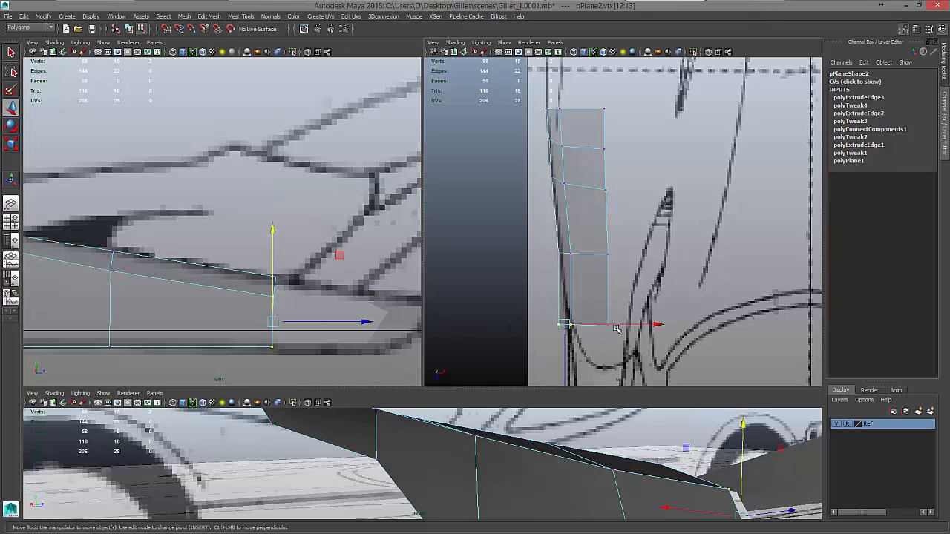
drag(659, 323, 656, 323)
Extrude the side strip's two rear end edges rearward by 0.03 in Z past the windshield base.
right_drag(240, 293, 276, 275)
click(274, 289)
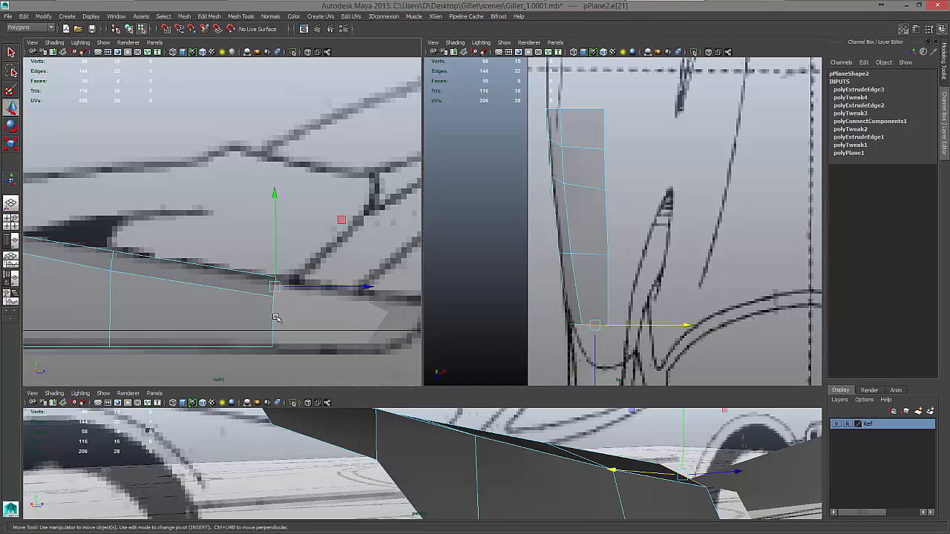
click(272, 314)
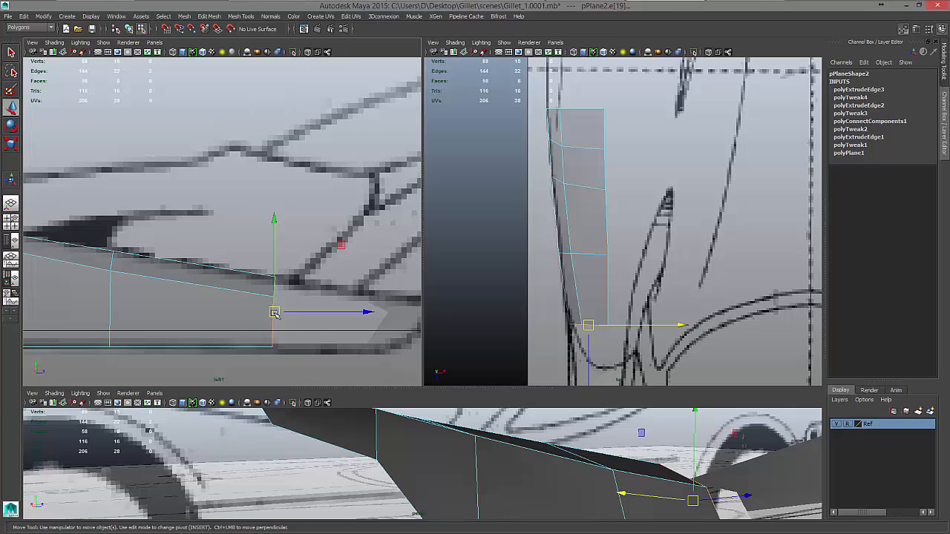
shift+right_drag(274, 312, 337, 245)
click(392, 203)
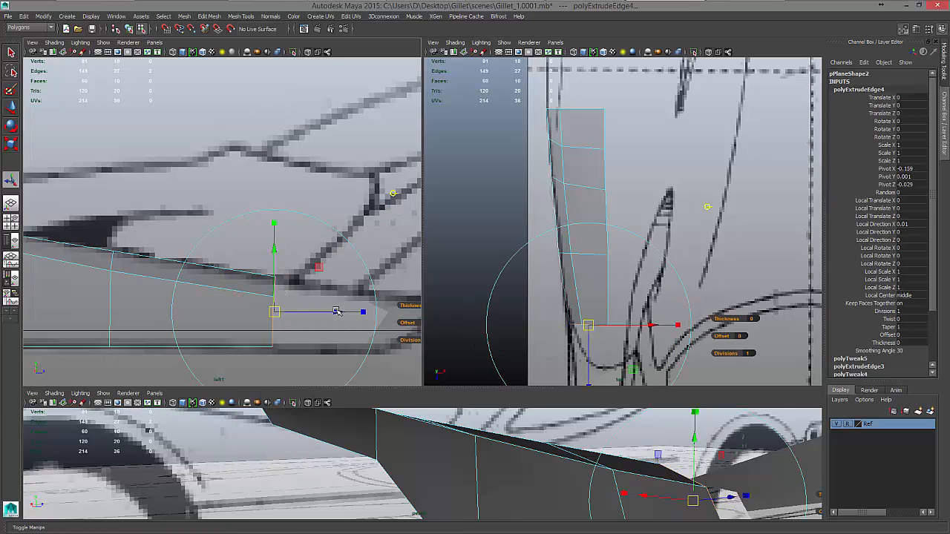
drag(337, 311, 430, 313)
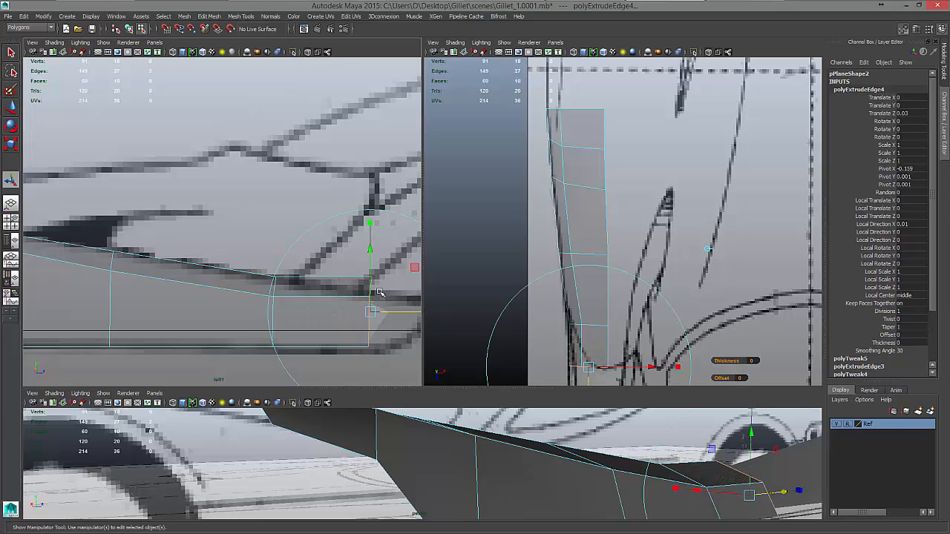
Lower the new upper rear vertices onto the blueprint's fender line and nudge the preceding row's upper vertices slightly down.
right_drag(371, 297, 314, 290)
drag(293, 182, 401, 316)
key(w)
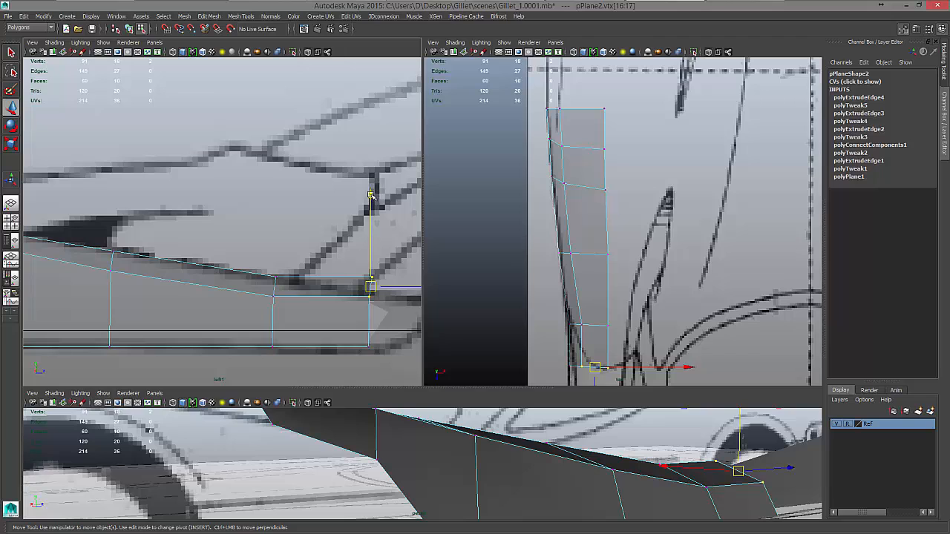
drag(371, 195, 367, 215)
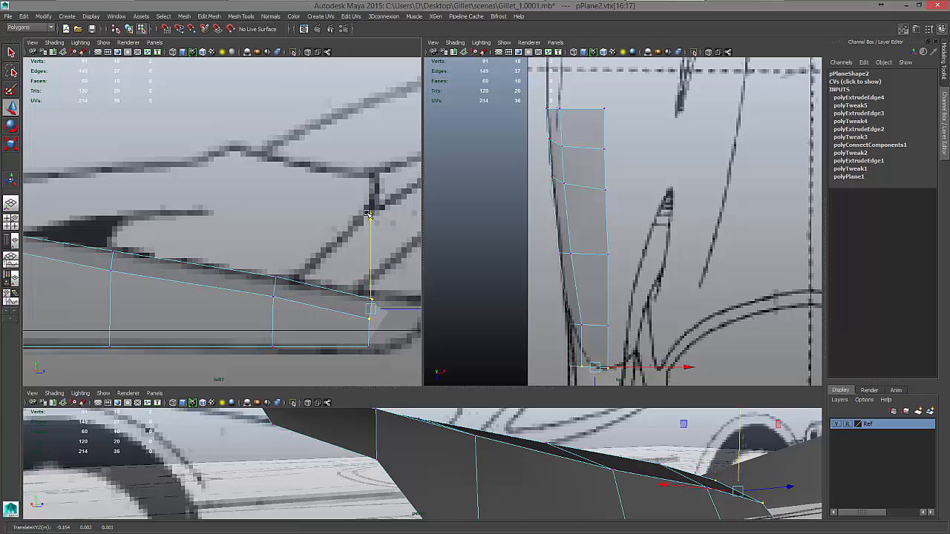
drag(235, 229, 301, 310)
drag(275, 196, 275, 200)
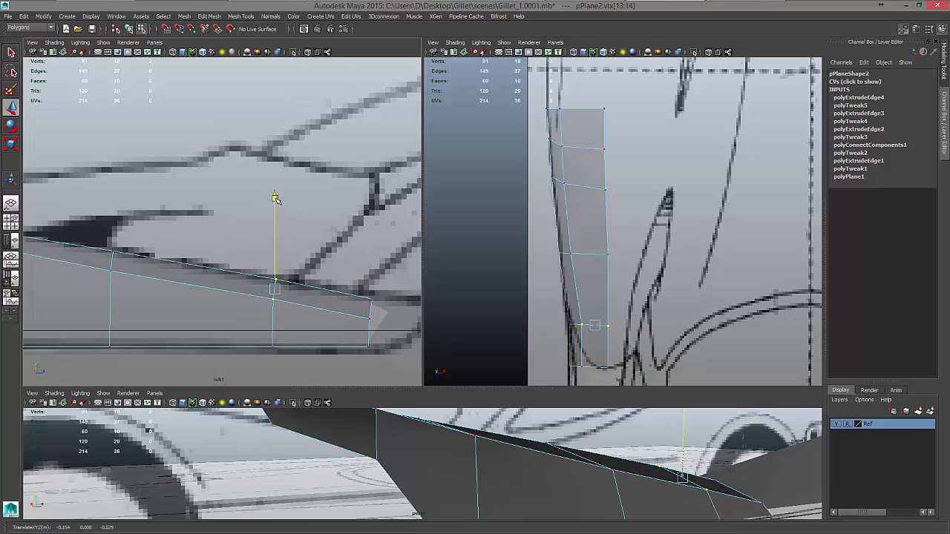
Move the rear end's middle vertex rearward and slightly up in the side view, then raise the two middle vertices ahead of it.
drag(357, 312, 424, 317)
drag(386, 227, 386, 221)
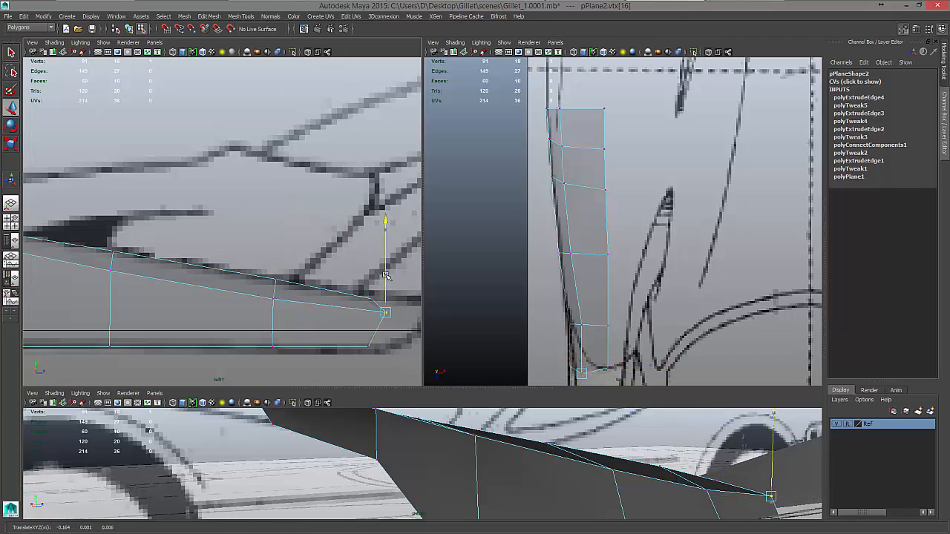
click(271, 300)
drag(274, 260, 273, 254)
click(110, 271)
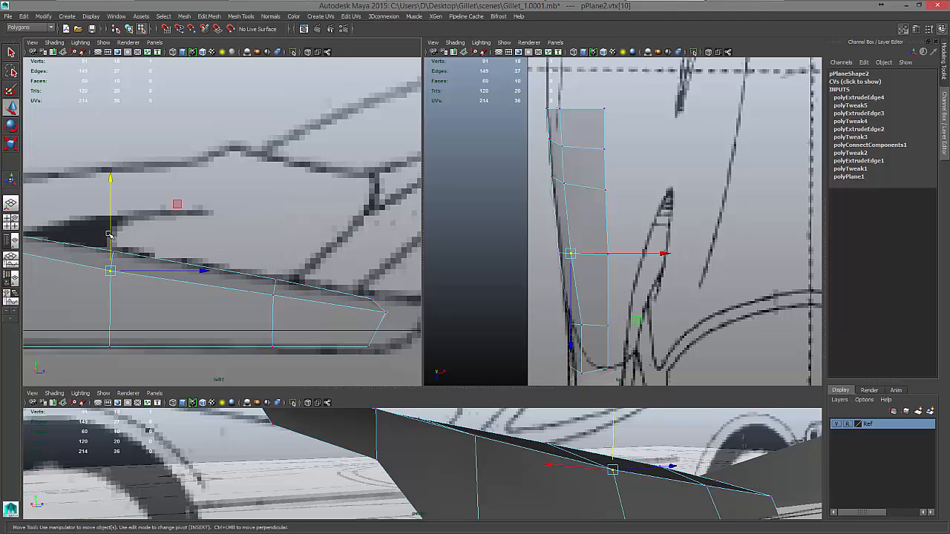
drag(112, 234, 112, 229)
Try to move the rear end's middle vertex forward and inward onto the body outline in the top view.
scroll(112, 230, down, 1)
scroll(113, 230, down, 2)
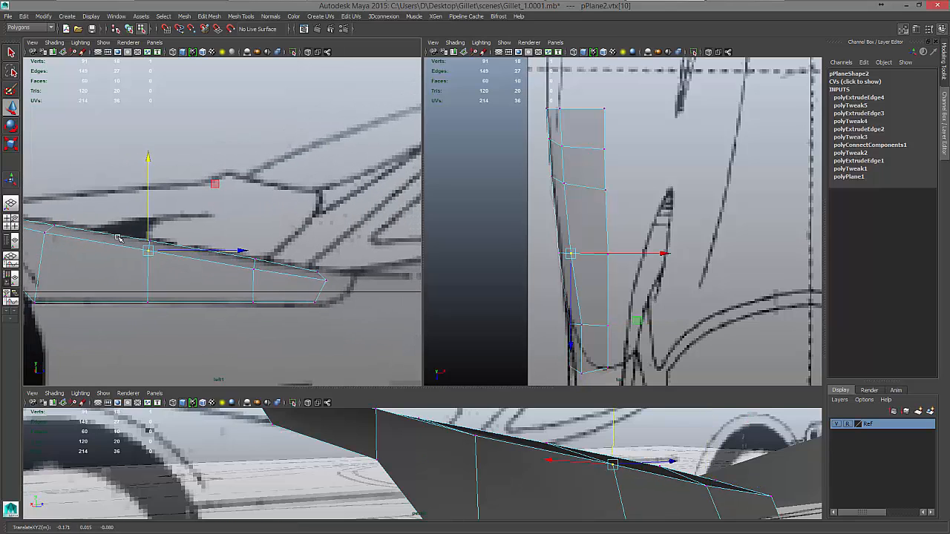
alt+middle_drag(147, 265, 170, 296)
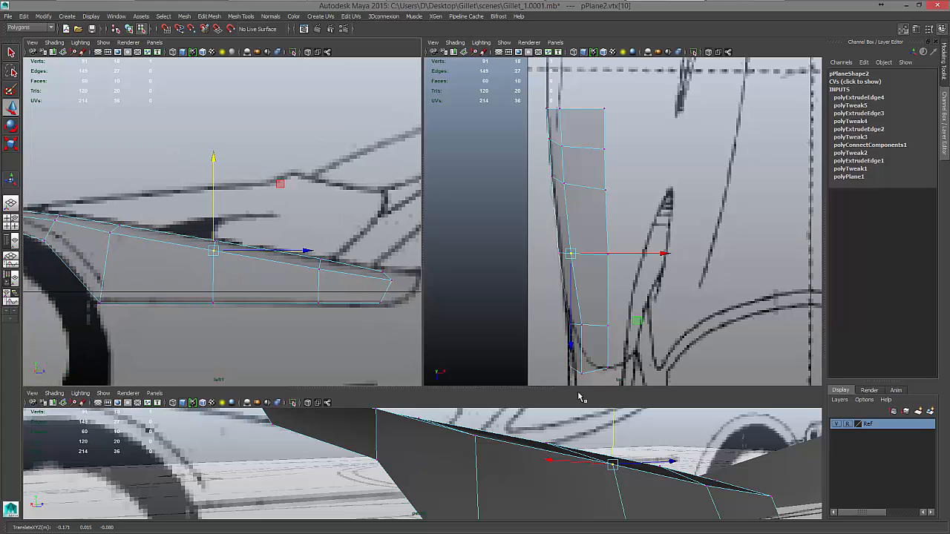
alt+middle_drag(599, 359, 582, 338)
scroll(582, 337, up, 2)
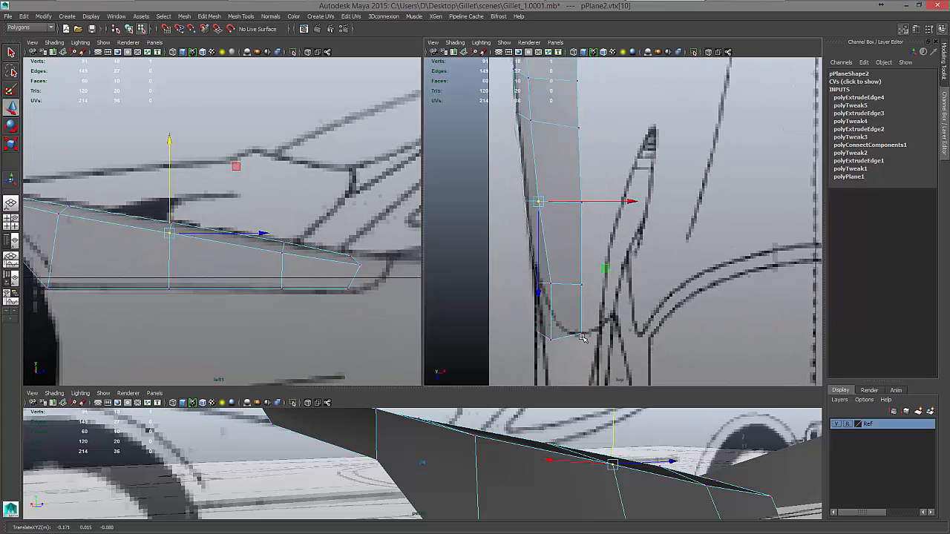
scroll(582, 337, up, 1)
click(548, 357)
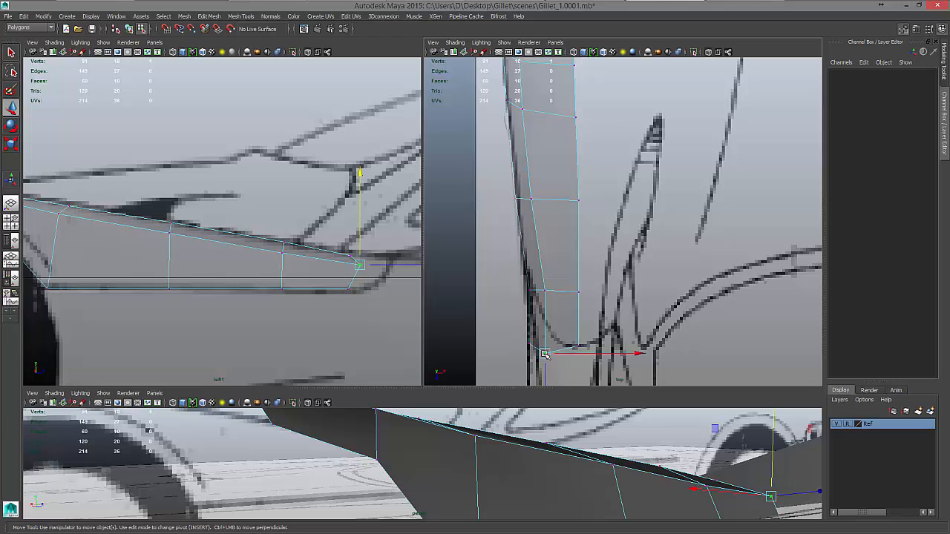
alt+middle_drag(548, 356, 547, 265)
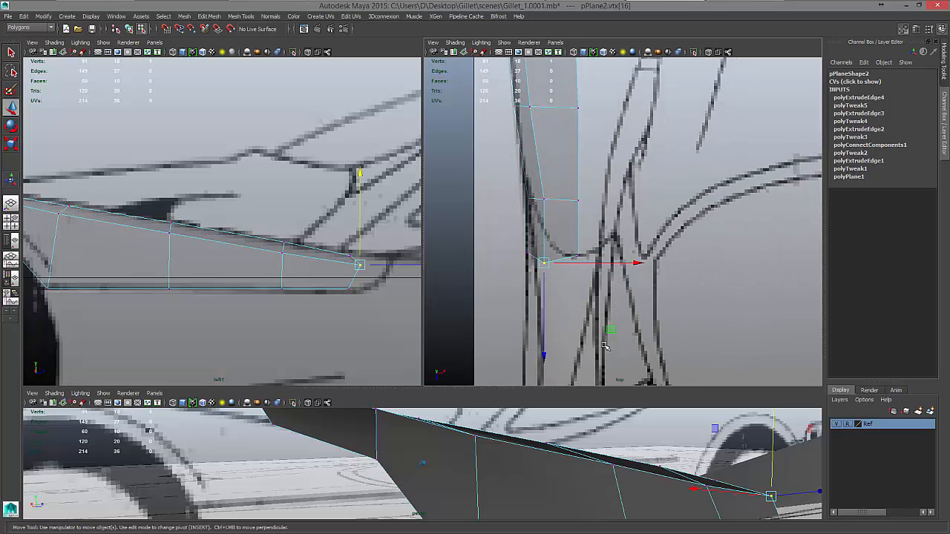
drag(610, 330, 615, 317)
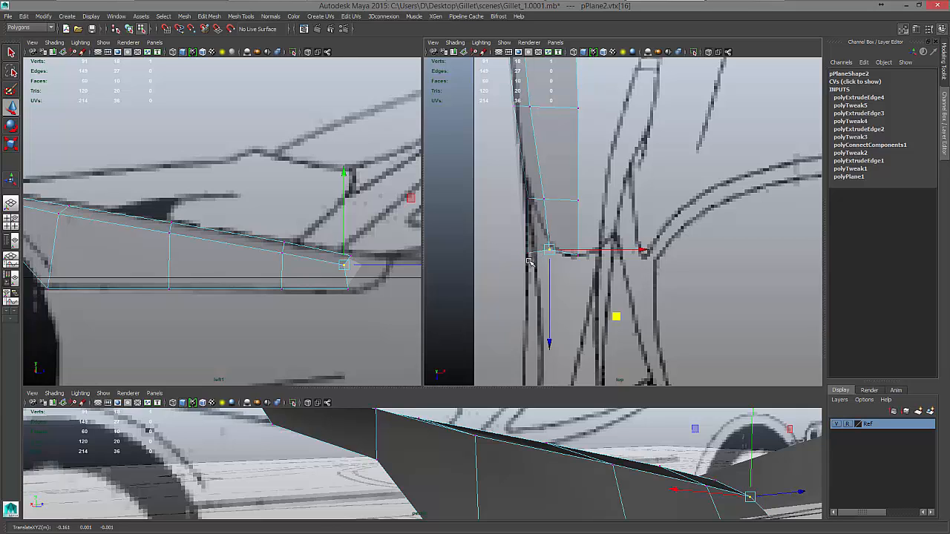
key(ctrl+z)
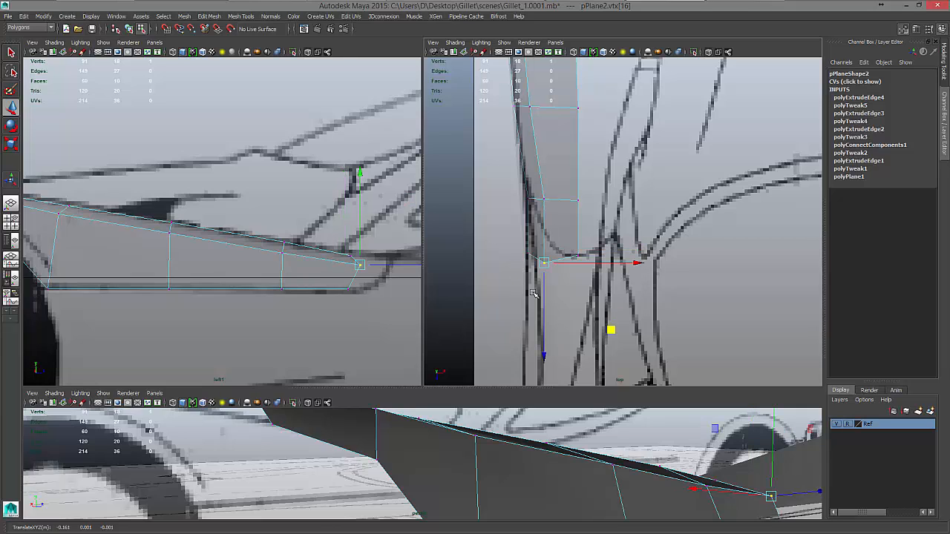
Move the rear end's middle and lower vertices inward to the body outline in the top view, centred at about X -0.162.
shift+drag(522, 245, 641, 253)
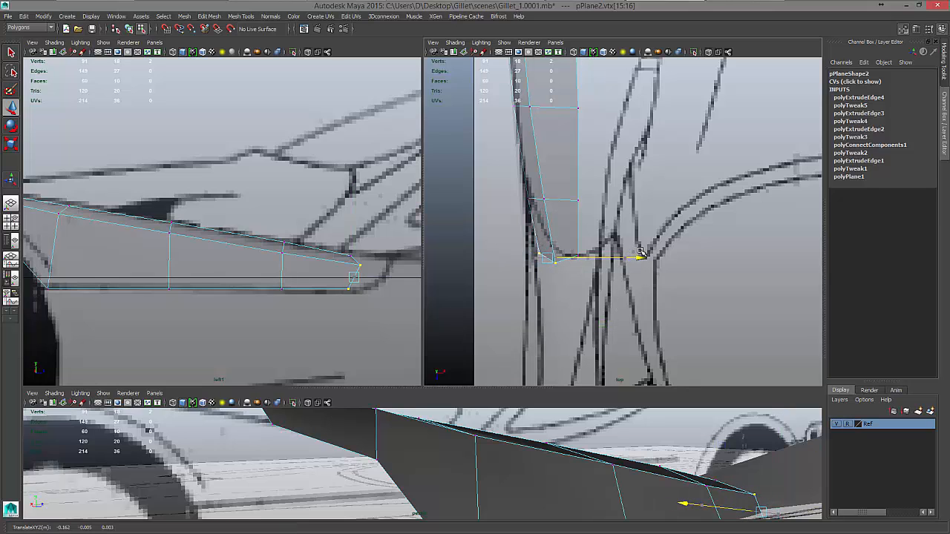